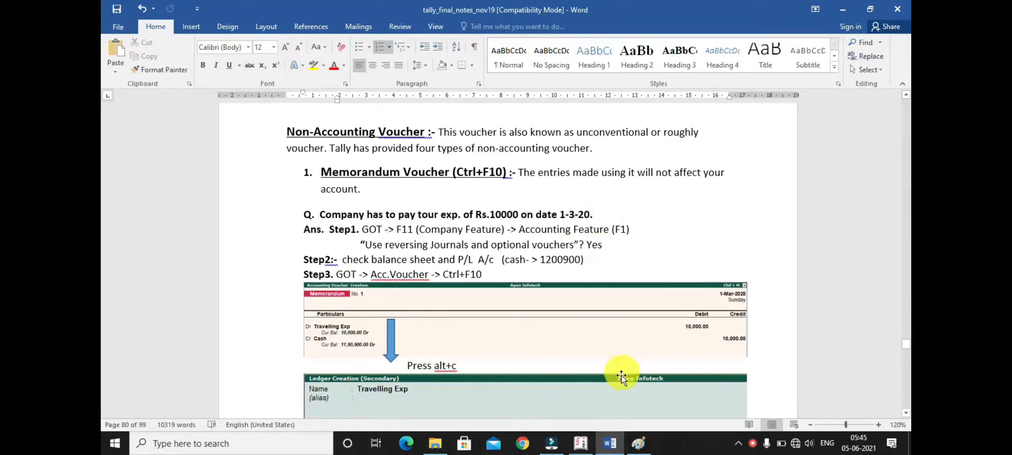
# - Highlight the notes' line about answering Yes to "Use reversing Journals and optional vouchers"
pyautogui.moveTo(584, 448)
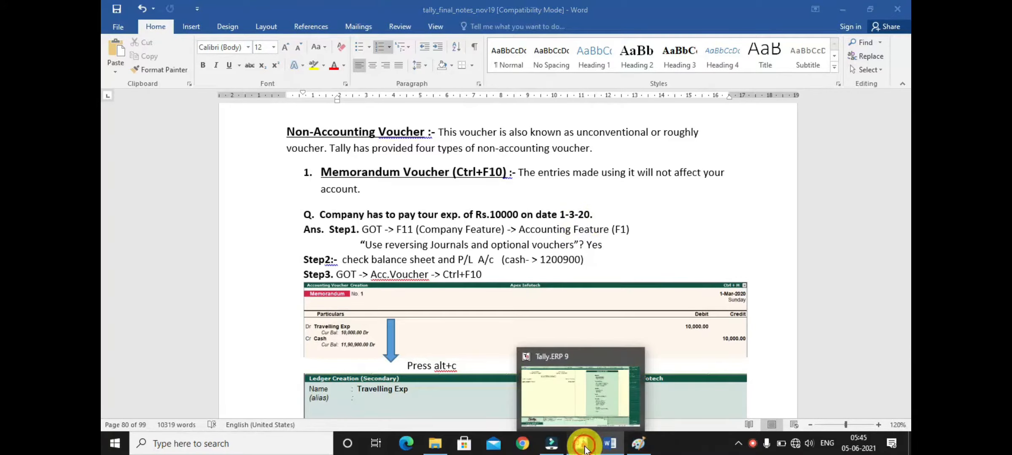
pyautogui.click(583, 447)
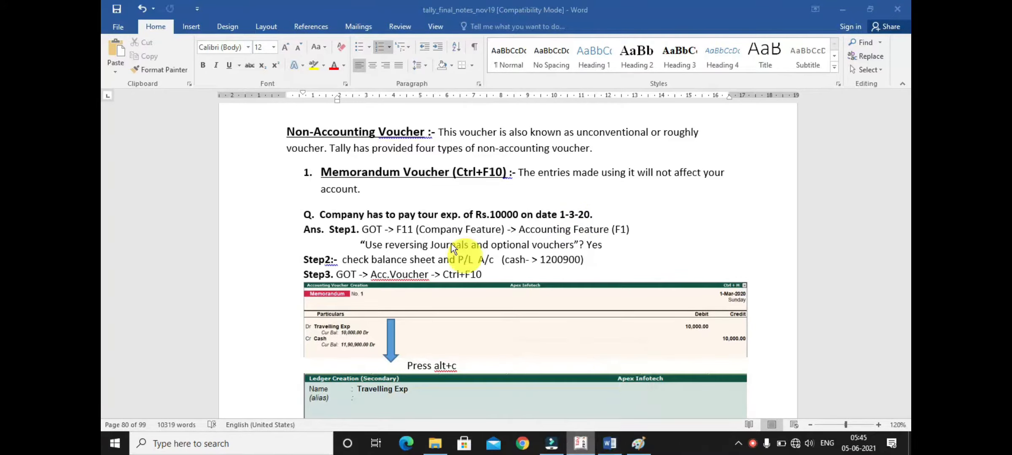
pyautogui.click(404, 231)
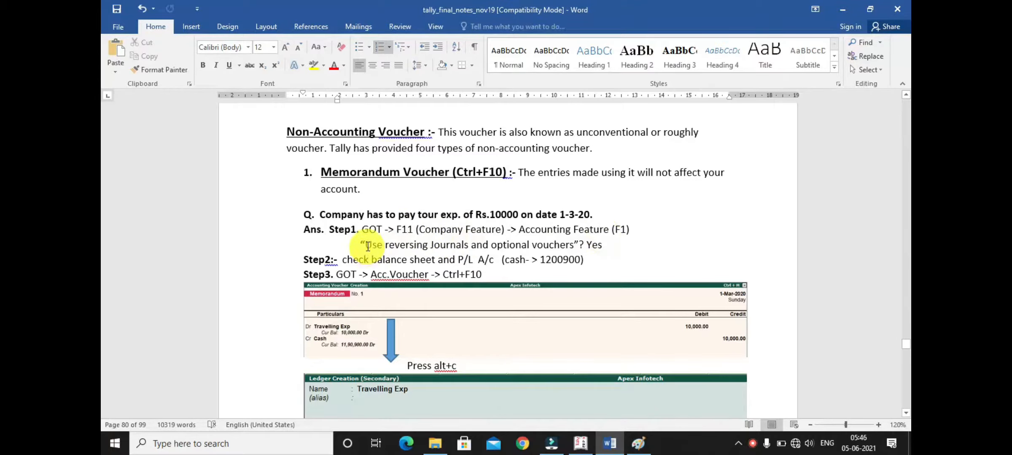
pyautogui.moveTo(364, 245); pyautogui.dragTo(602, 245)
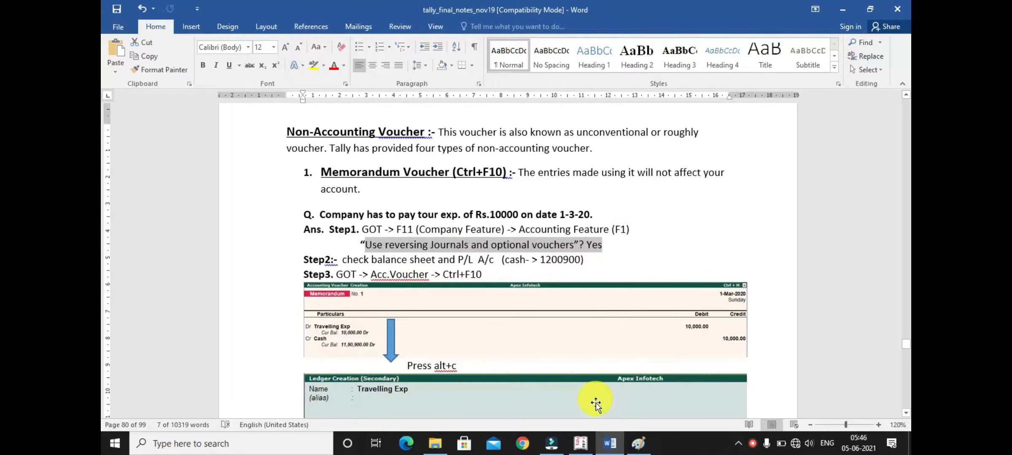
# - Switch to Tally.ERP 9 and set "Use reversing journals and optional vouchers" to Yes in the company's Accounting Features
pyautogui.click(587, 446)
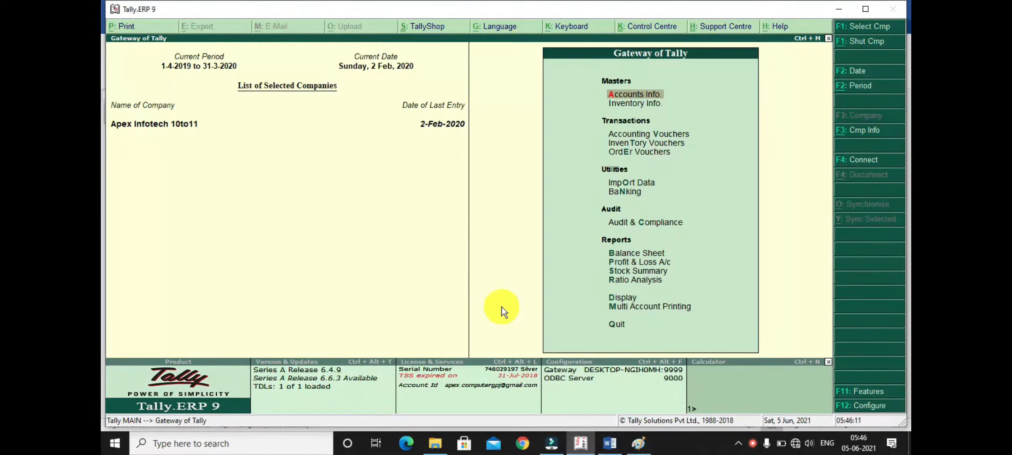
pyautogui.press('F11')
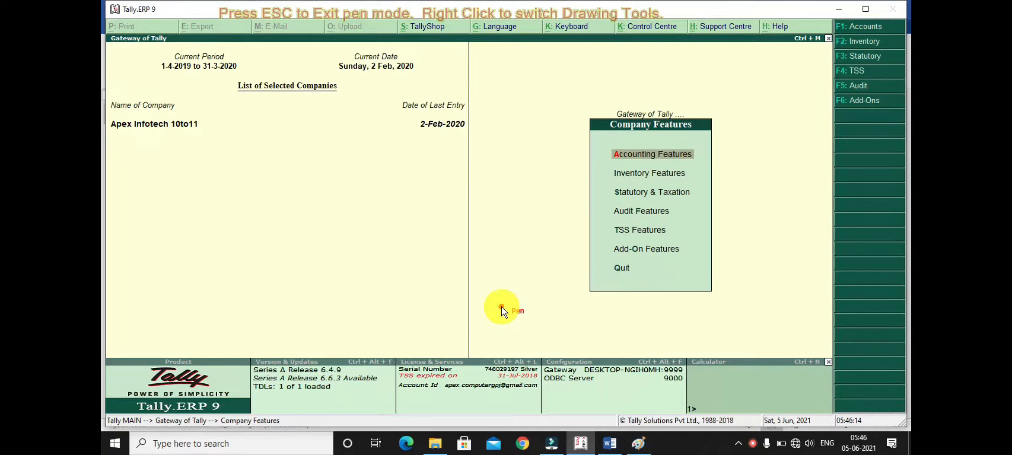
pyautogui.press('Return')
pyautogui.press('Return')
pyautogui.press('Return')
pyautogui.press('Return')
pyautogui.press('Return')
pyautogui.press('Return')
pyautogui.press('Return')
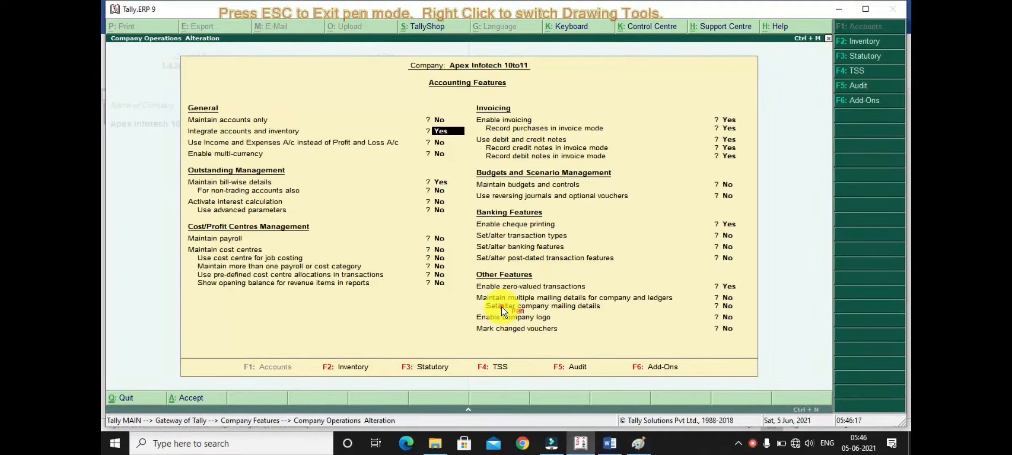
pyautogui.press('Return')
pyautogui.press('Return')
pyautogui.press('Return')
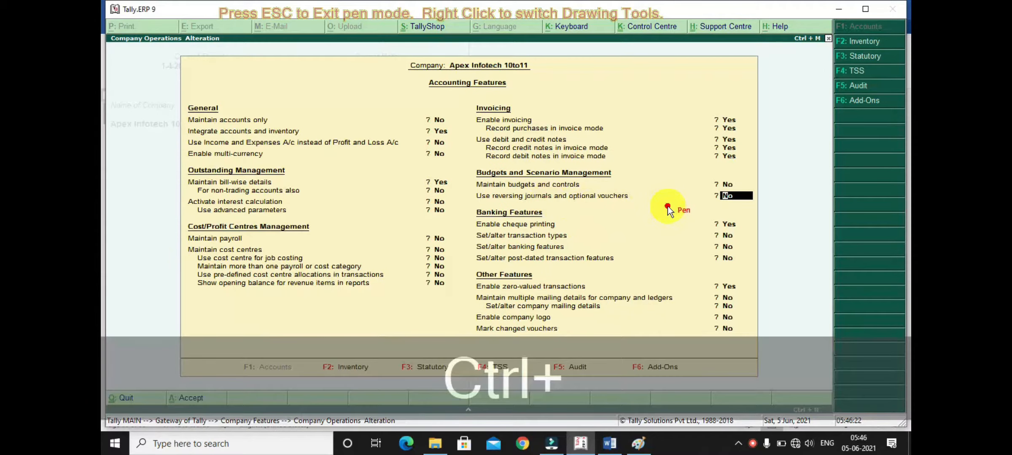
pyautogui.hotkey('ctrl', '4')
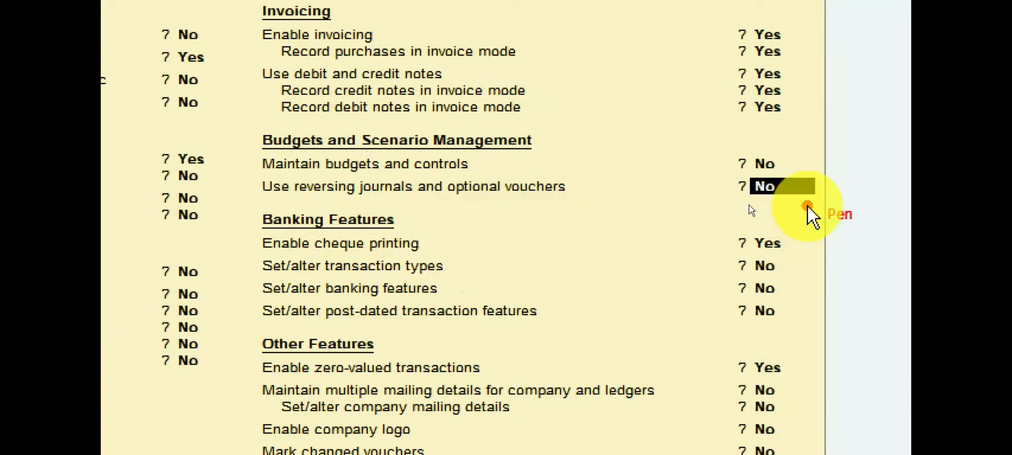
pyautogui.write('y')
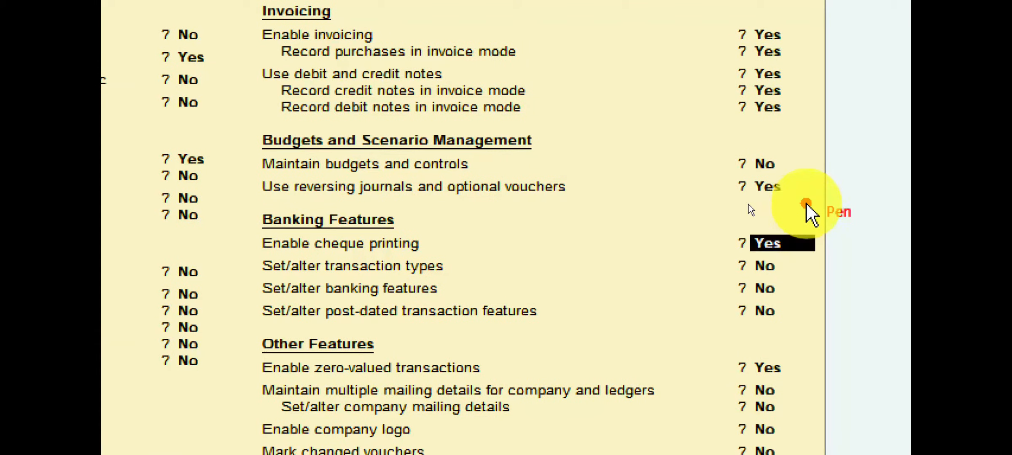
pyautogui.press('Return')
# - Accept the remaining Accounting Features as they are, save them, and return to the Gateway of Tally
pyautogui.hotkey('ctrl', '4')
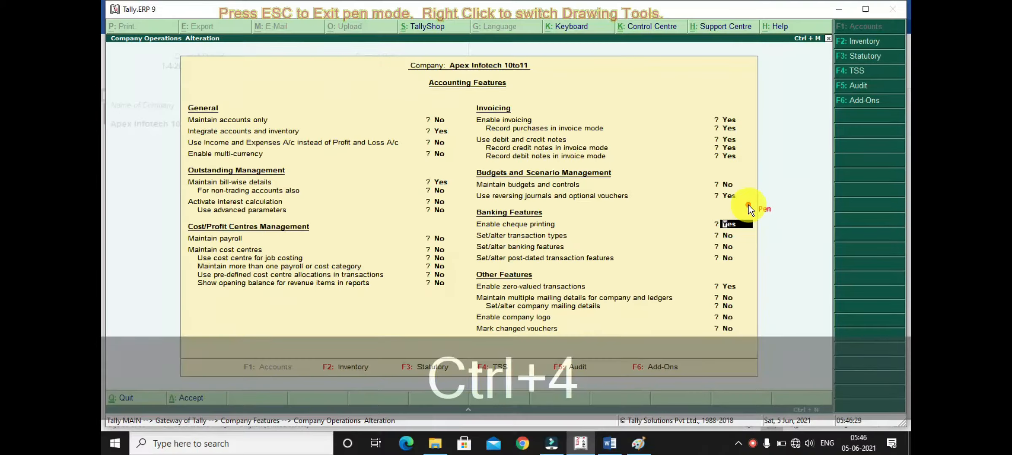
pyautogui.press('Return')
pyautogui.press('Return')
pyautogui.press('Return')
pyautogui.press('Return')
pyautogui.press('Return')
pyautogui.press('Return')
pyautogui.press('Return')
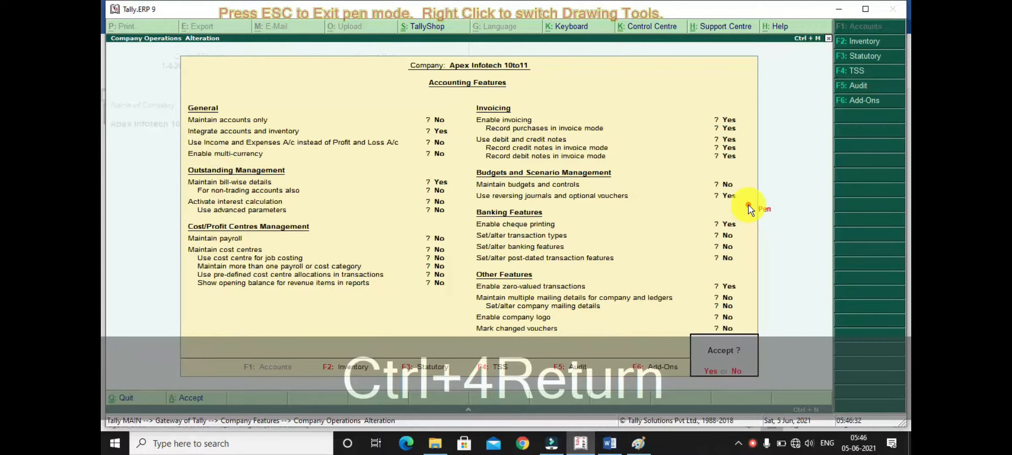
pyautogui.press('Return')
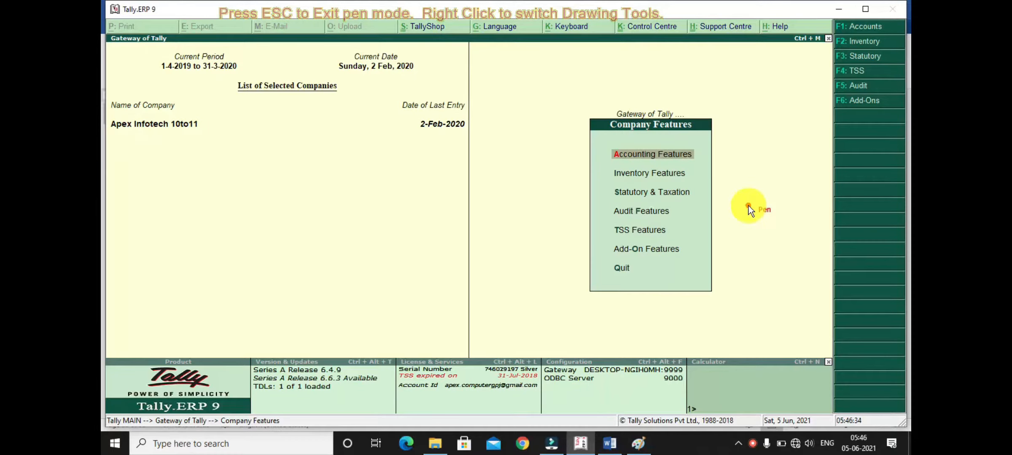
pyautogui.press('Escape')
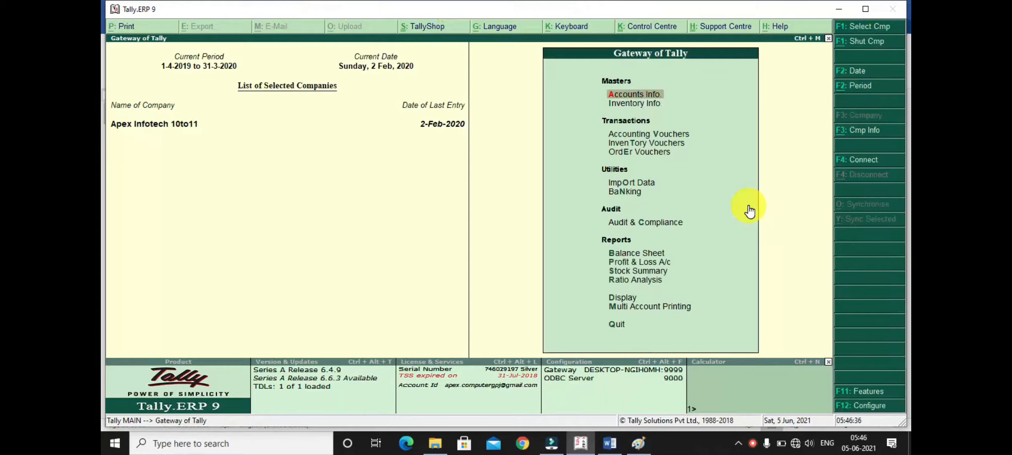
# - Open accounting voucher entry and change the voucher type from Payment to Memorandum
pyautogui.press('Down')
pyautogui.press('Down')
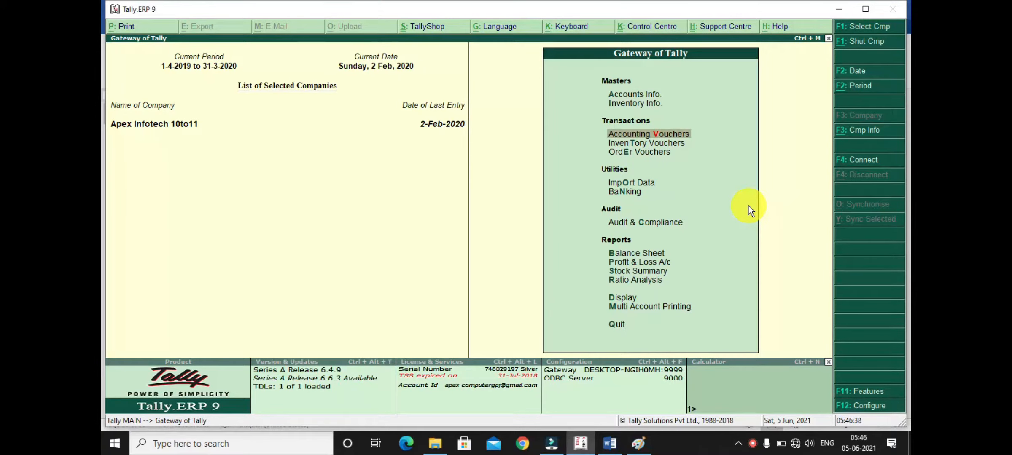
pyautogui.press('Return')
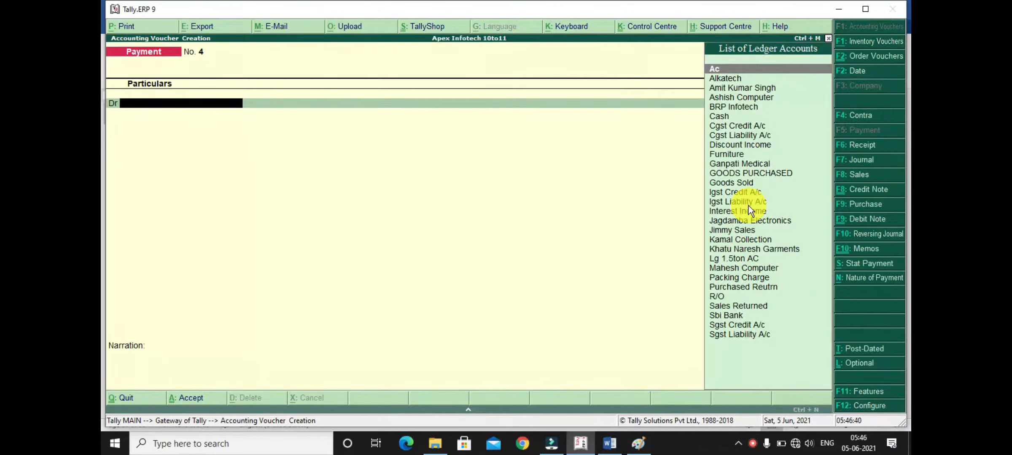
pyautogui.click(867, 249)
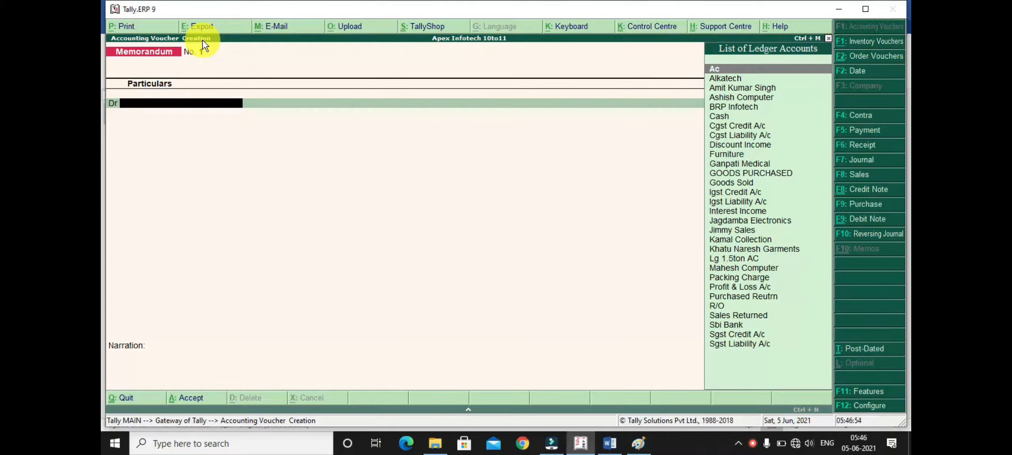
# - Quit the empty memorandum voucher and open the Balance Sheet in detailed view
pyautogui.press('Escape')
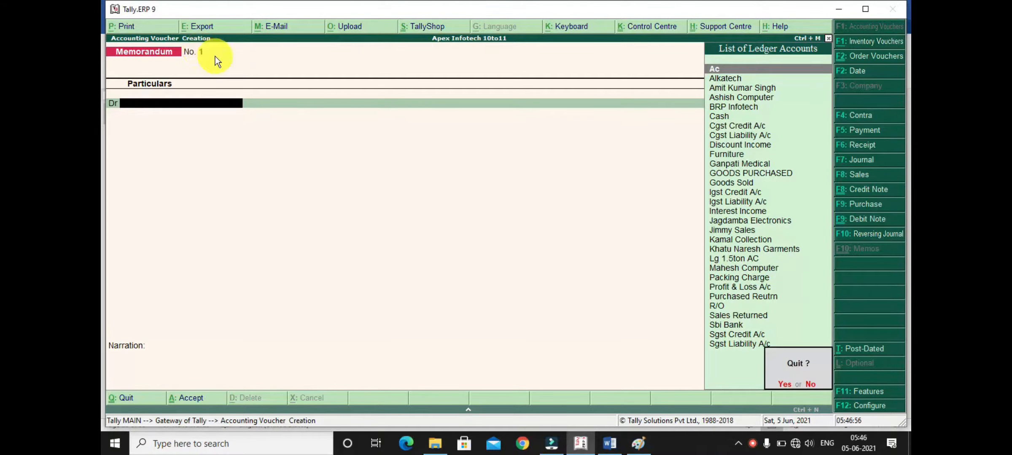
pyautogui.press('y')
pyautogui.press('Escape')
pyautogui.press('n')
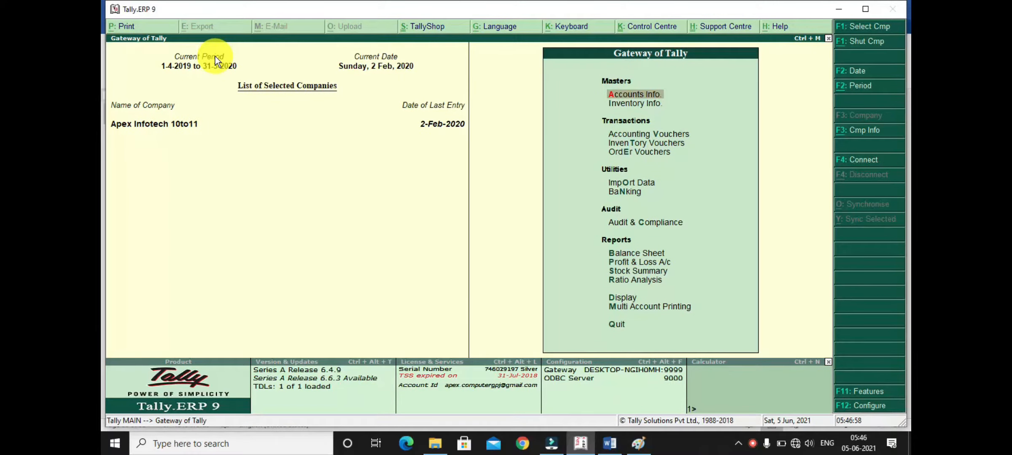
pyautogui.press('b')
pyautogui.hotkey('alt', 'F1')
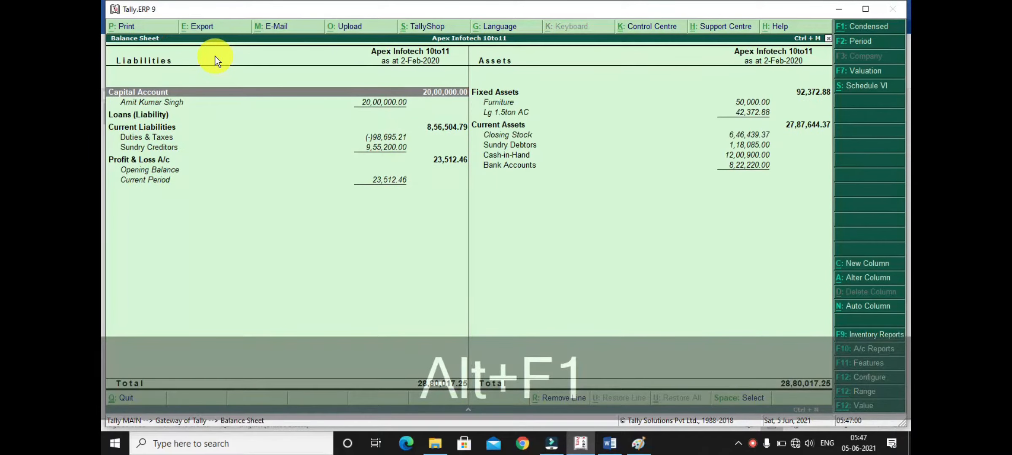
# - Check the Cash-in-Hand line under Current Assets, consult the Word notes, and return to Tally.ERP 9
pyautogui.press('Right')
pyautogui.press('Down')
pyautogui.press('Down')
pyautogui.press('Down')
pyautogui.press('Down')
pyautogui.press('Down')
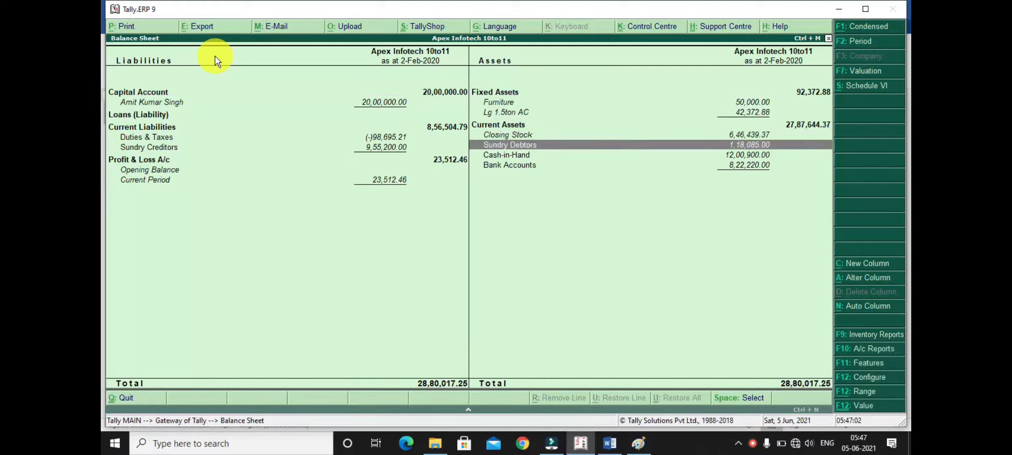
pyautogui.press('Down')
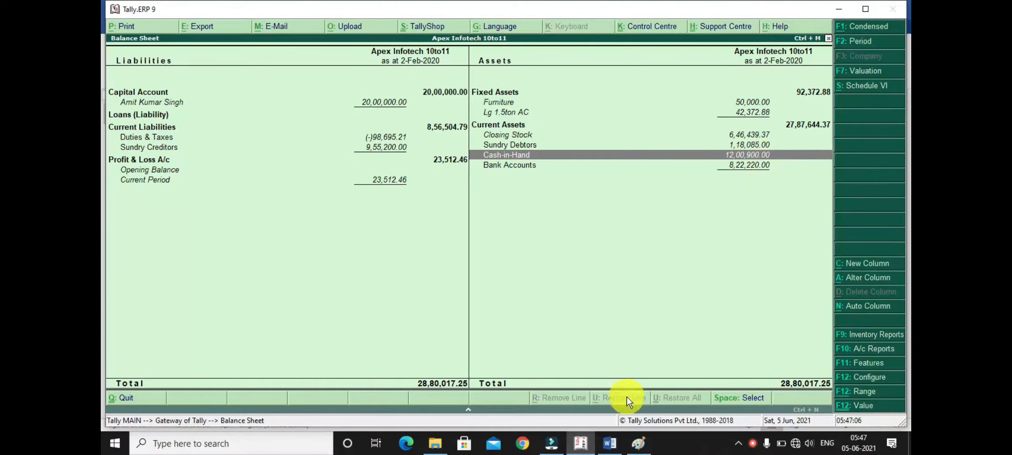
pyautogui.click(609, 442)
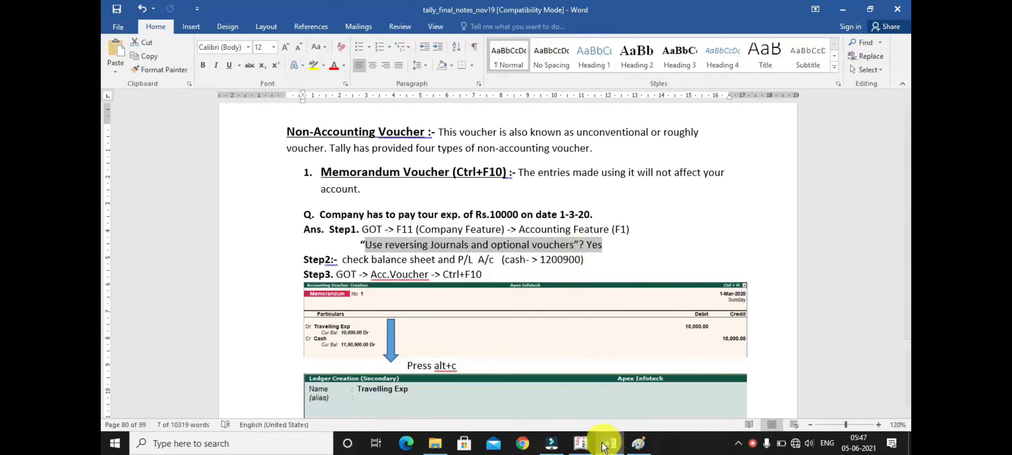
pyautogui.click(581, 444)
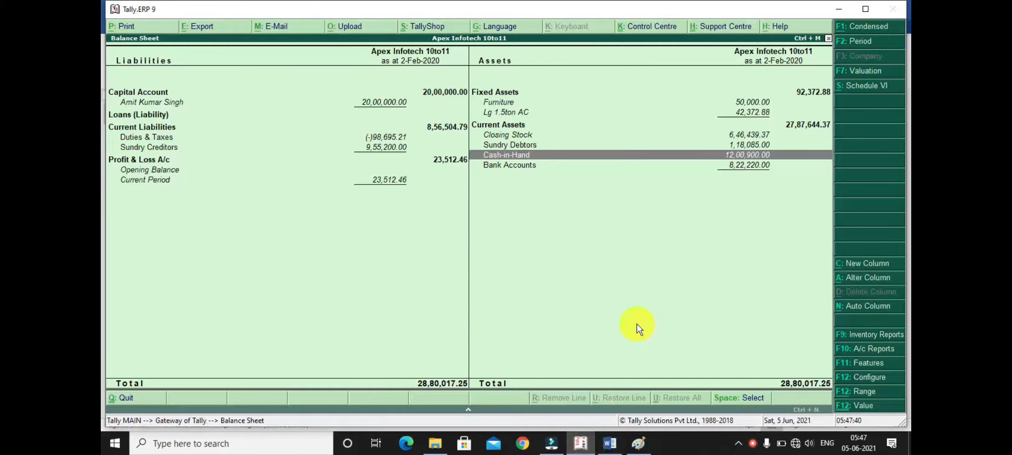
# - Leave the Balance Sheet, reopen the memorandum voucher, and set its date to 1/3/2020
pyautogui.press('Escape')
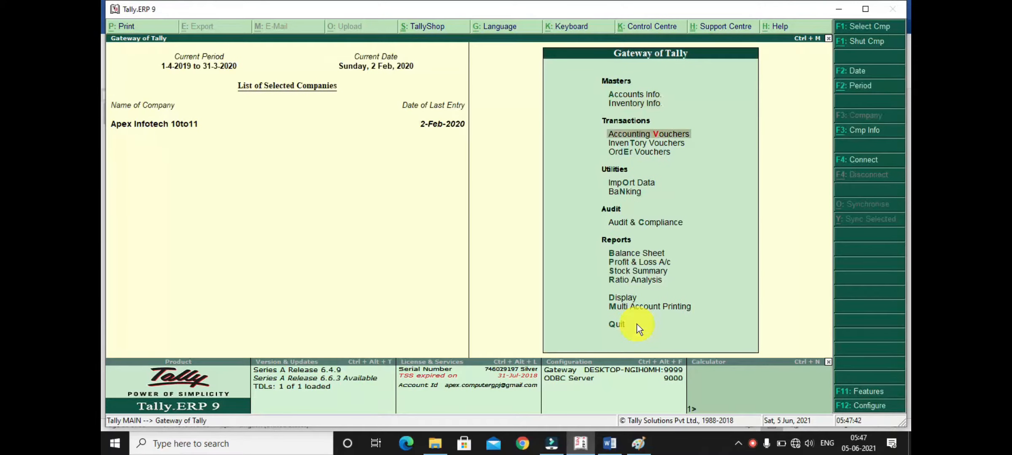
pyautogui.press('Return')
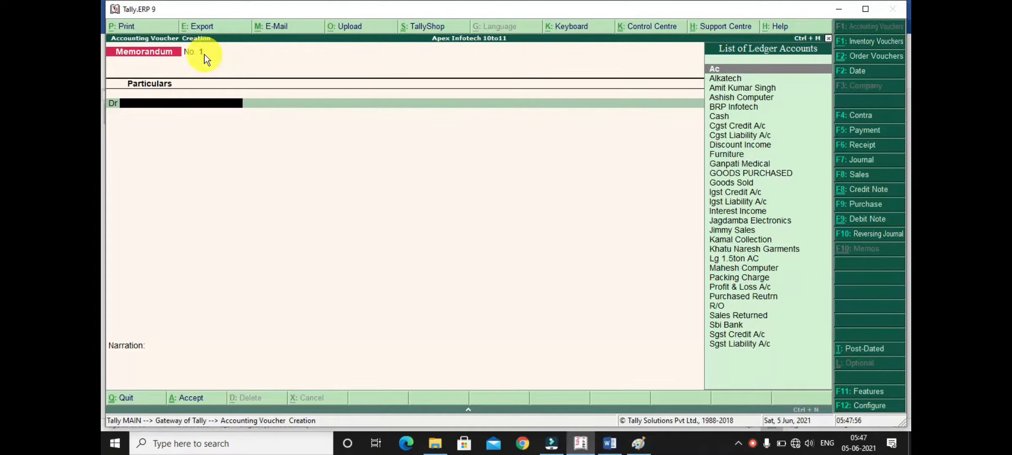
pyautogui.press('F2')
pyautogui.write('1/')
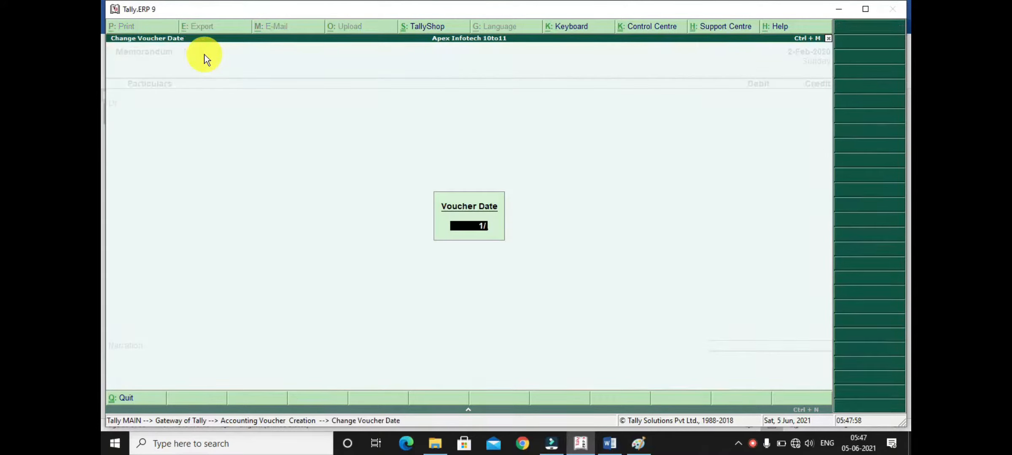
pyautogui.write('3/2020')
pyautogui.press('Return')
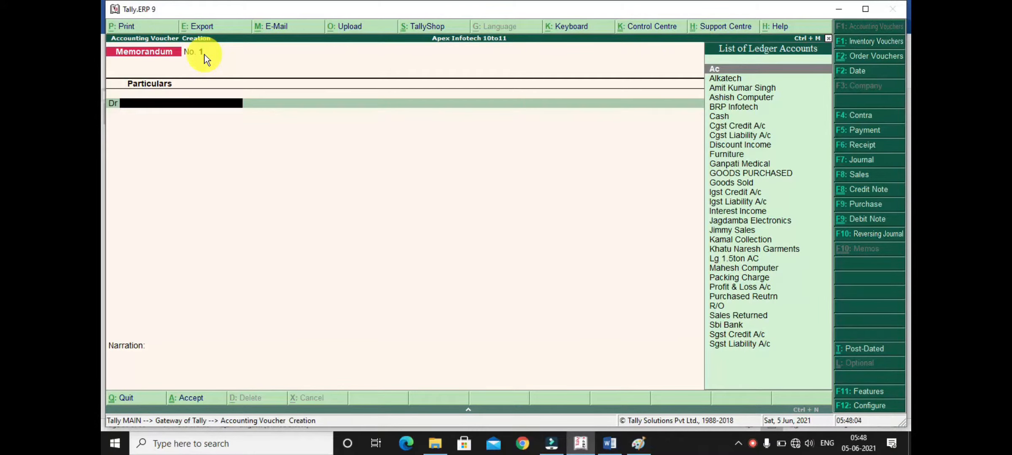
# - Start a new ledger for the voucher's debit line and name it Travelling Exp
pyautogui.hotkey('alt', 'c')
pyautogui.write('Tr')
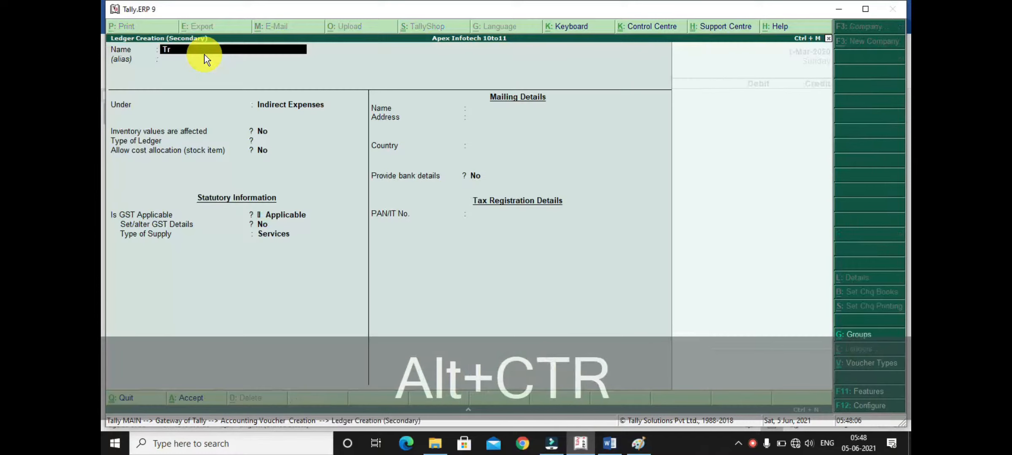
pyautogui.write('avellin')
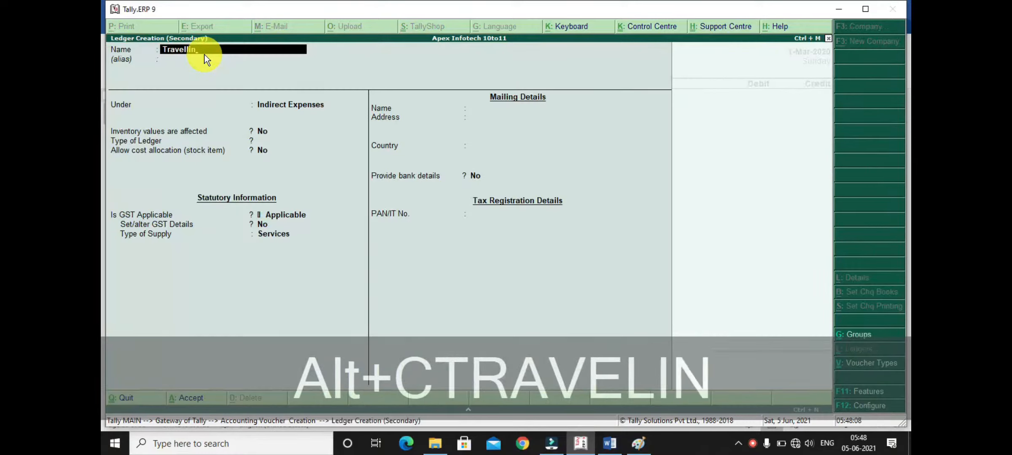
pyautogui.write('g Exp')
pyautogui.press('Return')
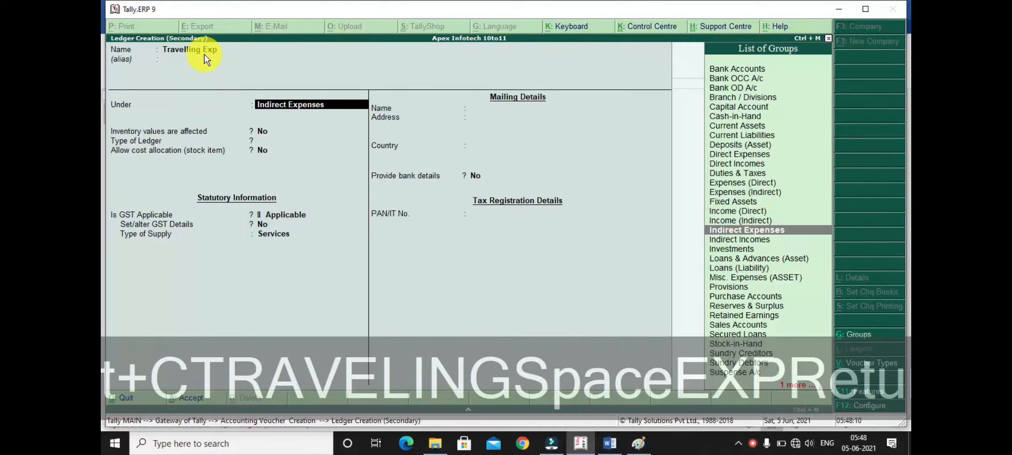
# - Keep the ledger under Indirect Expenses, set GST applicability to Not Applicable, and save the ledger
pyautogui.press('Return')
pyautogui.press('Return')
pyautogui.press('Return')
pyautogui.press('Return')
pyautogui.write('N')
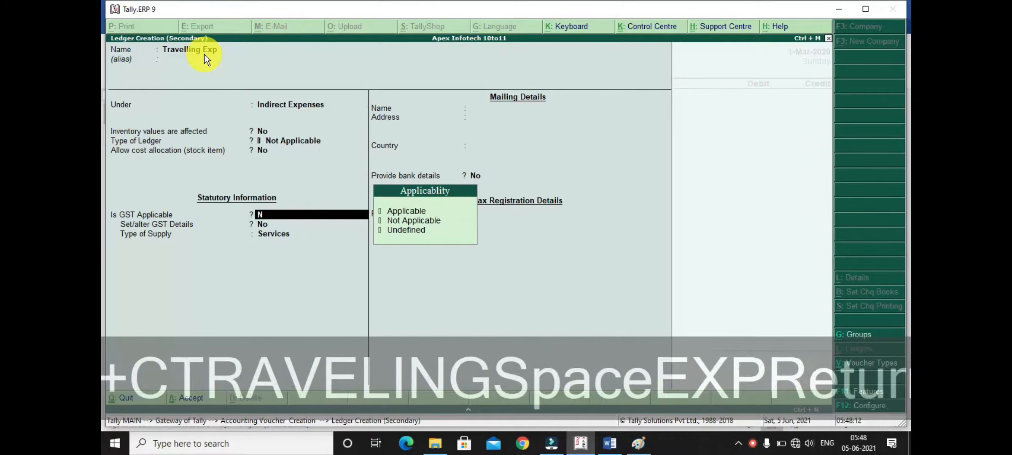
pyautogui.press('Down')
pyautogui.press('Return')
pyautogui.press('Return')
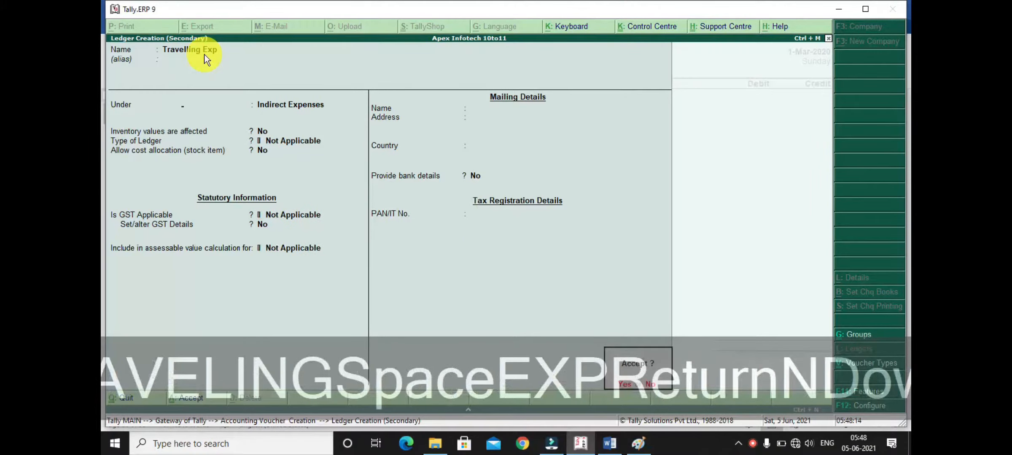
pyautogui.press('Return')
# - Debit Travelling Exp with 10000 and continue to the voucher's credit line
pyautogui.write('10000')
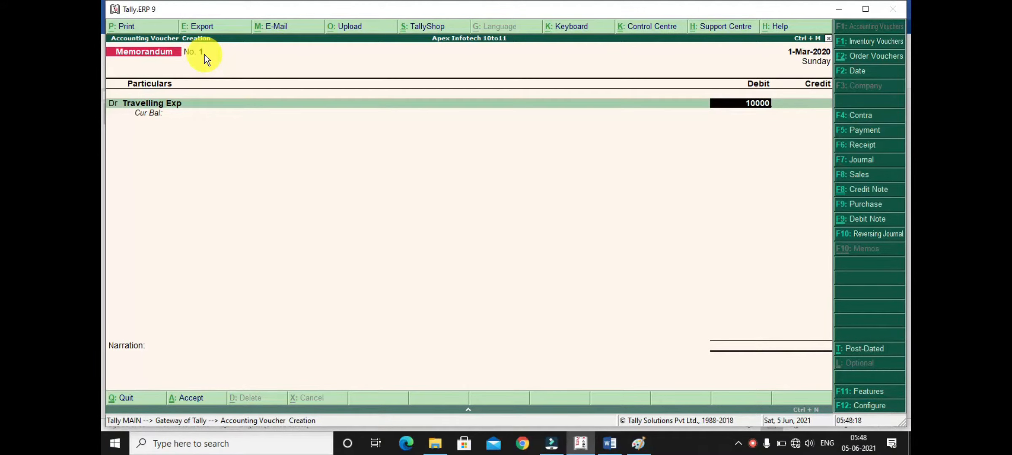
pyautogui.press('Return')
pyautogui.press('Return')
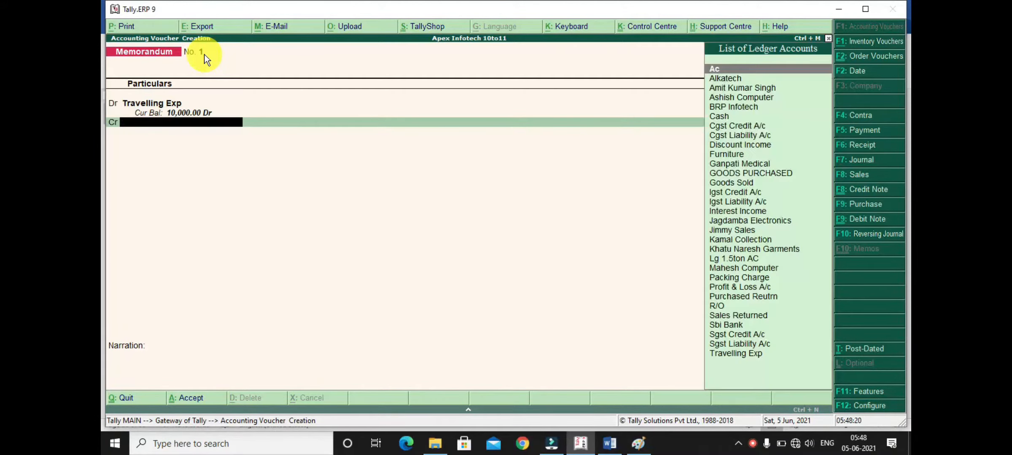
# - Credit Cash with 10,000.00, save the memorandum voucher without a narration, and return to the Gateway of Tally
pyautogui.write('cash')
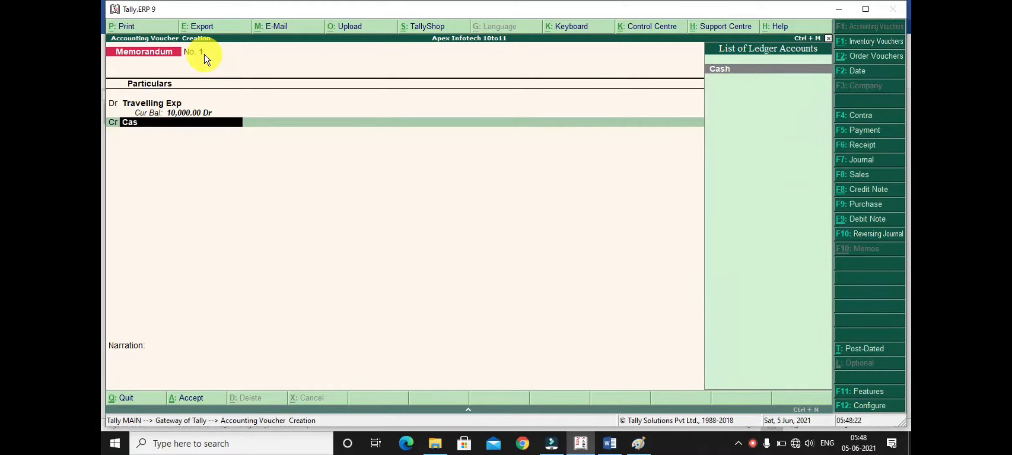
pyautogui.press('Return')
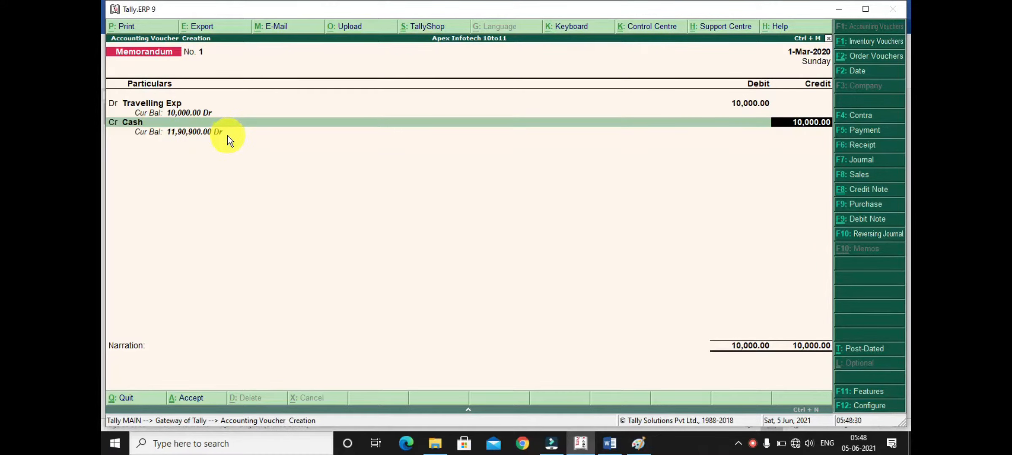
pyautogui.press('Return')
pyautogui.press('Return')
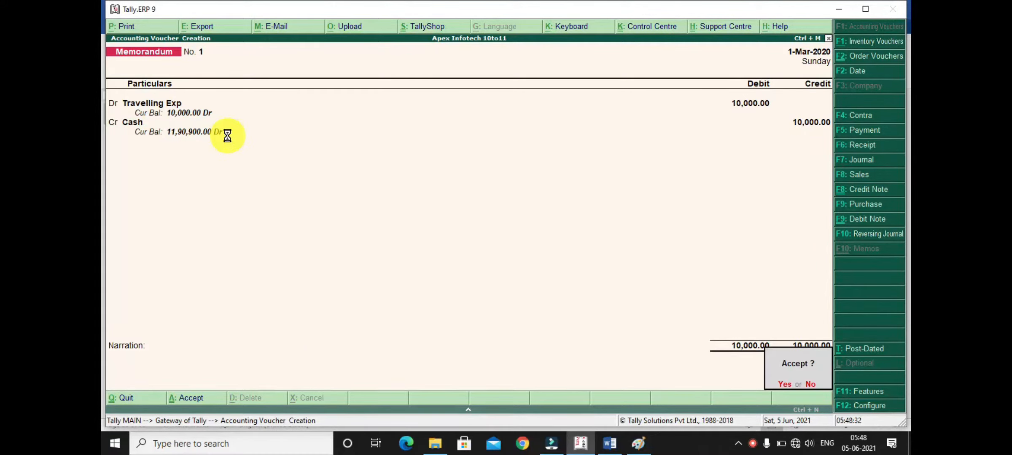
pyautogui.press('Escape')
pyautogui.press('Escape')
pyautogui.press('Escape')
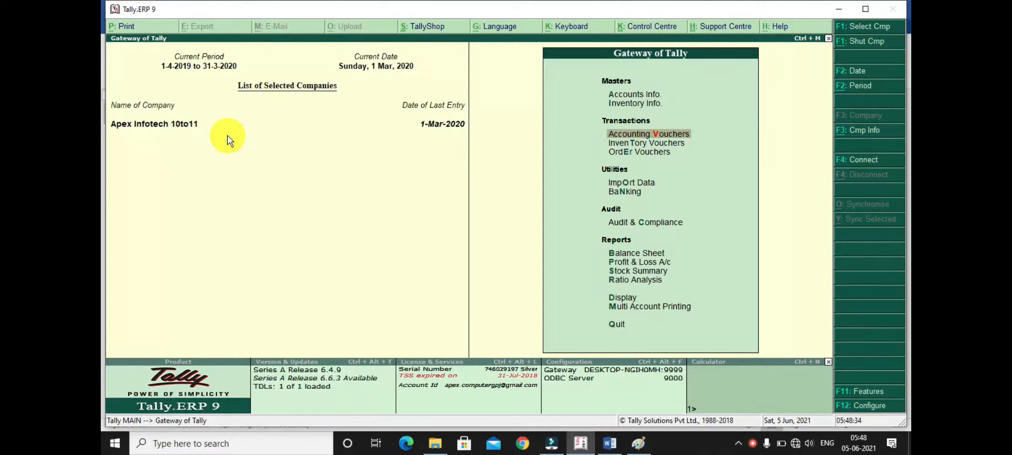
# - Check the Cash-in-Hand balance in the detailed Balance Sheet and return to the Gateway of Tally
pyautogui.press('b')
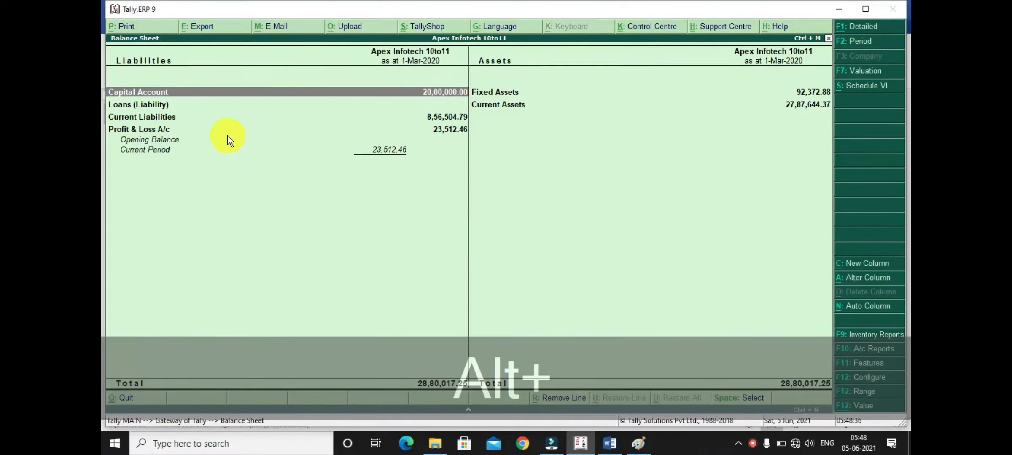
pyautogui.hotkey('alt', 'F1')
pyautogui.press('Right')
pyautogui.press('Down')
pyautogui.press('Down')
pyautogui.press('Down')
pyautogui.press('Down')
pyautogui.press('Down')
pyautogui.press('Down')
pyautogui.press('Down')
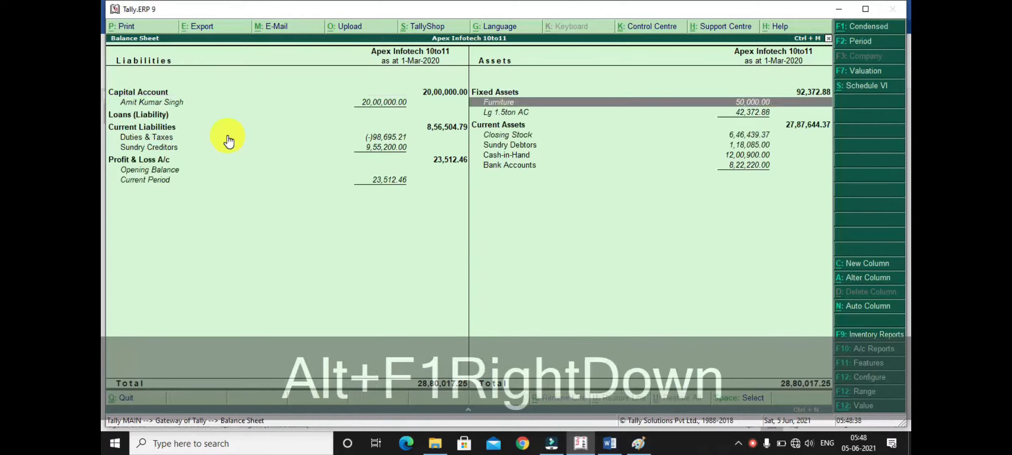
pyautogui.press('Up')
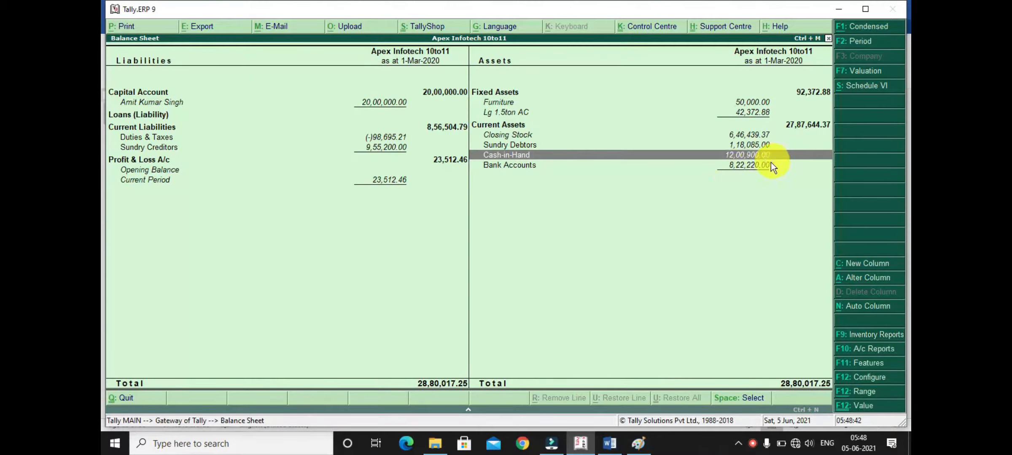
pyautogui.scroll(3, 763, 170)
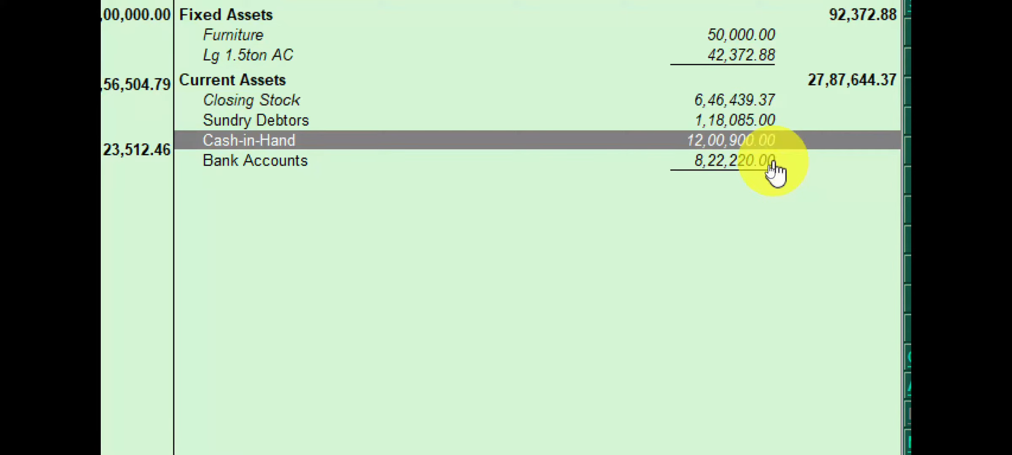
pyautogui.hotkey('ctrl', '4')
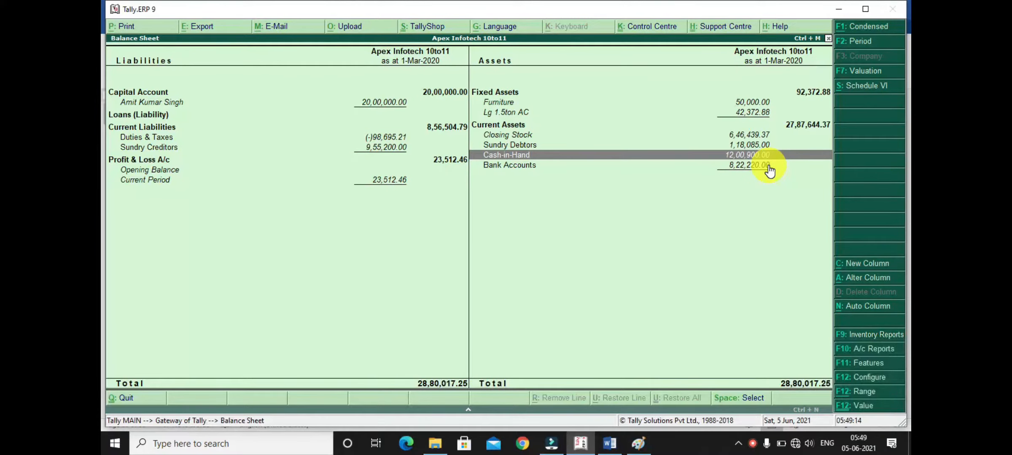
pyautogui.press('Escape')
pyautogui.press('Escape')
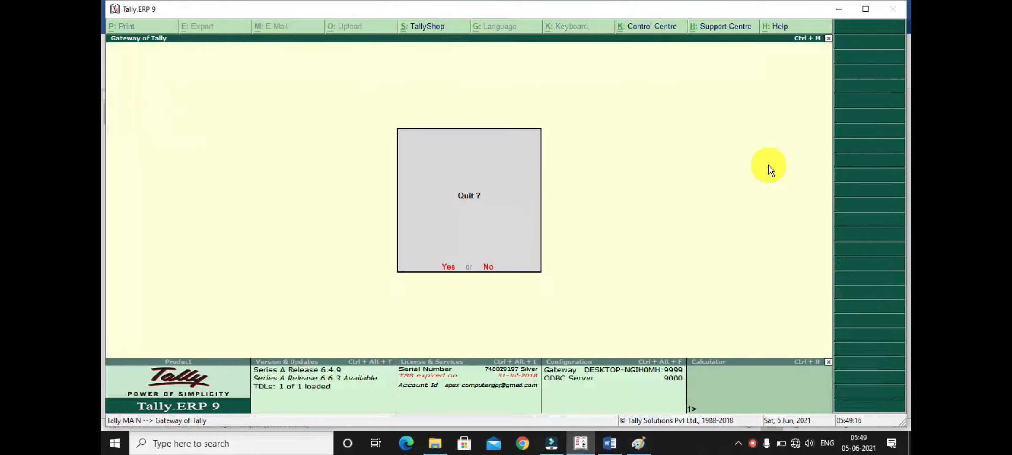
pyautogui.press('Escape')
# - Open the Exception Reports among the display reports
pyautogui.press('Down')
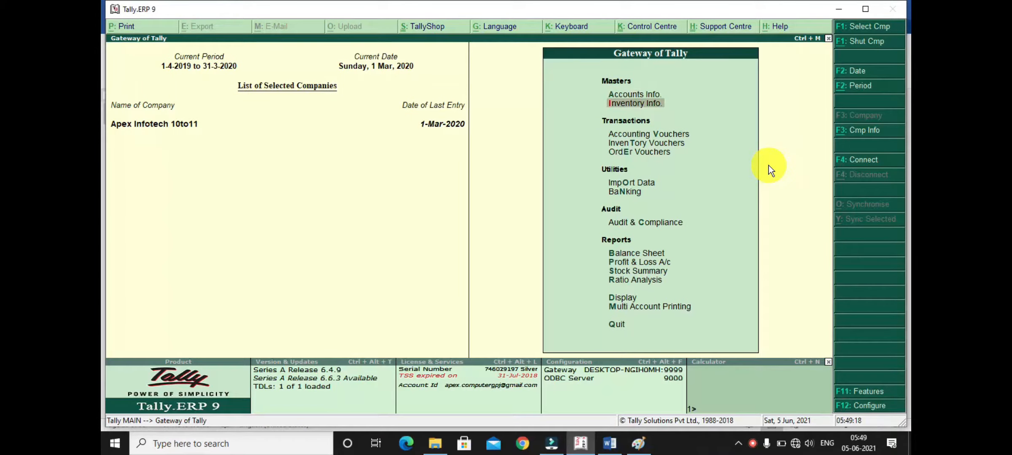
pyautogui.press('d')
pyautogui.press('Down')
pyautogui.press('Down')
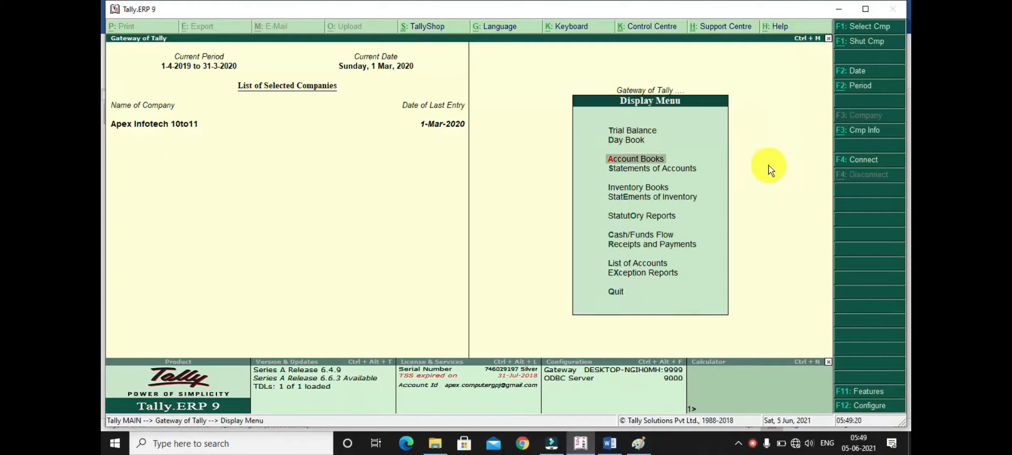
pyautogui.press('Down')
pyautogui.press('Down')
pyautogui.press('Down')
pyautogui.press('Down')
pyautogui.press('Down')
pyautogui.press('Down')
pyautogui.press('Down')
pyautogui.press('Down')
pyautogui.press('Return')
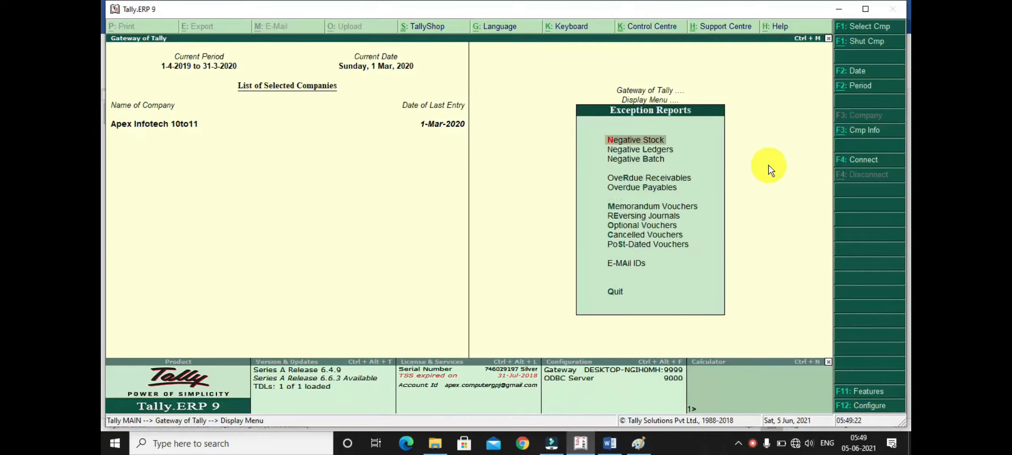
# - Open the Travelling Exp voucher for alteration from the March entries of the Memorandum Vouchers register
pyautogui.press('Down')
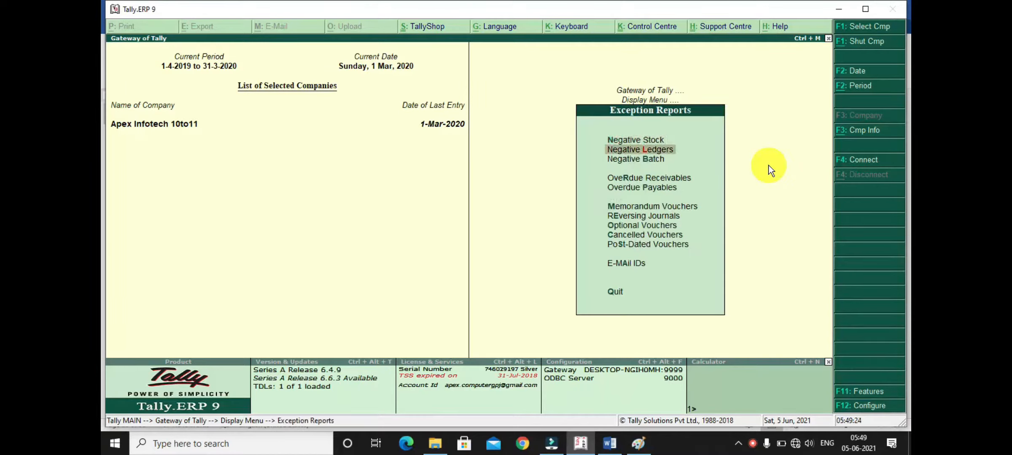
pyautogui.press('Down')
pyautogui.press('Down')
pyautogui.press('Down')
pyautogui.press('Down')
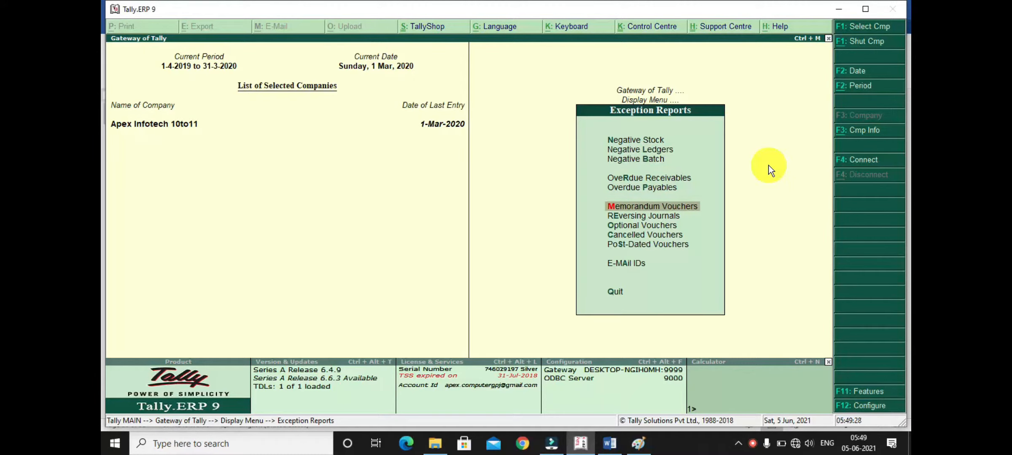
pyautogui.press('Return')
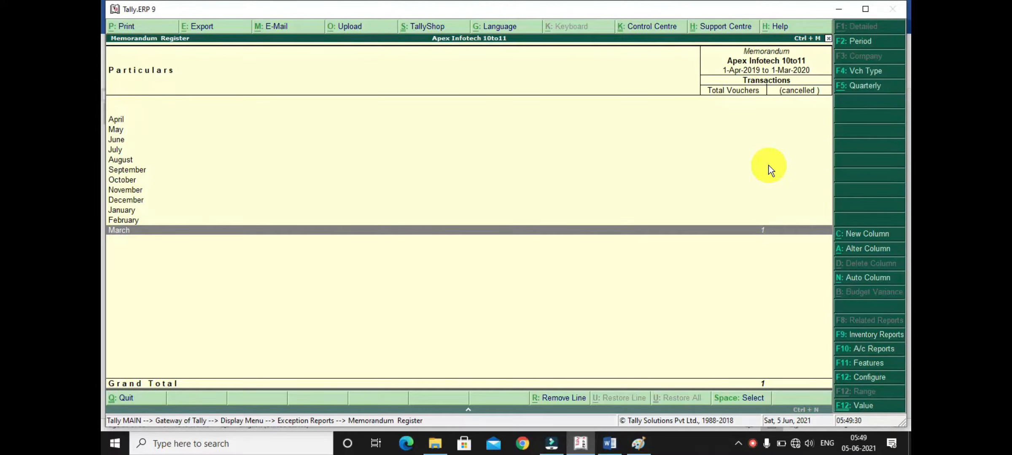
pyautogui.click(765, 231)
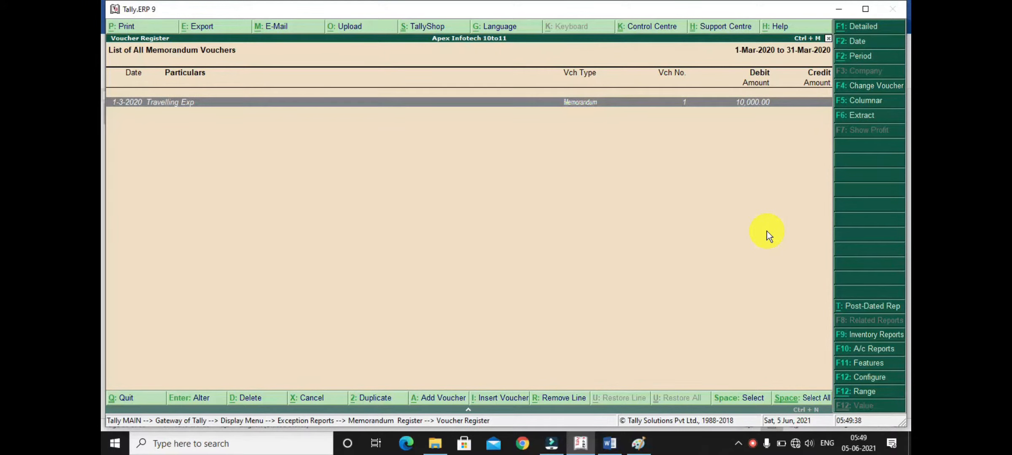
pyautogui.press('Return')
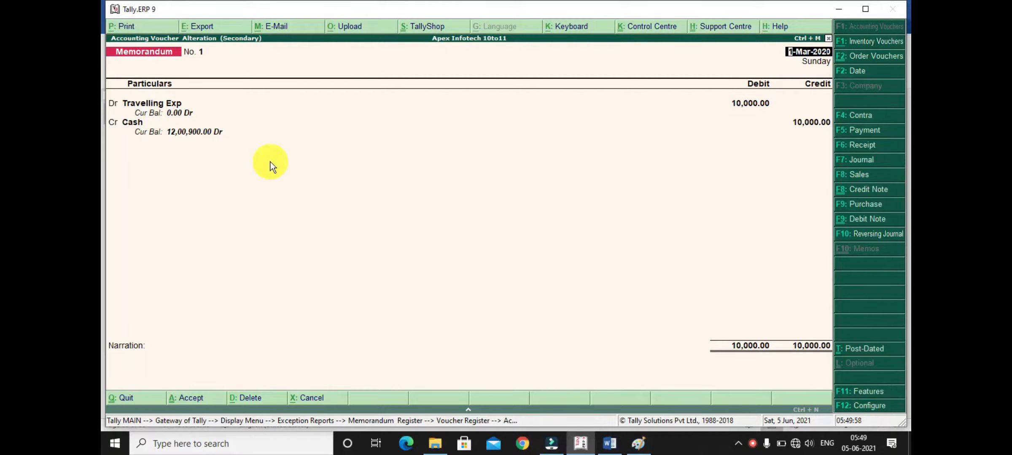
# - Convert the memorandum voucher into a Payment voucher, keep its date, ledgers and amounts, and save it
pyautogui.press('F5')
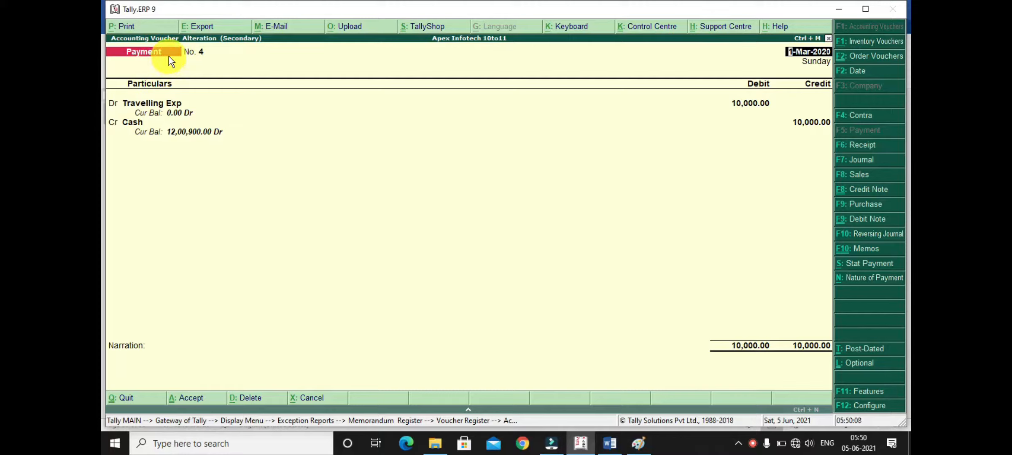
pyautogui.press('Return')
pyautogui.press('Return')
pyautogui.press('Return')
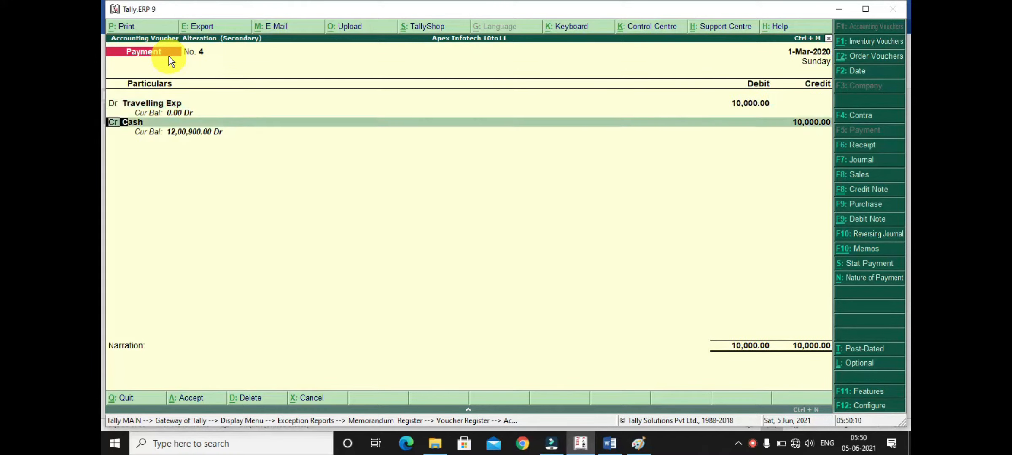
pyautogui.press('Return')
pyautogui.press('Return')
pyautogui.press('Return')
pyautogui.press('Return')
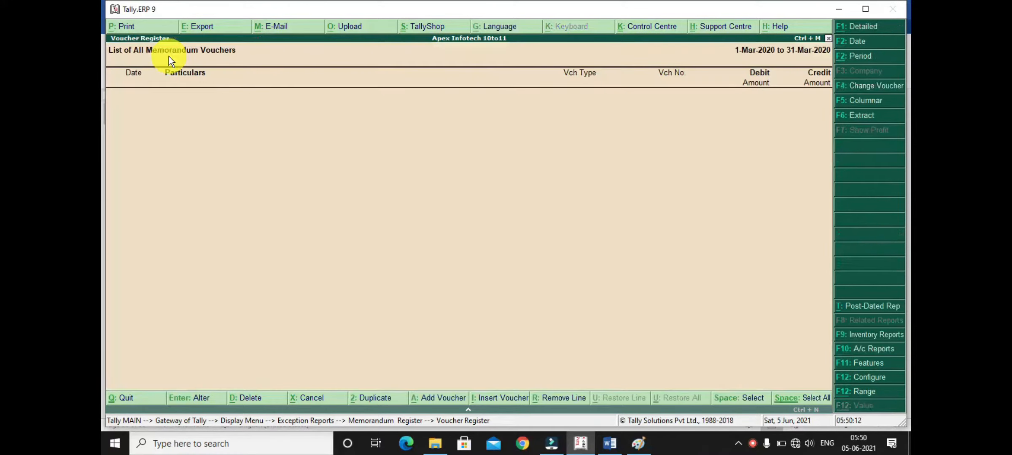
# - Leave the memorandum register and exception reports and return to the Gateway of Tally
pyautogui.press('Escape')
pyautogui.press('Escape')
pyautogui.press('Escape')
pyautogui.press('Escape')
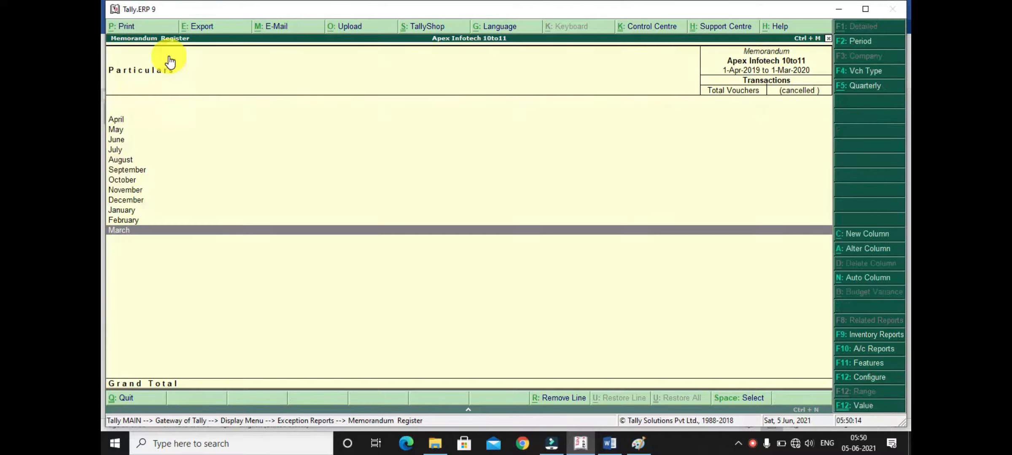
pyautogui.press('Escape')
pyautogui.press('n')
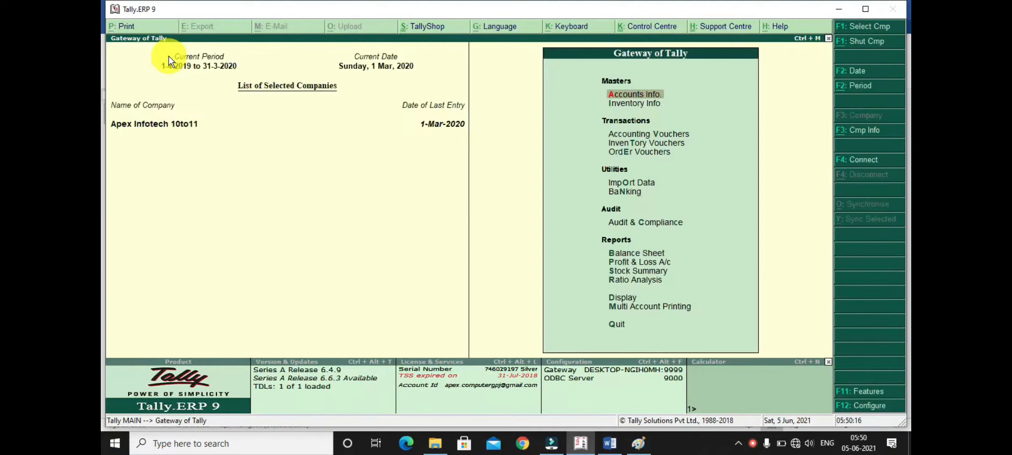
# - Examine Cash-in-Hand and the Profit & Loss figure in the detailed Balance Sheet after the voucher conversion, and leave the report
pyautogui.press('b')
pyautogui.hotkey('alt', 'F1')
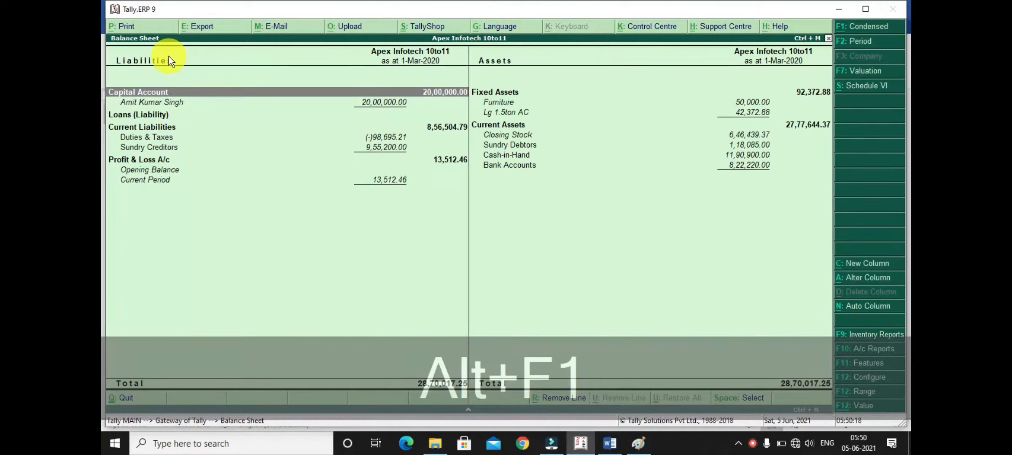
pyautogui.press('Right')
pyautogui.press('Down')
pyautogui.press('Down')
pyautogui.press('Down')
pyautogui.press('Down')
pyautogui.press('Down')
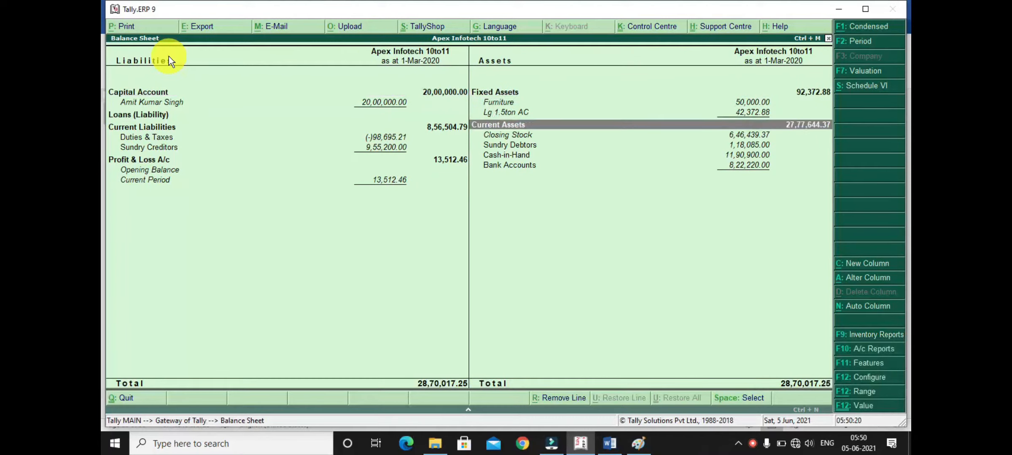
pyautogui.press('Down')
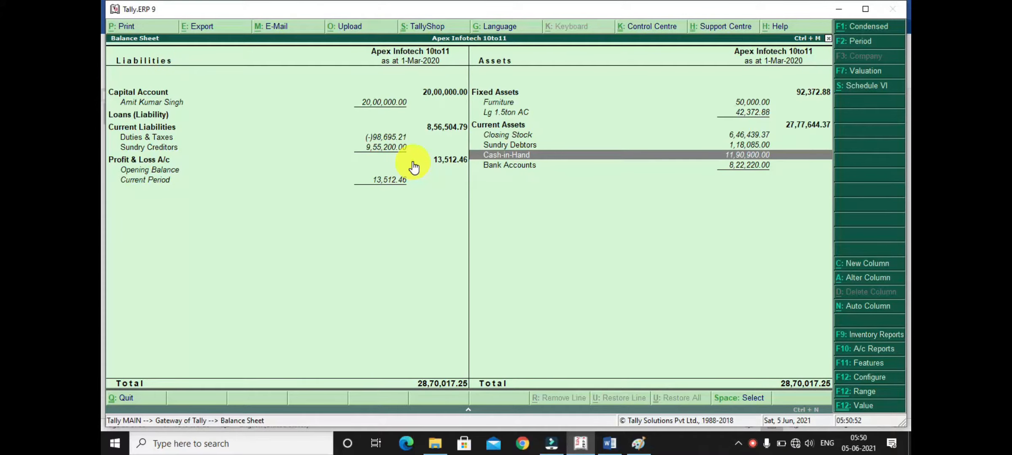
pyautogui.press('Escape')
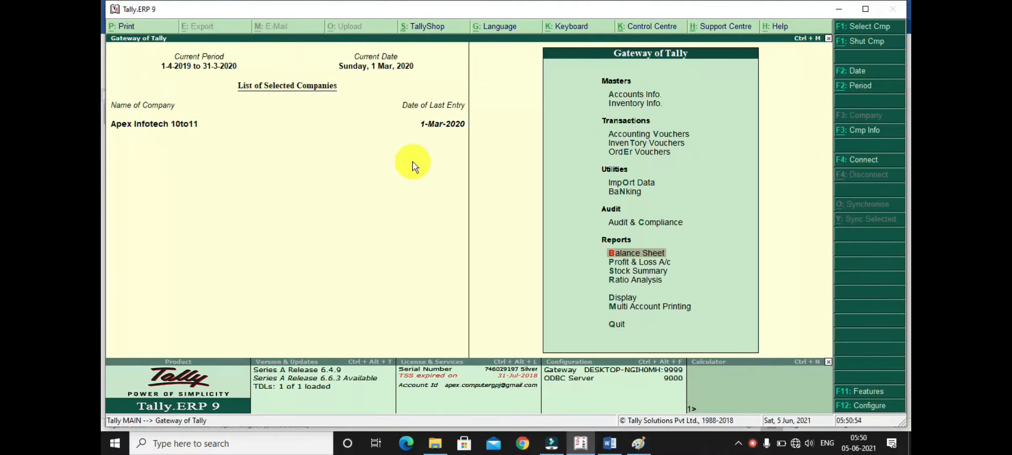
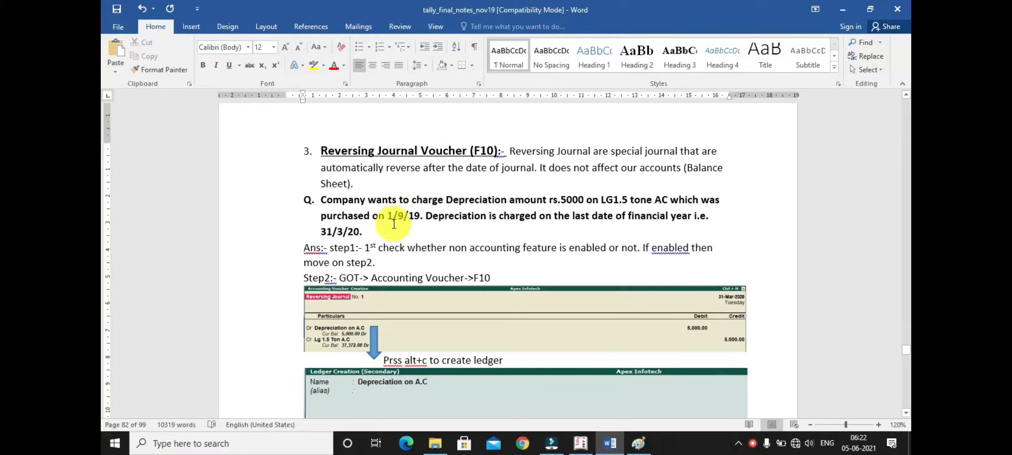
# - Read the Reversing Journal example in the notes, covering the Rs. 5000 AC depreciation, its 31/3/20 date and the ledger setup
pyautogui.click(354, 233)
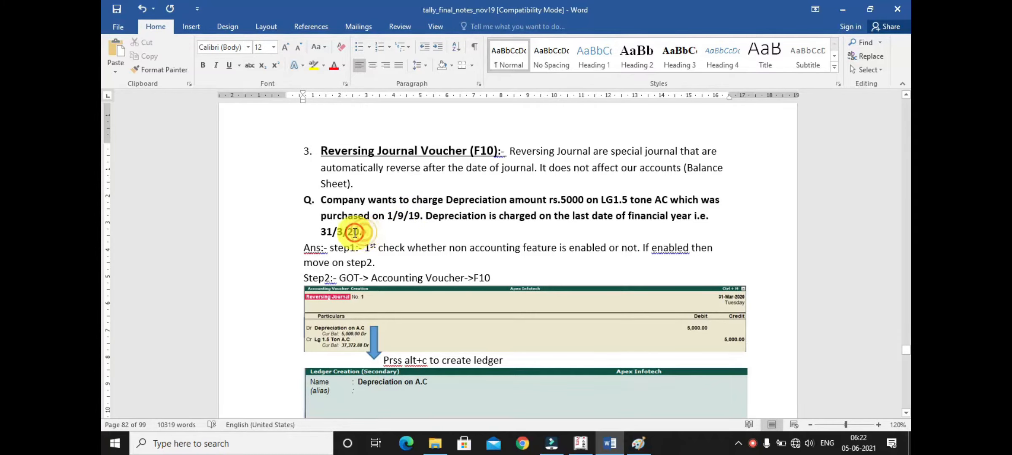
pyautogui.moveTo(355, 232); pyautogui.dragTo(313, 230)
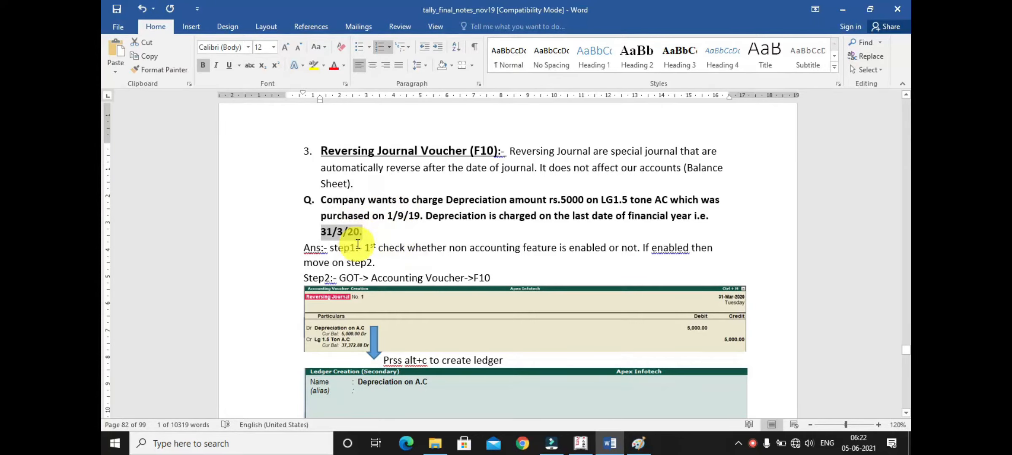
pyautogui.scroll(-2, 388, 243)
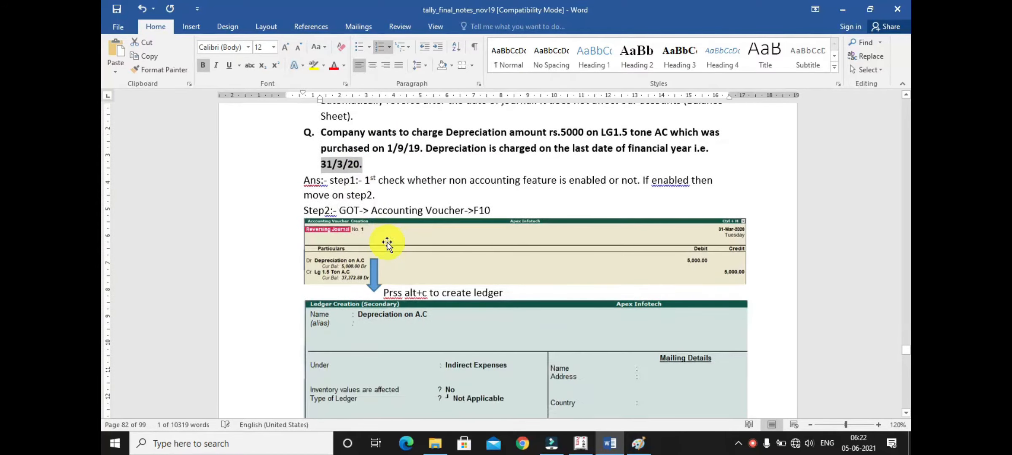
pyautogui.scroll(-1, 387, 238)
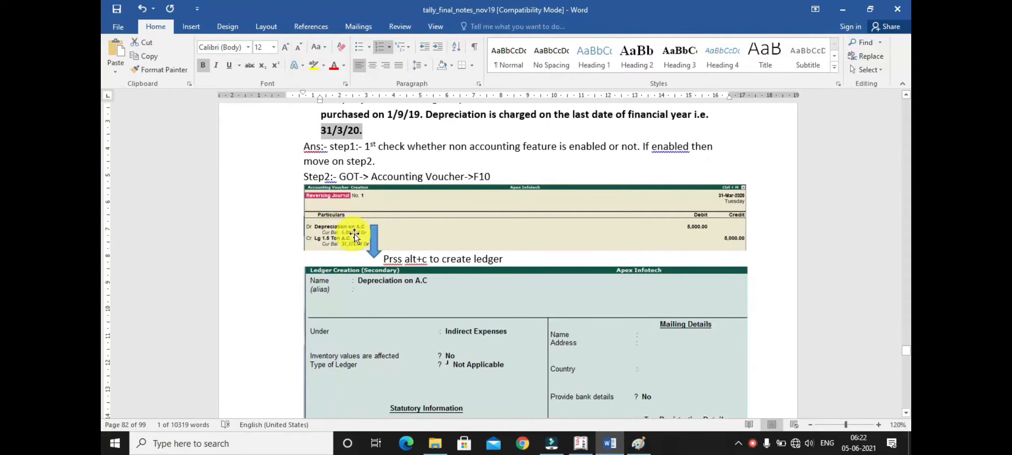
pyautogui.scroll(-3, 418, 293)
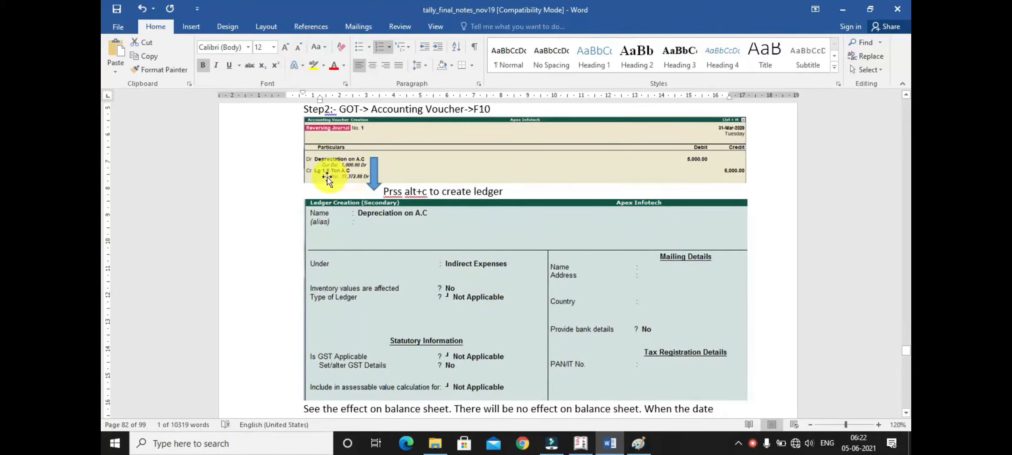
# - Switch to Tally and start a Reversing Journal accounting voucher dated 31/3/20
pyautogui.click(580, 442)
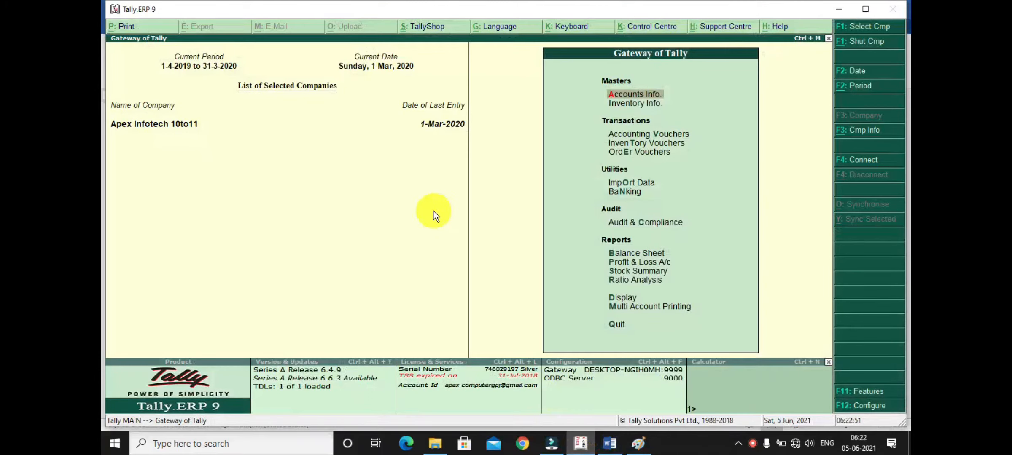
pyautogui.press('Down')
pyautogui.press('Down')
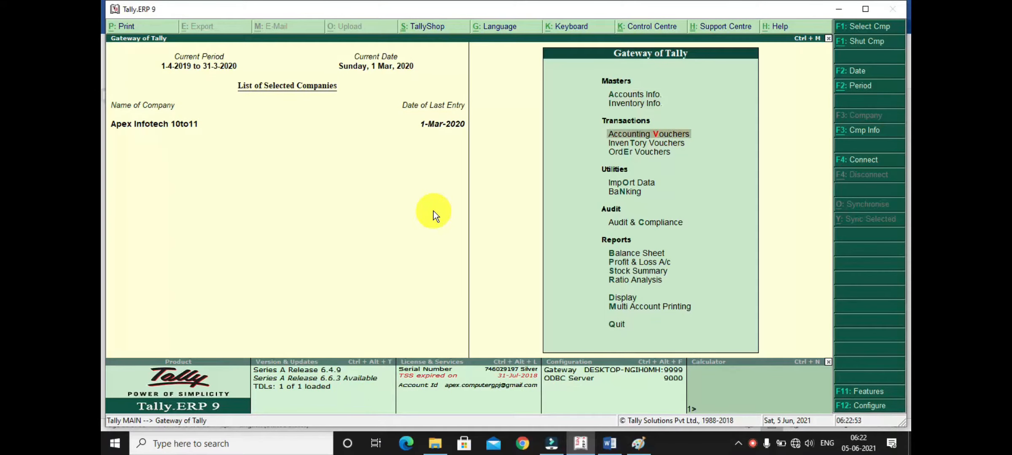
pyautogui.press('Return')
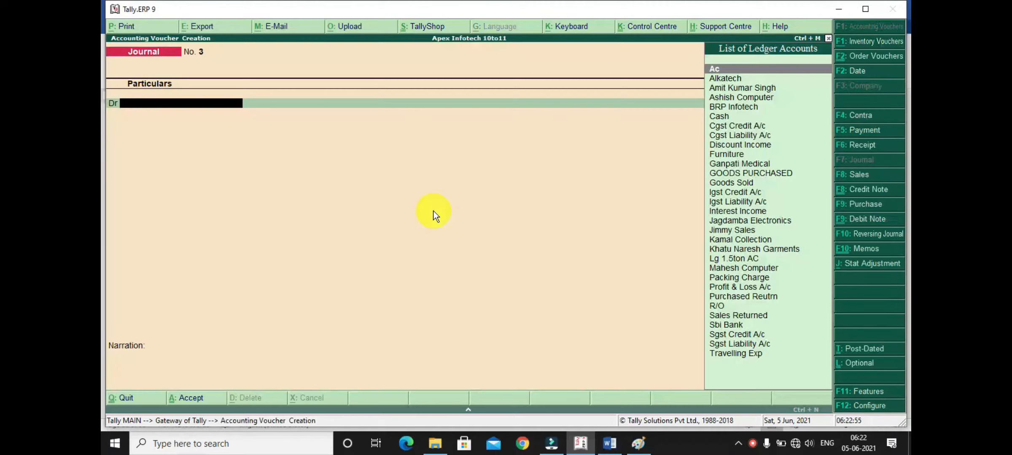
pyautogui.click(859, 236)
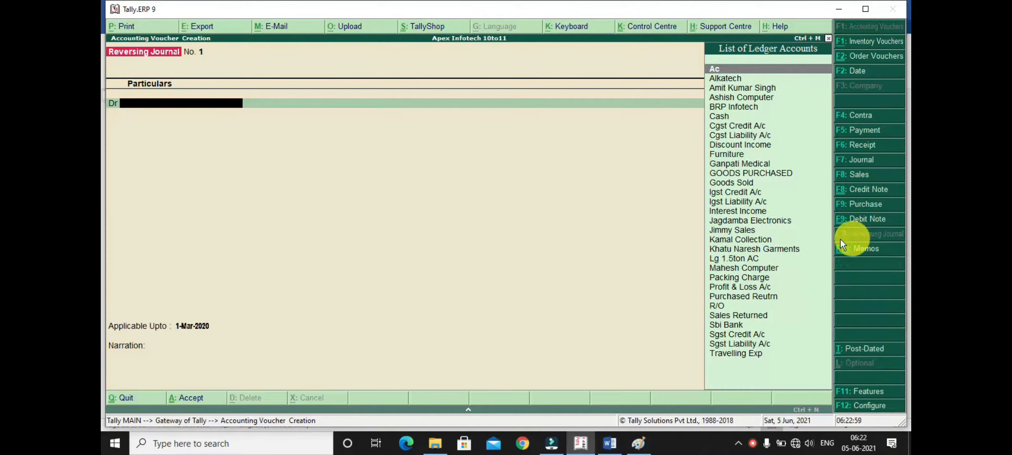
pyautogui.press('F2')
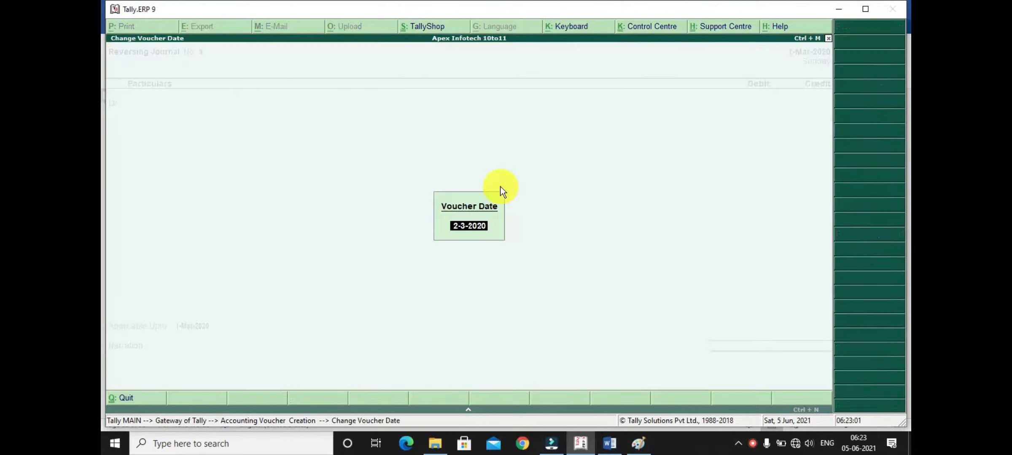
pyautogui.write('31/3/20')
pyautogui.press('Return')
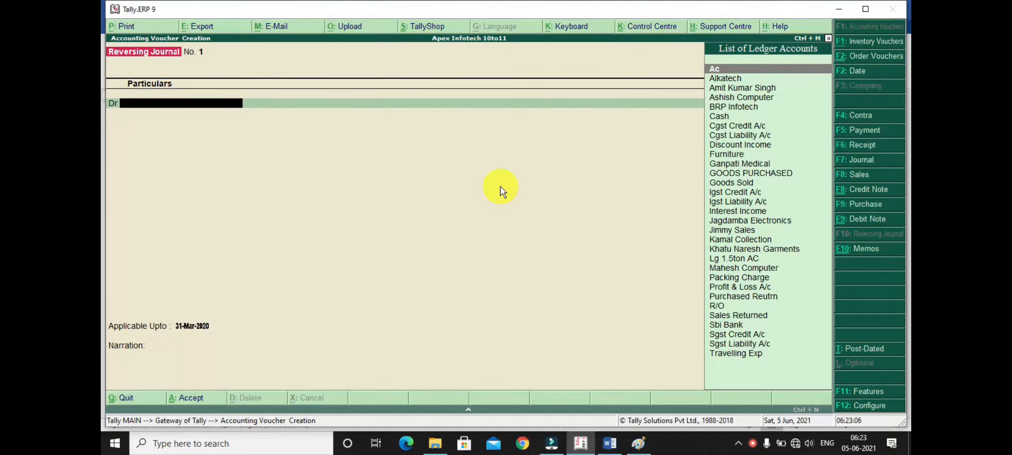
# - Create the ledger "Depreciation on A.C" under Indirect Expenses from within the voucher, with GST set to Not Applicable, and save it
pyautogui.hotkey('alt', 'c')
pyautogui.write('Depr')
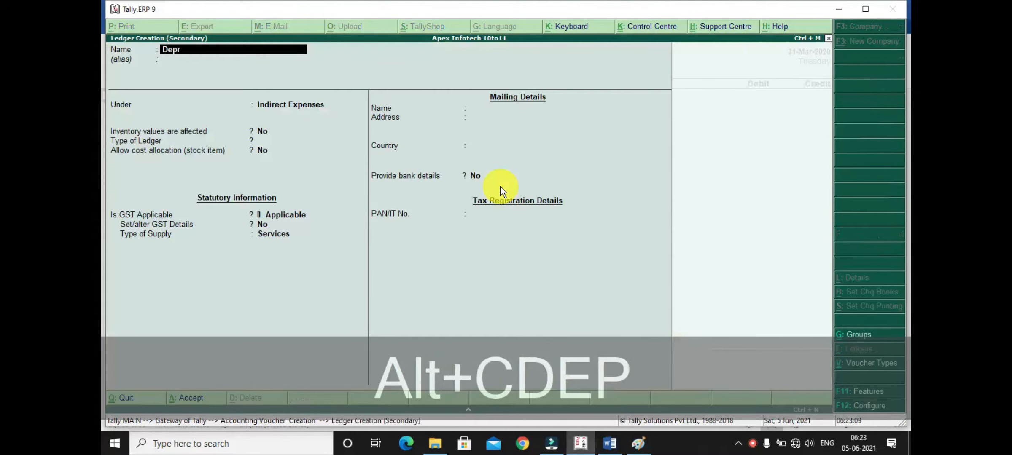
pyautogui.write('ec')
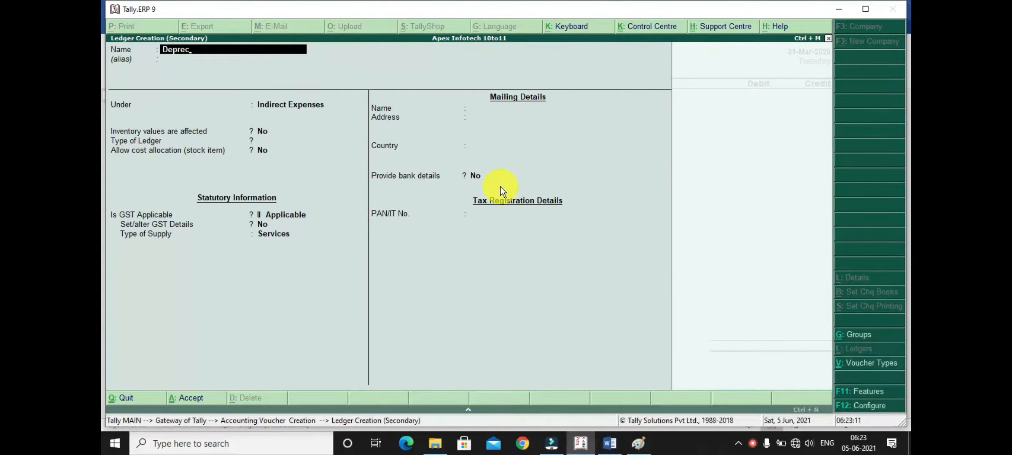
pyautogui.write('iation on A.C')
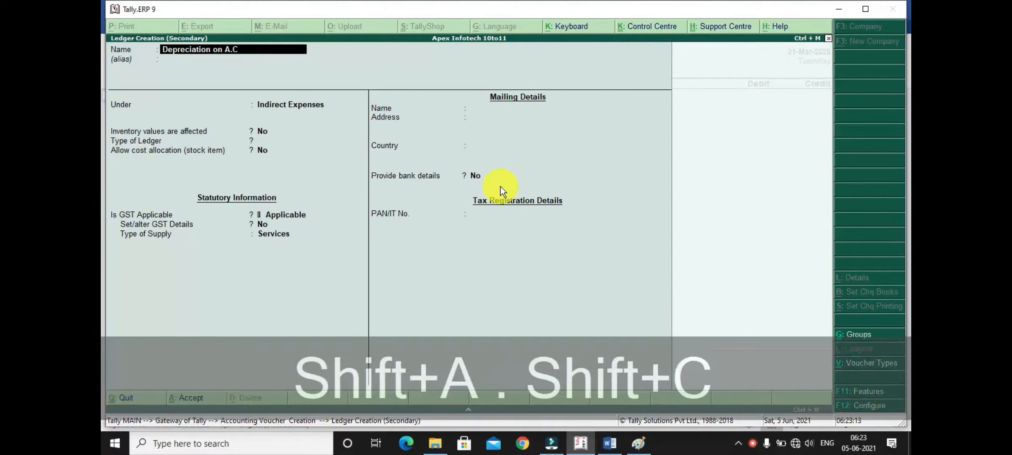
pyautogui.press('Return')
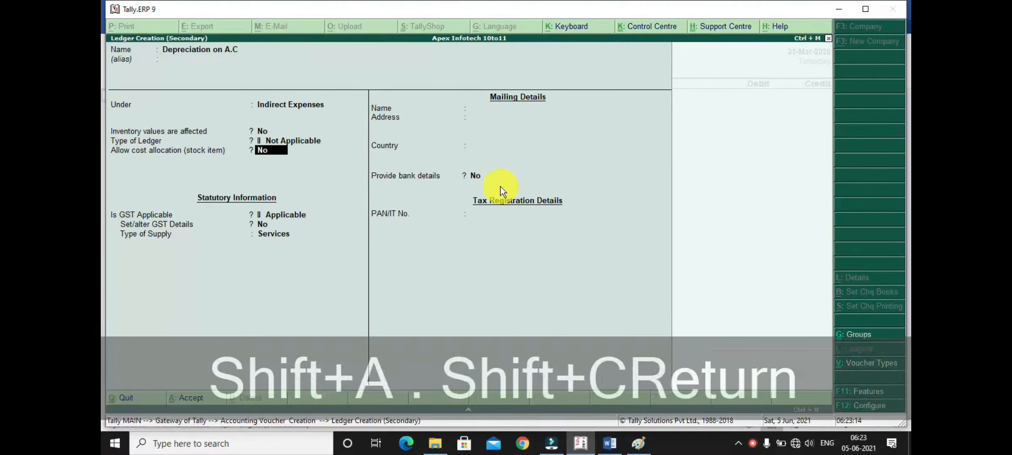
pyautogui.write('N')
pyautogui.press('Return')
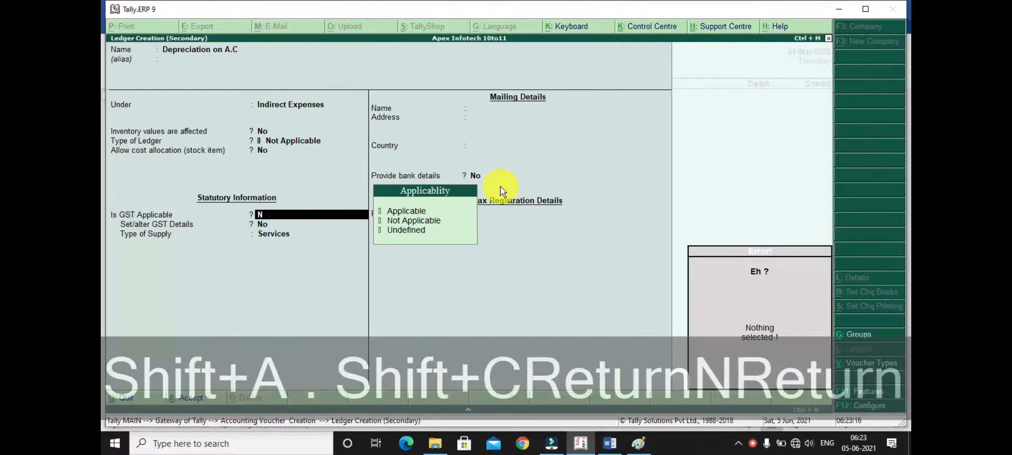
pyautogui.press('Down')
pyautogui.press('Down')
pyautogui.press('Return')
pyautogui.press('Return')
pyautogui.press('Return')
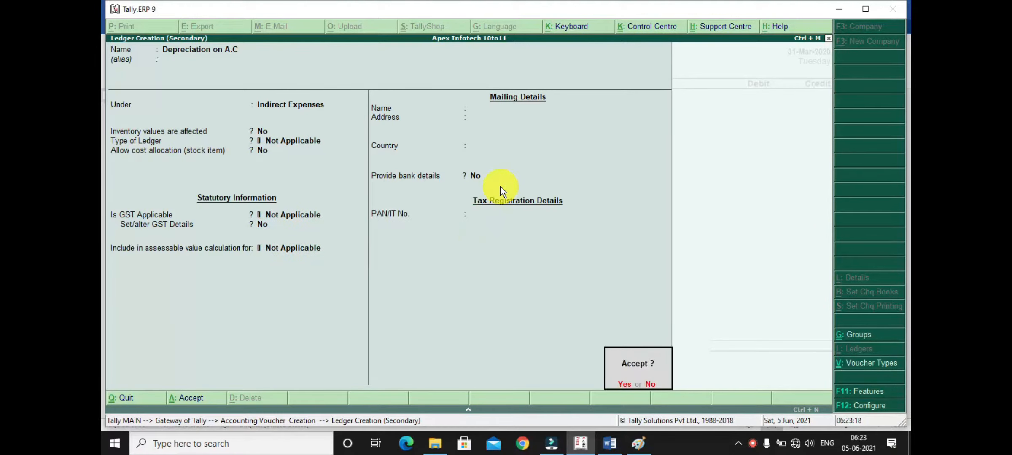
pyautogui.press('Return')
# - Debit Depreciation on A.C with 5000 and credit the Lg 1.5ton AC ledger with the same amount
pyautogui.write('5000')
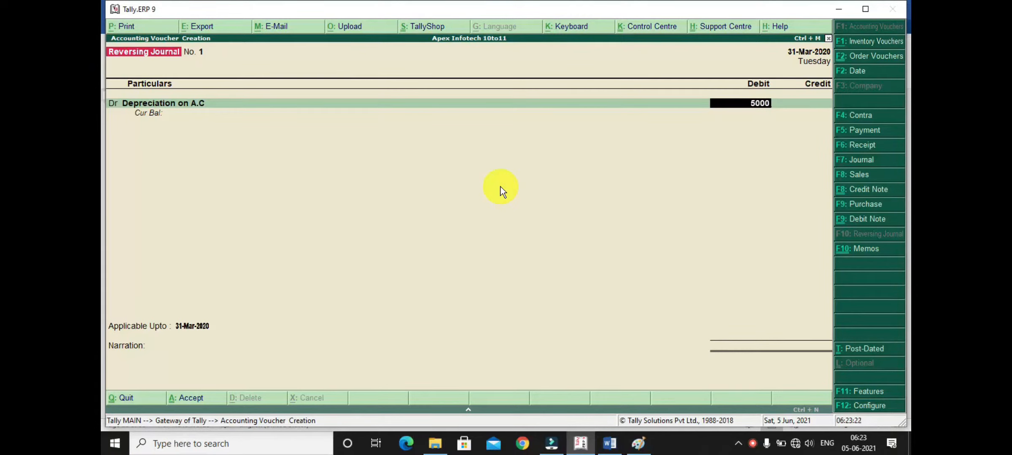
pyautogui.press('Return')
pyautogui.press('Return')
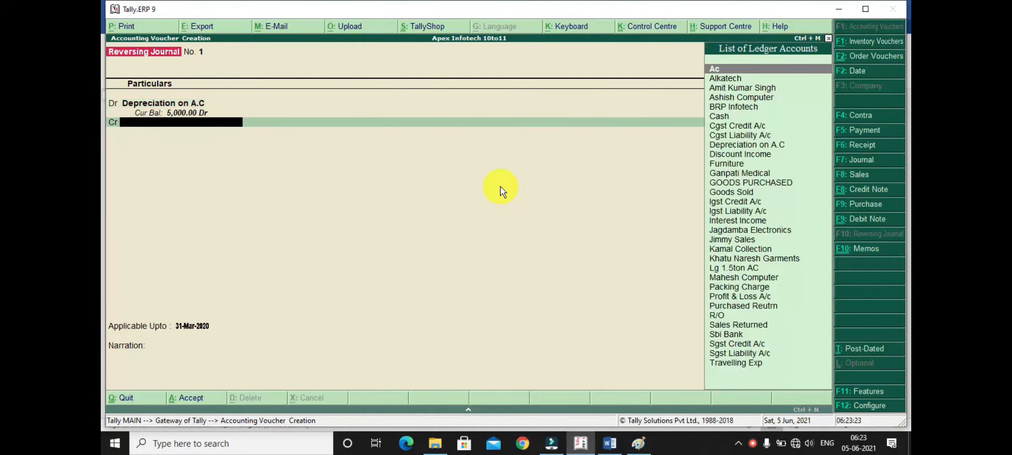
pyautogui.write('L')
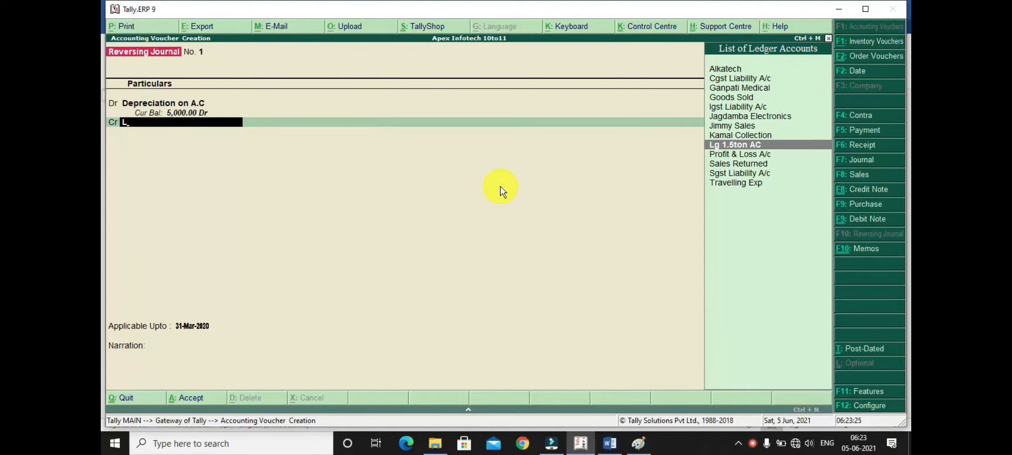
pyautogui.write('g')
pyautogui.press('Return')
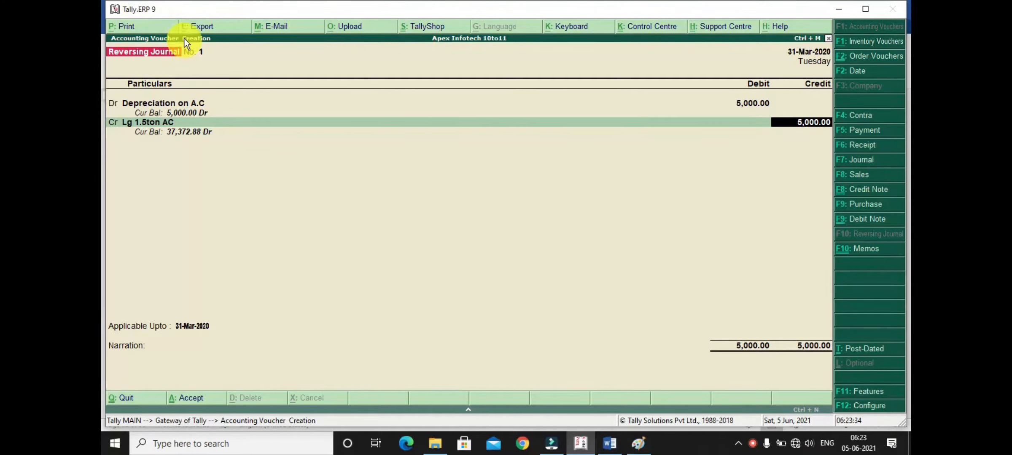
pyautogui.press('Return')
pyautogui.press('Return')
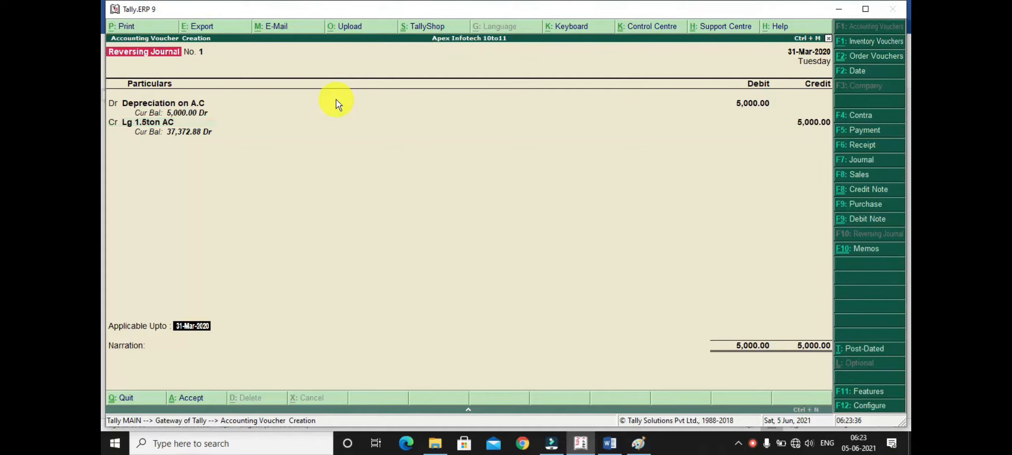
# - Keep the applicable-upto date of 31-Mar-2020, save the reversing journal without a narration, and return to the Gateway of Tally
pyautogui.press('Return')
pyautogui.press('Return')
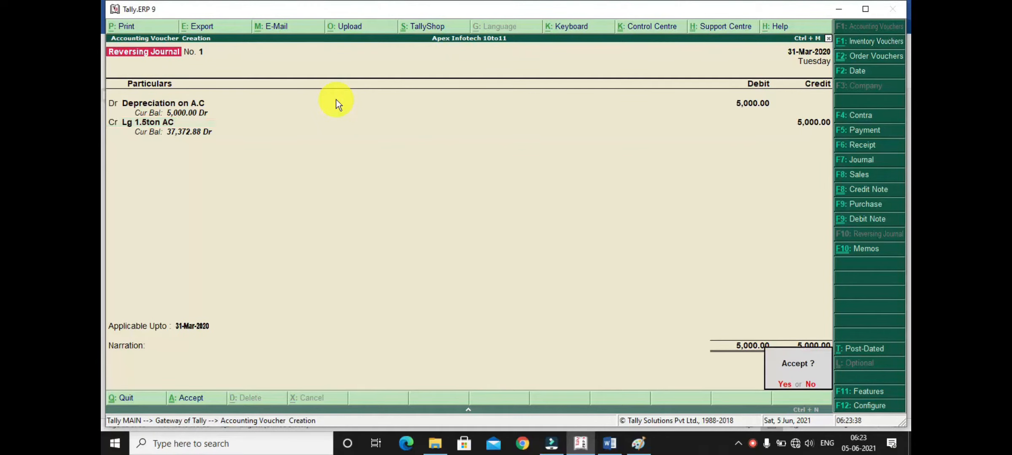
pyautogui.press('Return')
pyautogui.press('Escape')
pyautogui.press('Return')
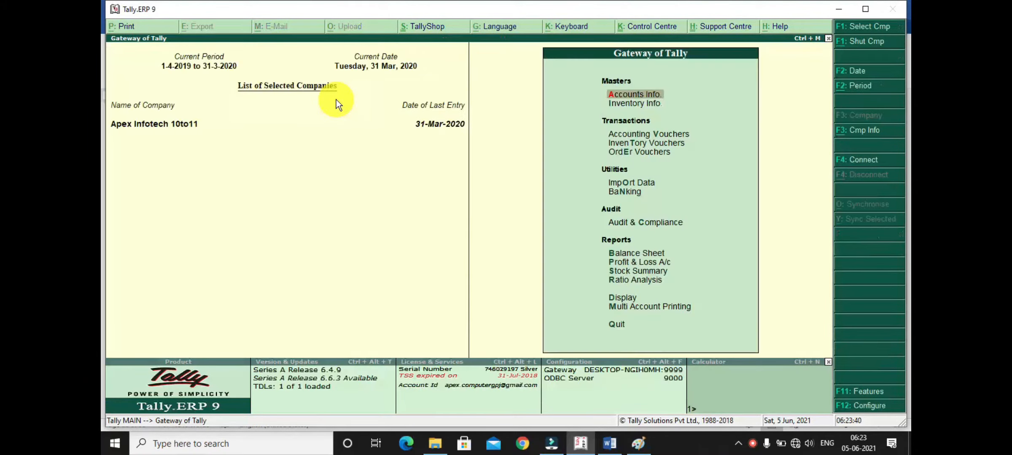
# - Examine the Lg 1.5ton AC value under Fixed Assets in the detailed Balance Sheet, and leave the report
pyautogui.press('b')
pyautogui.hotkey('alt', 'F1')
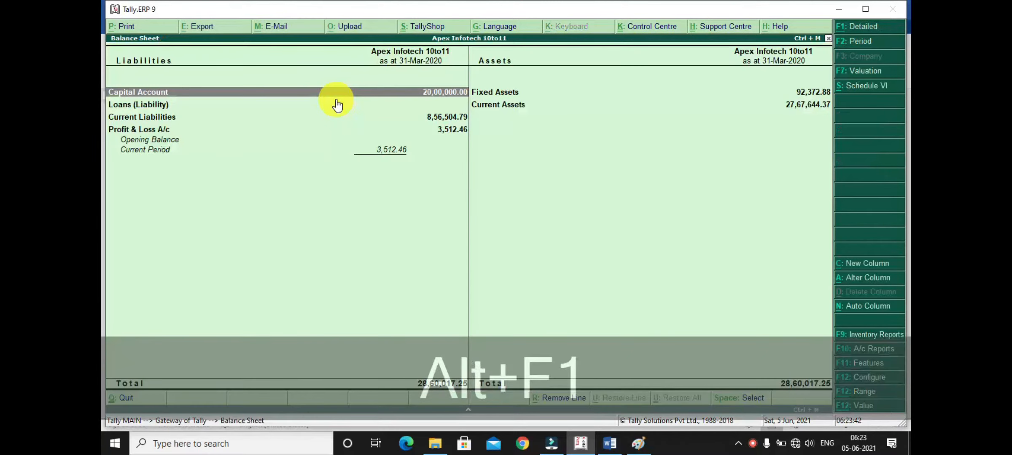
pyautogui.press('Right')
pyautogui.press('Down')
pyautogui.press('Down')
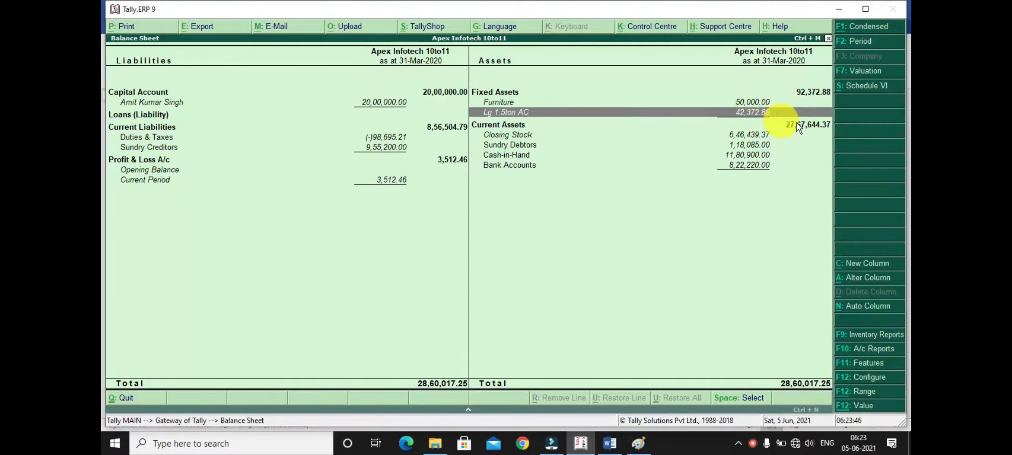
pyautogui.press('Escape')
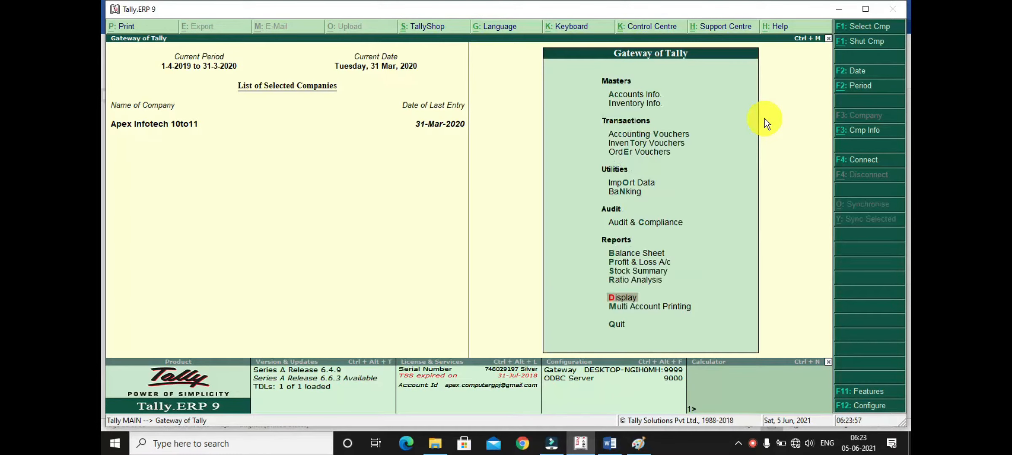
# - Open the Reversing Journals register from the exception reports
pyautogui.press('Return')
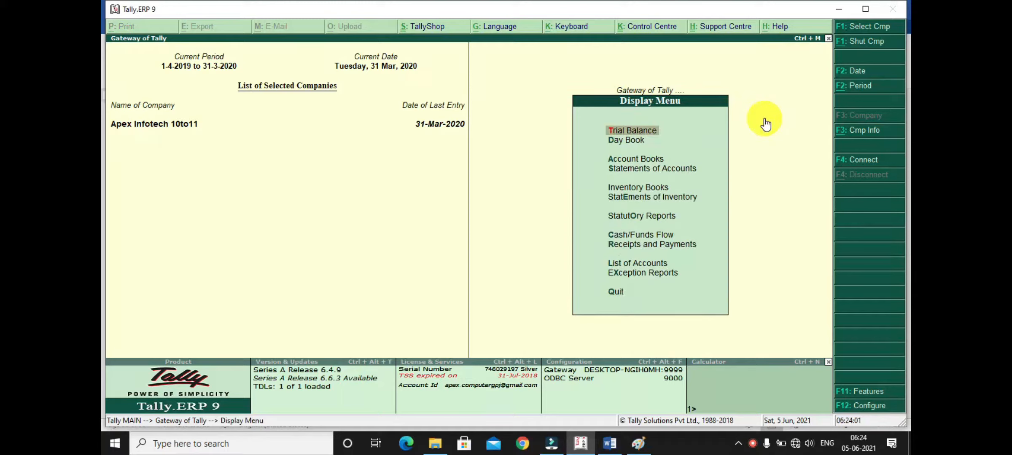
pyautogui.press('Down')
pyautogui.press('Down')
pyautogui.press('Down')
pyautogui.press('Down')
pyautogui.press('Down')
pyautogui.press('Down')
pyautogui.press('Down')
pyautogui.press('Down')
pyautogui.press('Down')
pyautogui.press('Down')
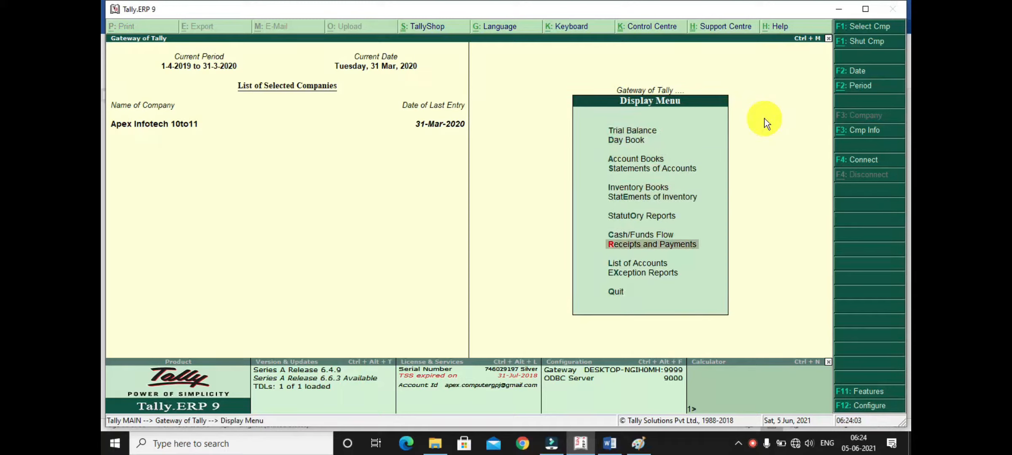
pyautogui.press('Return')
pyautogui.press('Down')
pyautogui.press('Down')
pyautogui.press('Down')
pyautogui.press('Down')
pyautogui.press('Down')
pyautogui.press('Down')
pyautogui.press('Down')
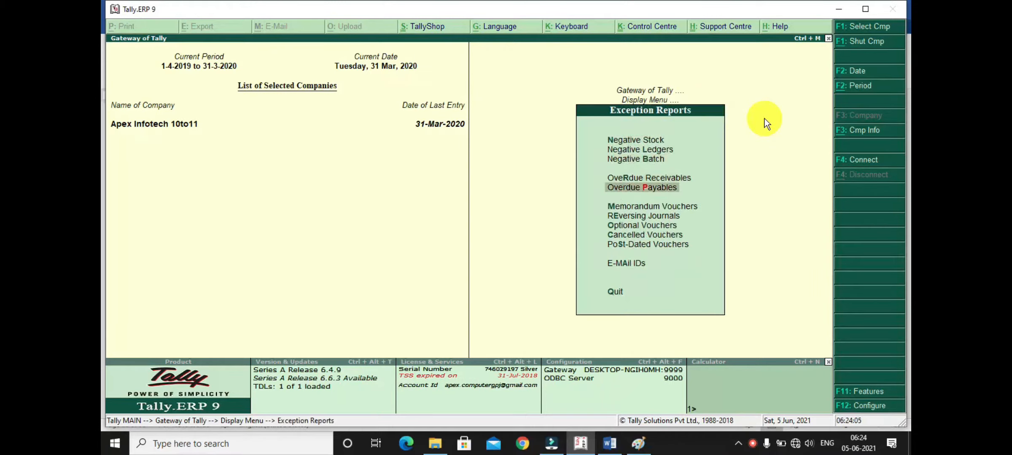
pyautogui.press('Down')
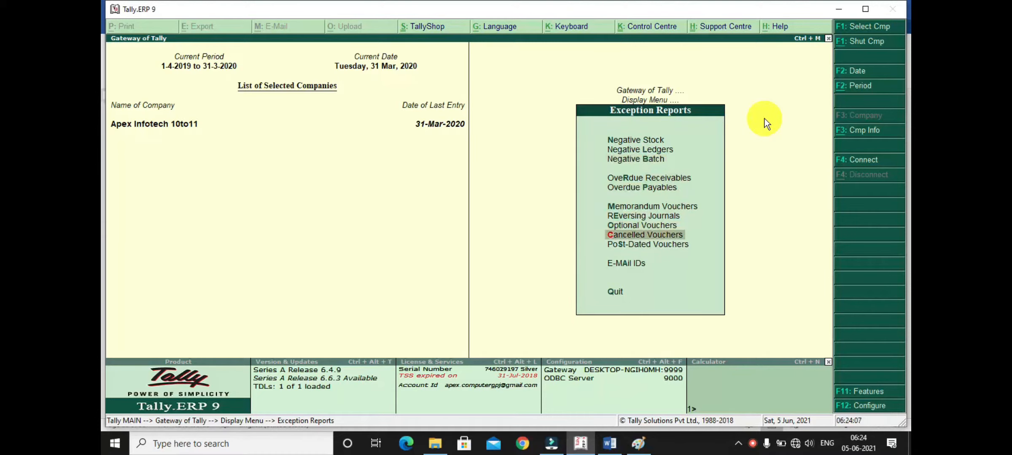
pyautogui.press('Up')
pyautogui.press('Up')
pyautogui.press('Return')
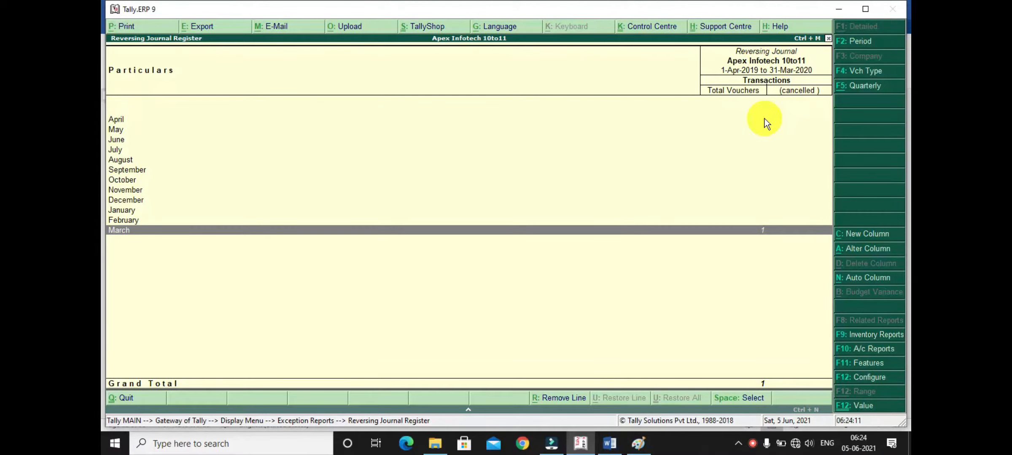
# - Open March's AC depreciation voucher, convert it to a Journal voucher with its date, ledgers and amounts kept, and save it
pyautogui.press('Return')
pyautogui.press('Return')
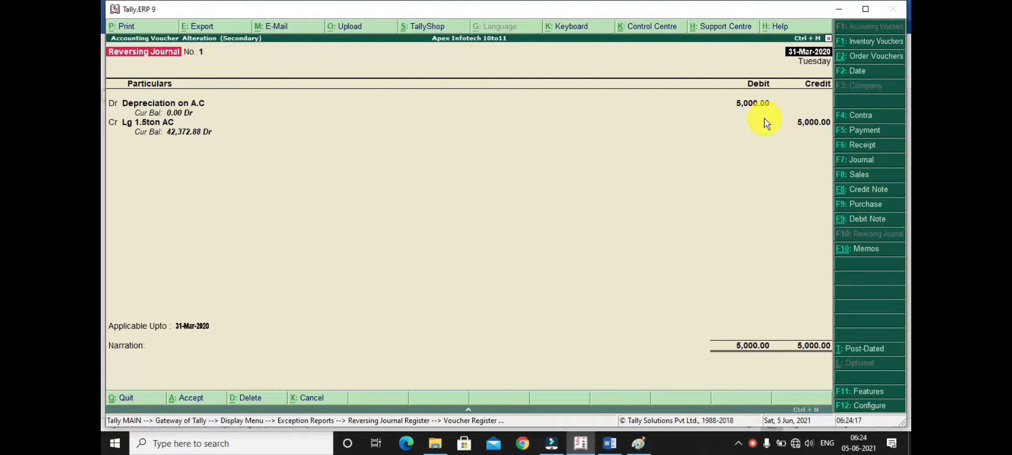
pyautogui.press('F7')
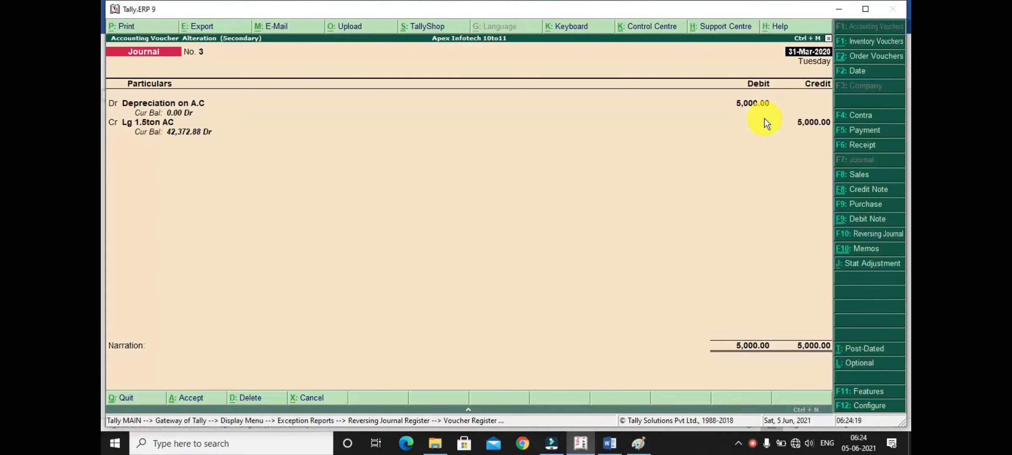
pyautogui.press('Return')
pyautogui.press('Return')
pyautogui.press('Return')
pyautogui.press('Return')
pyautogui.press('Return')
pyautogui.press('Return')
pyautogui.press('Return')
pyautogui.press('Return')
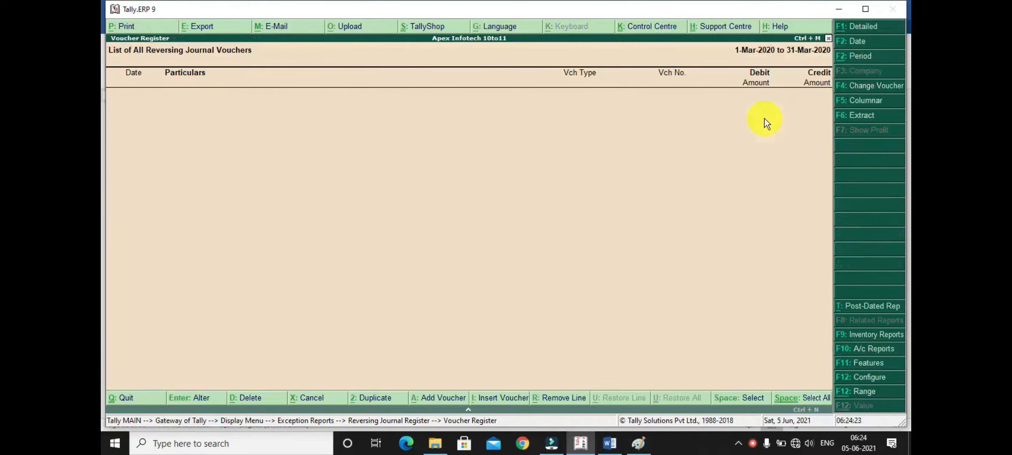
# - Leave the Reversing Journals register for the Gateway of Tally and open the Balance Sheet in detailed view
pyautogui.press('Escape')
pyautogui.press('Escape')
pyautogui.press('Escape')
pyautogui.press('Escape')
pyautogui.press('n')
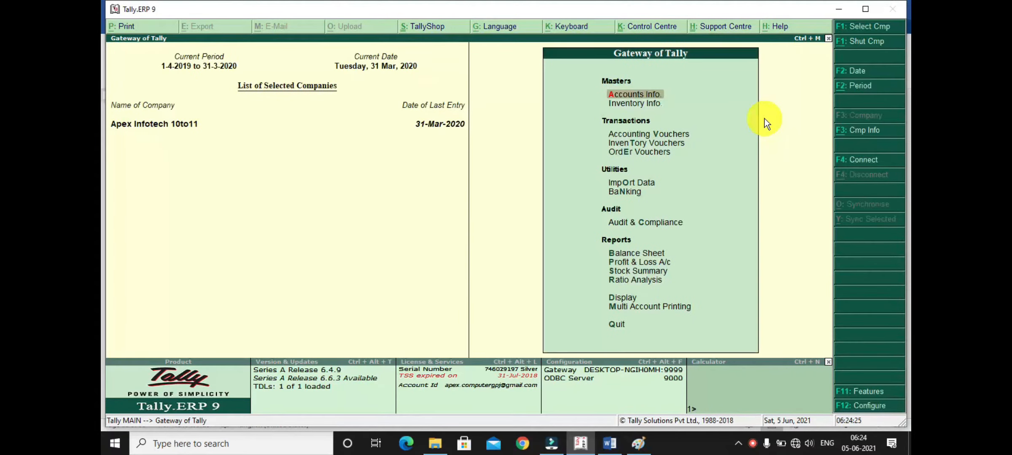
pyautogui.press('b')
pyautogui.hotkey('alt', 'F1')
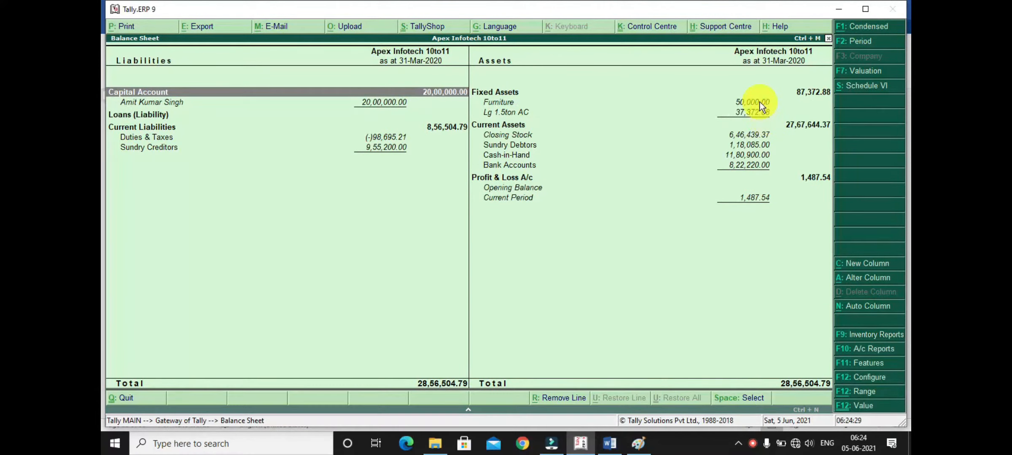
# - Drill into the Lg 1.5ton AC ledger under Fixed Assets and open its September vouchers from the monthly summary
pyautogui.click(745, 111)
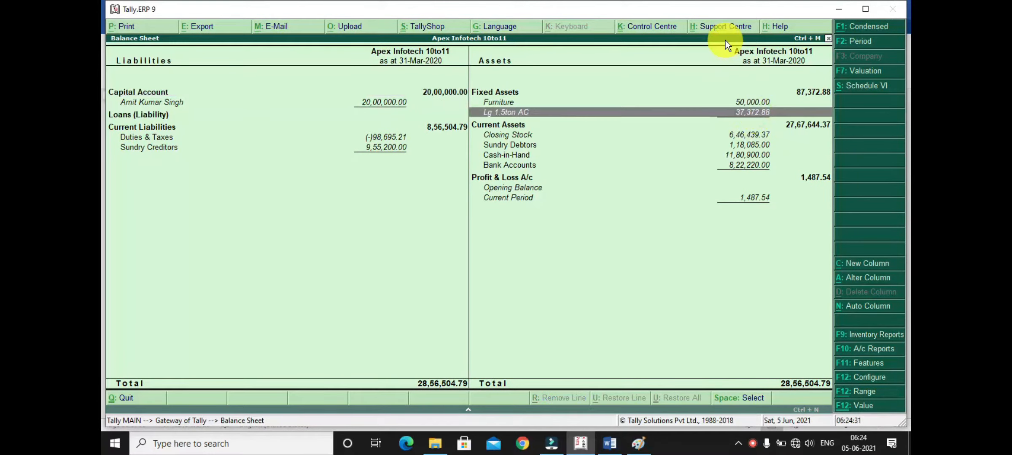
pyautogui.press('Return')
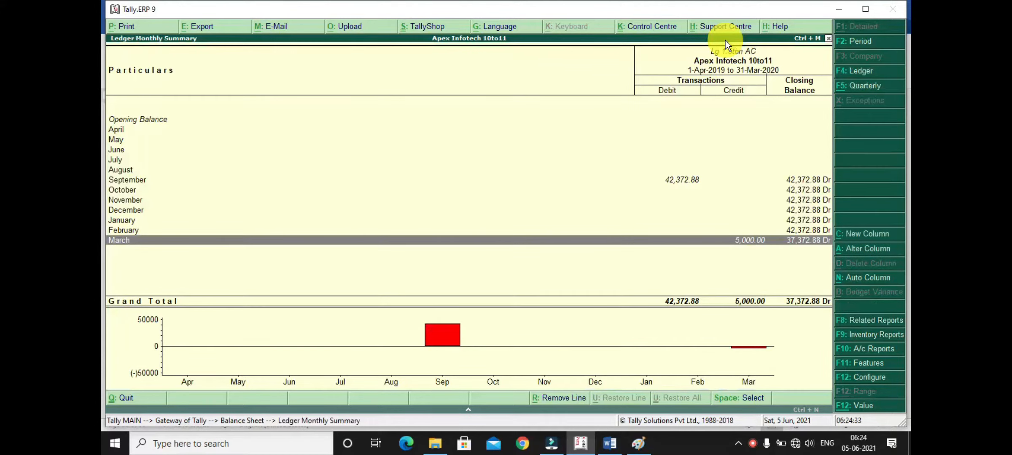
pyautogui.press('Up')
pyautogui.press('Up')
pyautogui.press('Up')
pyautogui.press('Up')
pyautogui.press('Up')
pyautogui.press('Up')
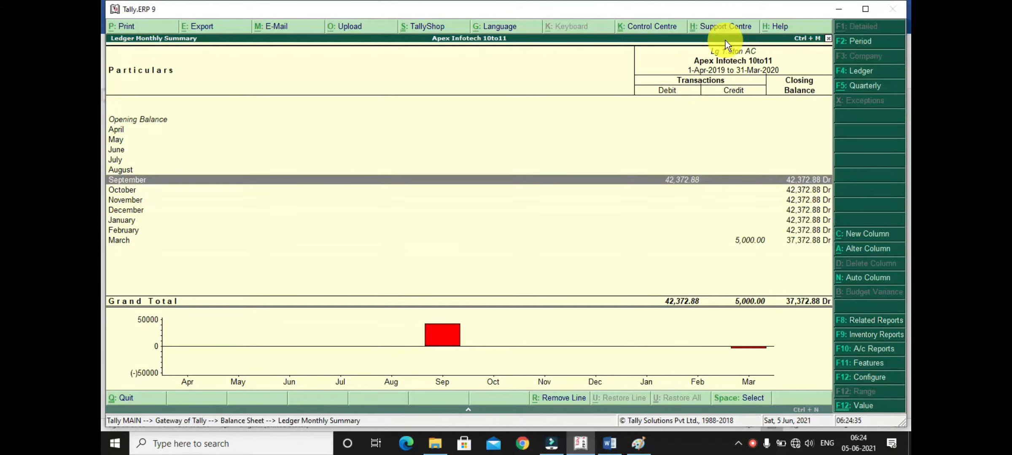
pyautogui.press('Return')
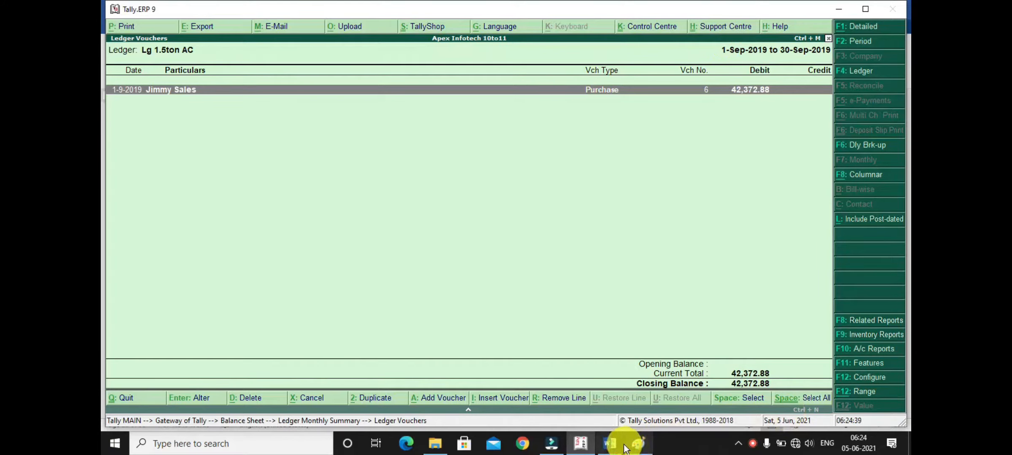
# - Switch to the Word notes and review the Reversing Journal Voucher question about depreciation on the AC
pyautogui.click(610, 443)
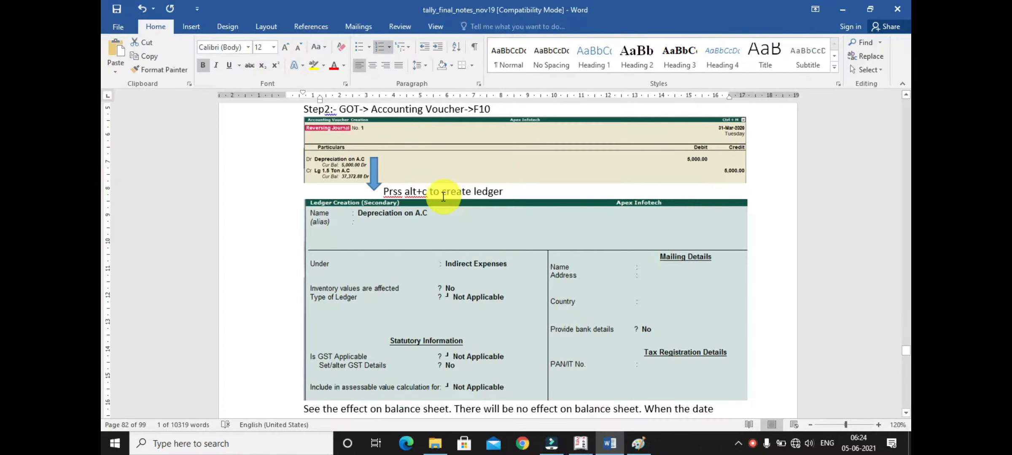
pyautogui.scroll(3, 434, 198)
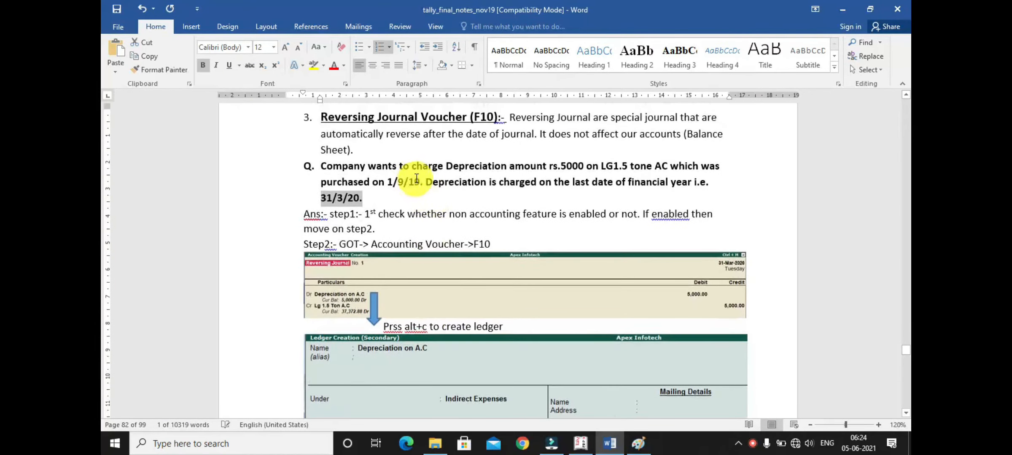
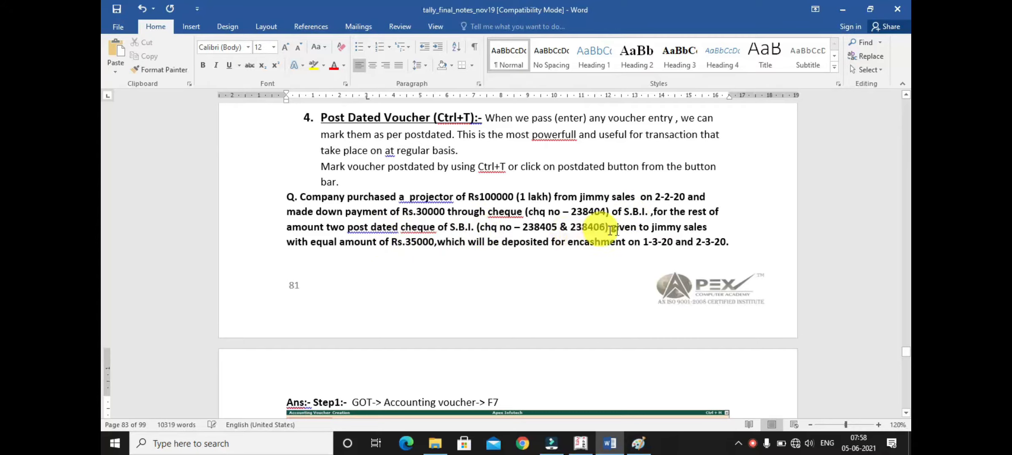
# - Review the Post Dated Voucher question in the notes, covering the projector's down payment, the post-dated cheque amounts and dates, and the journal answer
pyautogui.moveTo(643, 241); pyautogui.dragTo(731, 254)
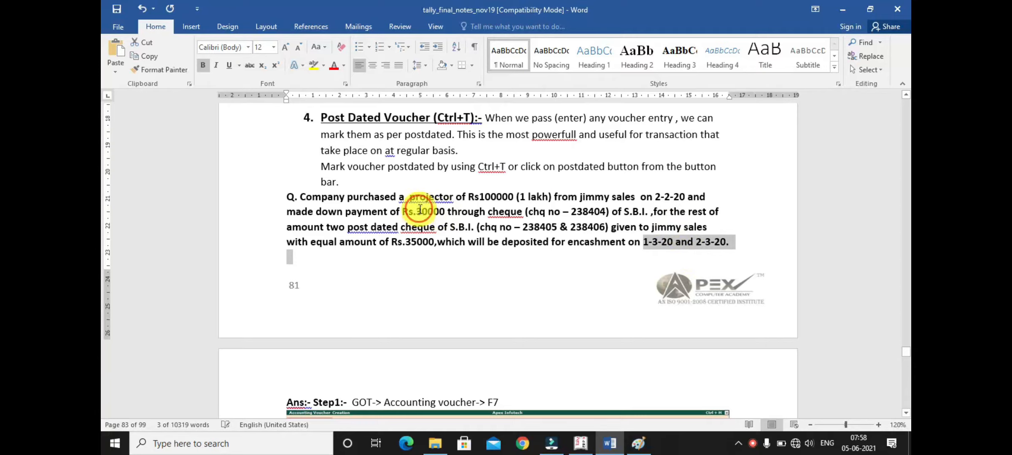
pyautogui.moveTo(417, 212); pyautogui.dragTo(459, 215)
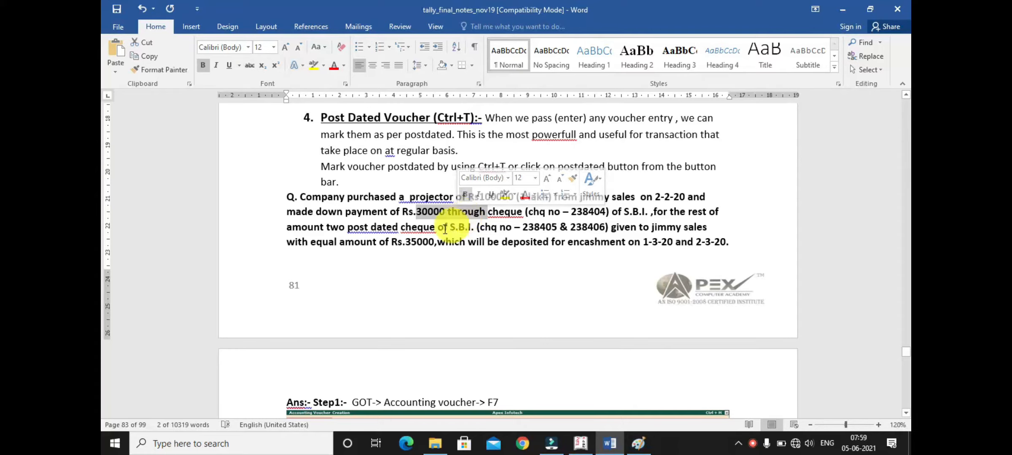
pyautogui.moveTo(405, 242); pyautogui.dragTo(436, 244)
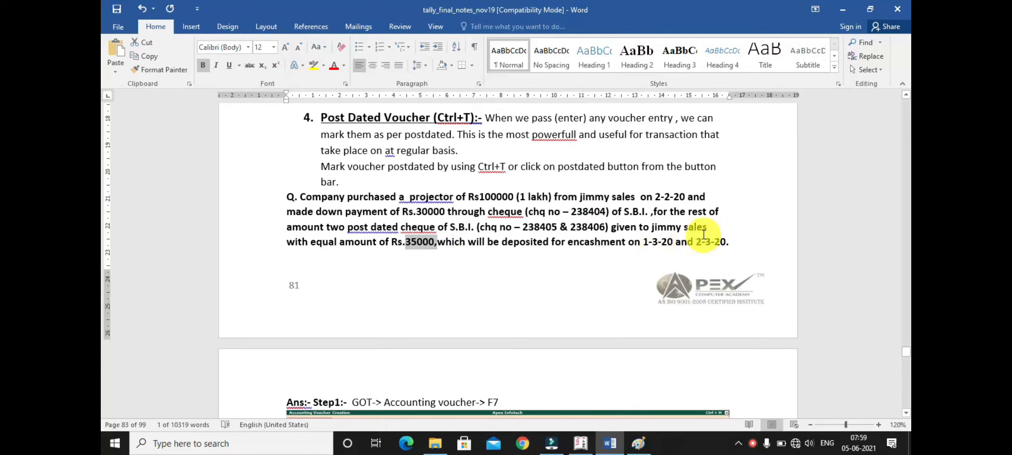
pyautogui.scroll(-3, 604, 223)
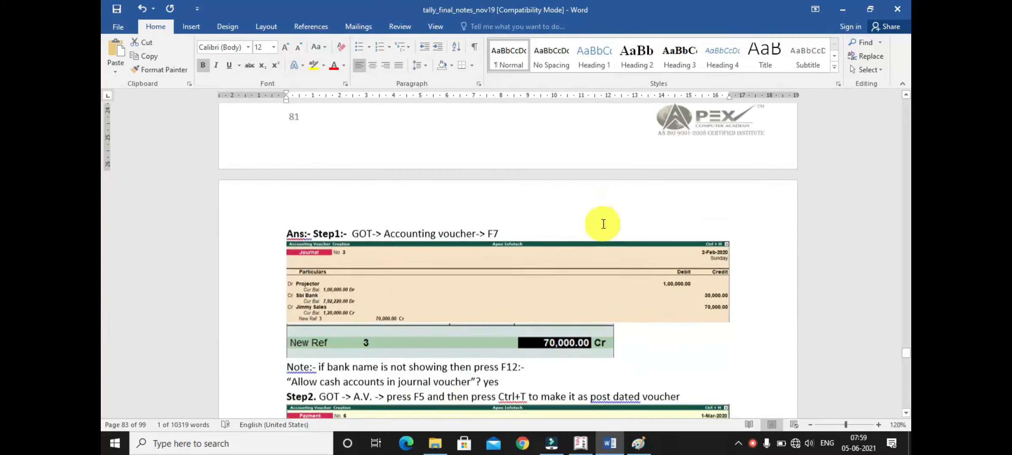
# - Switch to Tally, shut the current company, and load Apex Infotech 10to11 by entering its user name and password
pyautogui.click(587, 444)
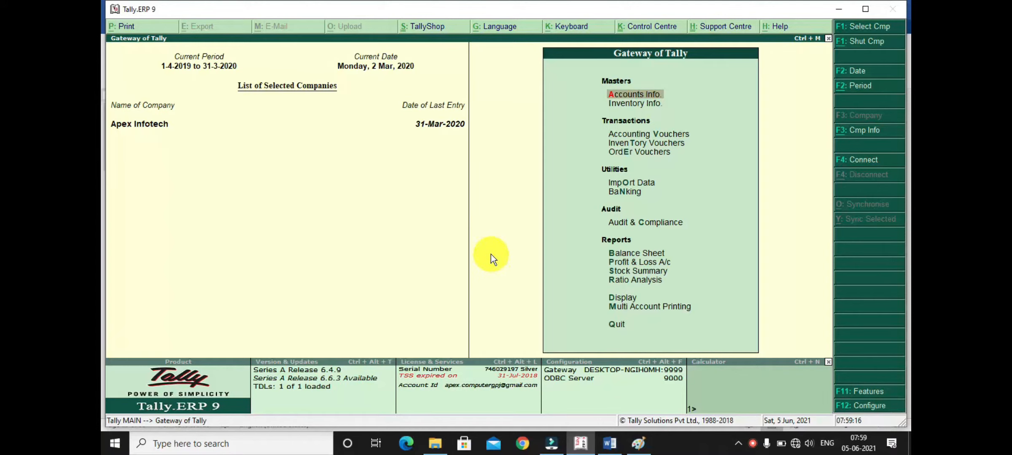
pyautogui.hotkey('alt', 'F1')
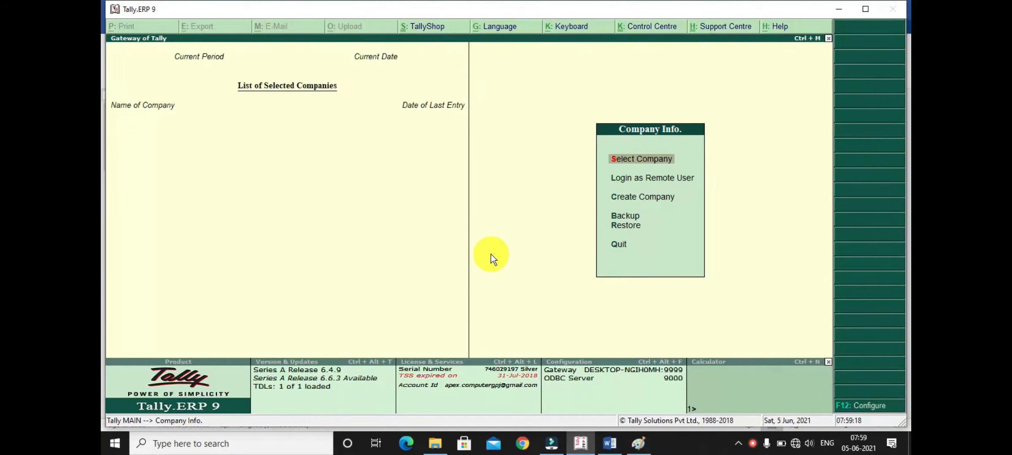
pyautogui.press('Return')
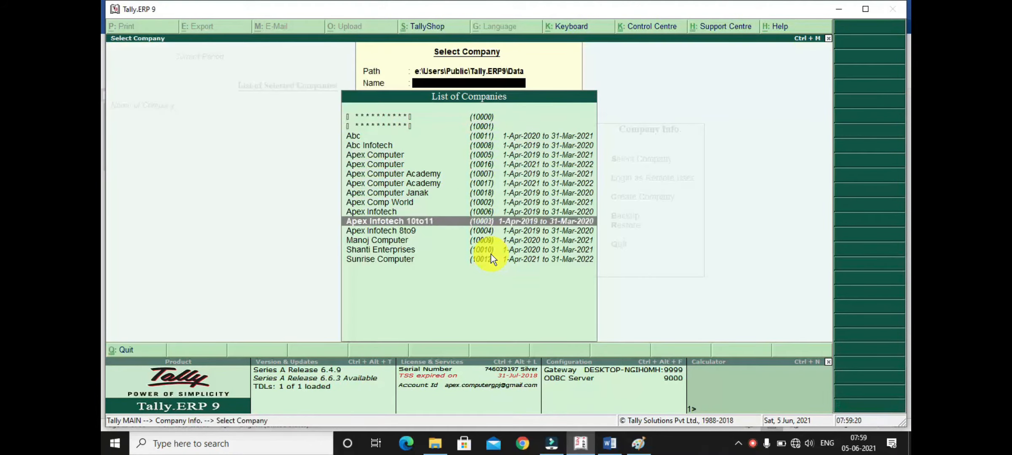
pyautogui.press('Return')
pyautogui.write('a')
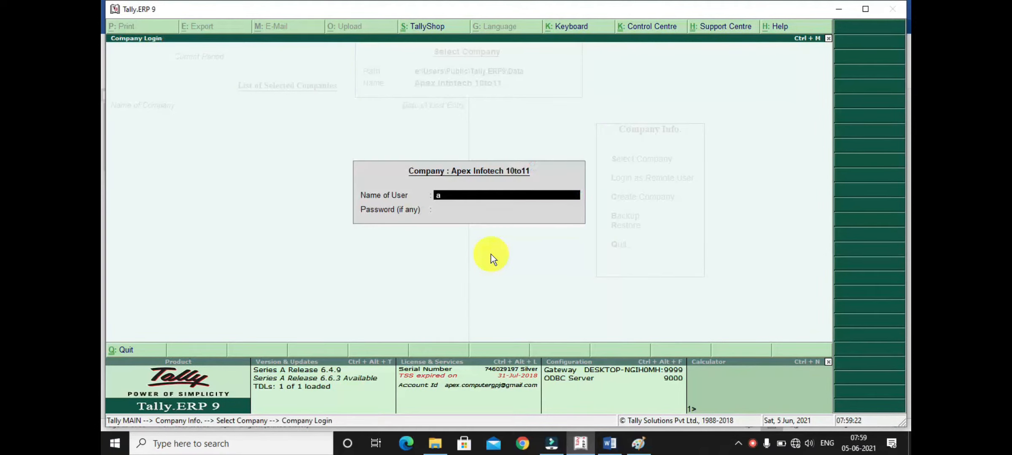
pyautogui.write('pex')
pyautogui.press('Return')
pyautogui.write('*')
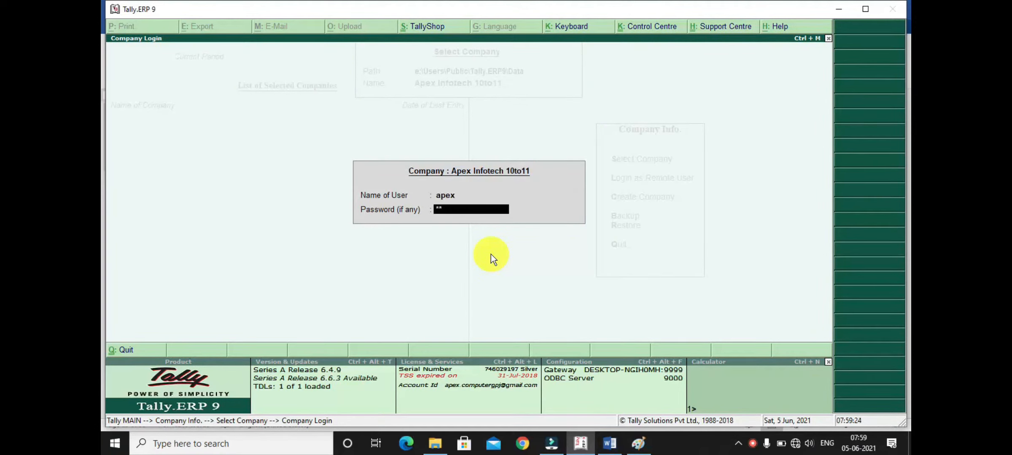
pyautogui.press('Return')
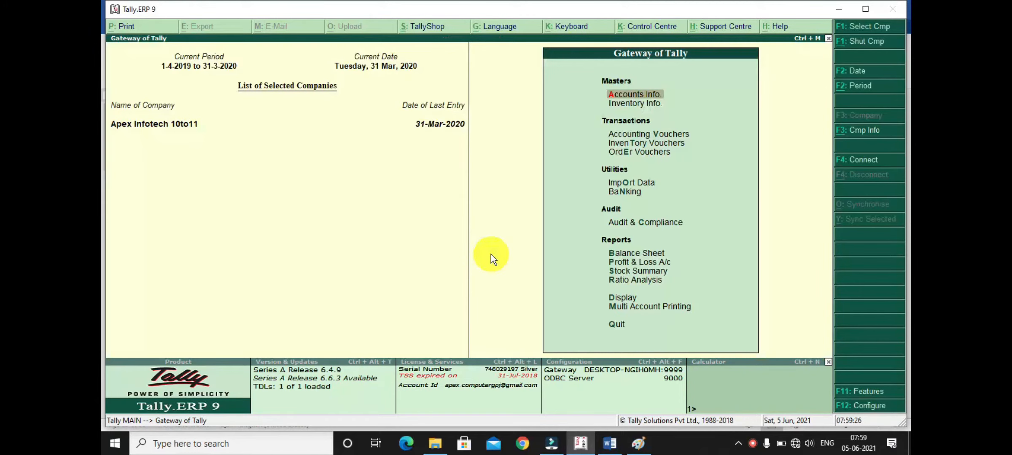
# - Open accounting voucher entry, set the voucher date to 2/2/20, and change the voucher type to Journal
pyautogui.press('Down')
pyautogui.press('Down')
pyautogui.press('Return')
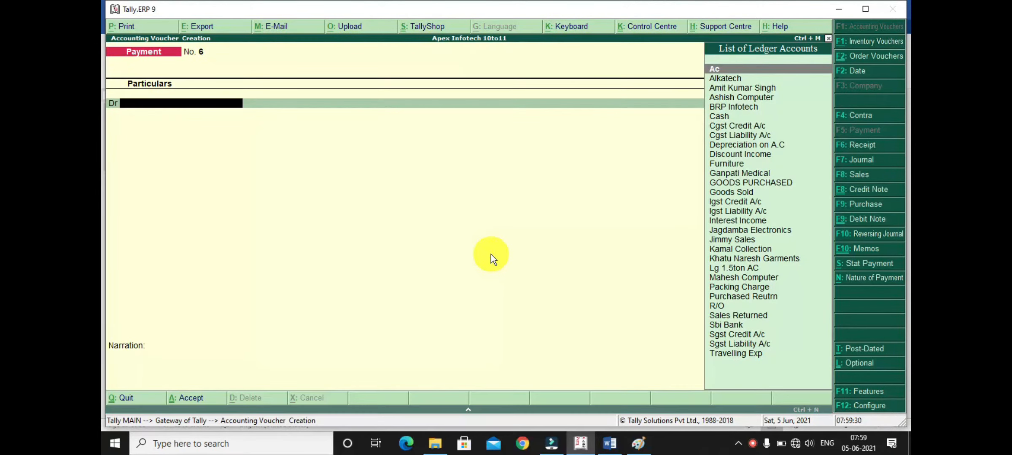
pyautogui.press('F2')
pyautogui.write('2/')
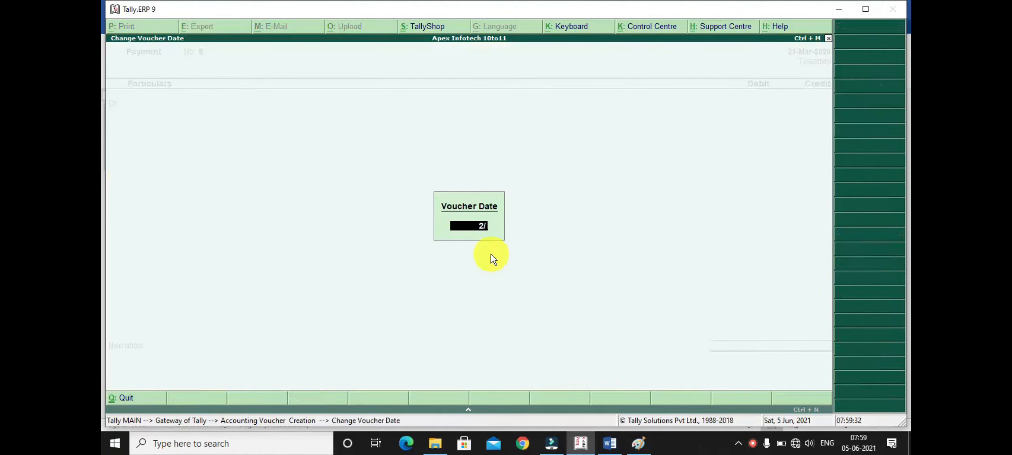
pyautogui.write('2/20')
pyautogui.press('Return')
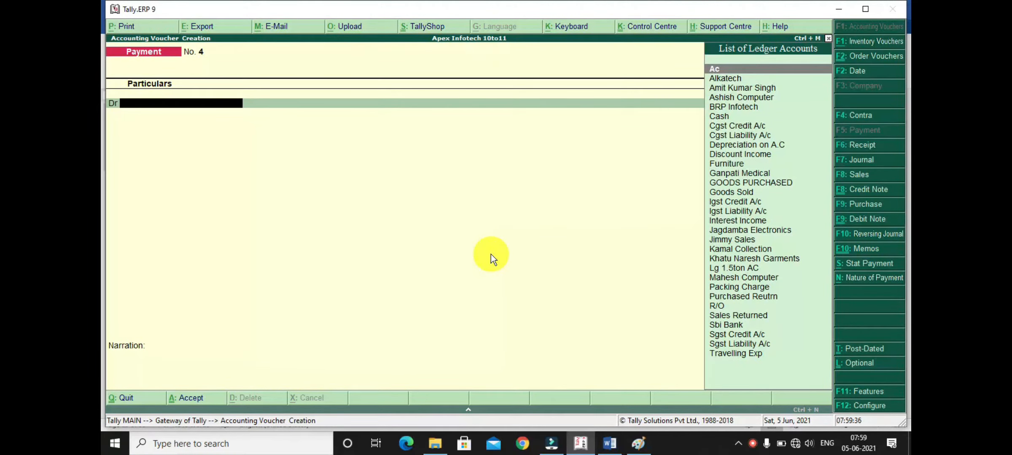
pyautogui.press('F7')
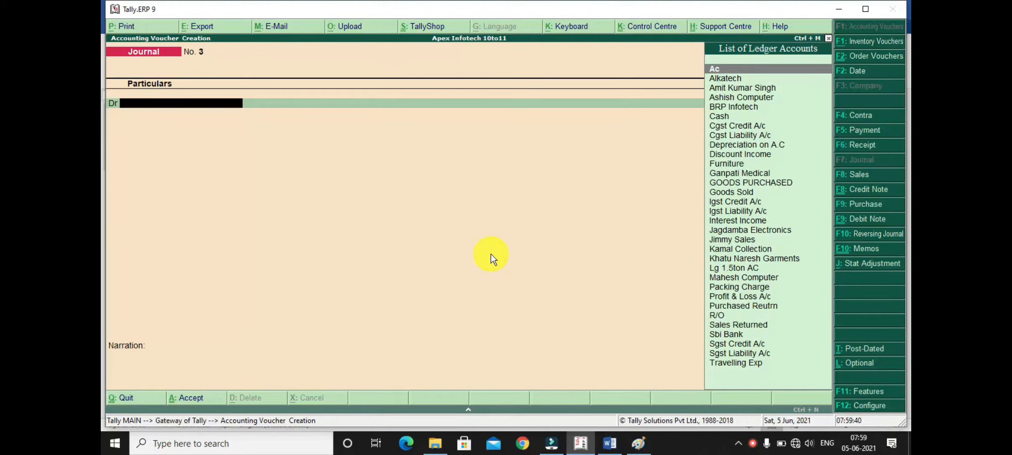
# - Create a new ledger named Projector under Fixed Assets from within the journal voucher
pyautogui.hotkey('alt', 'c')
pyautogui.write('Proj')
pyautogui.write('e')
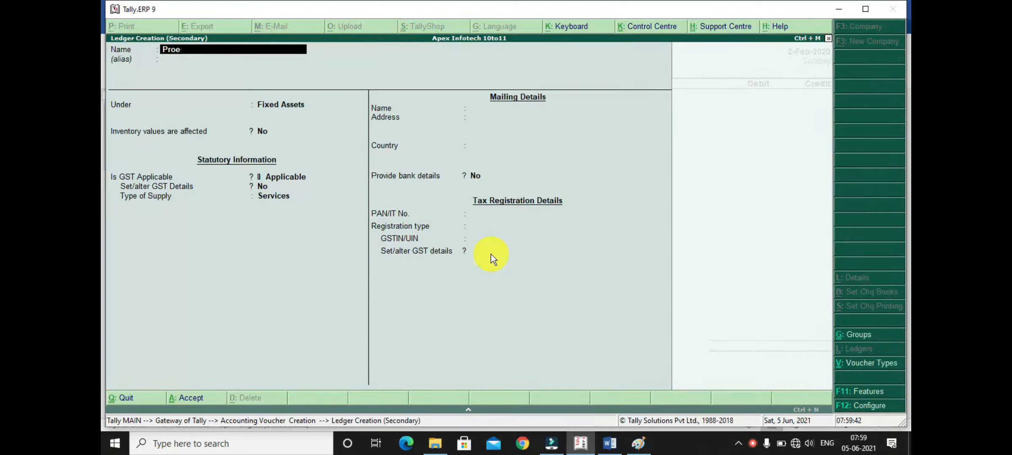
pyautogui.press('BackSpace')
pyautogui.write('jector')
pyautogui.press('Return')
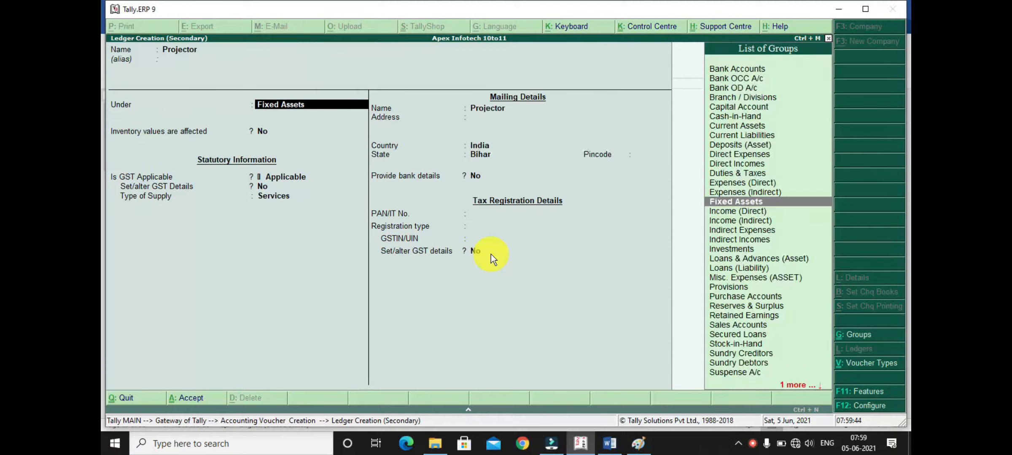
pyautogui.press('Return')
pyautogui.press('Return')
# - Set GST to Not Applicable and the registration type to Unregistered for the Projector ledger, and save it
pyautogui.write('N')
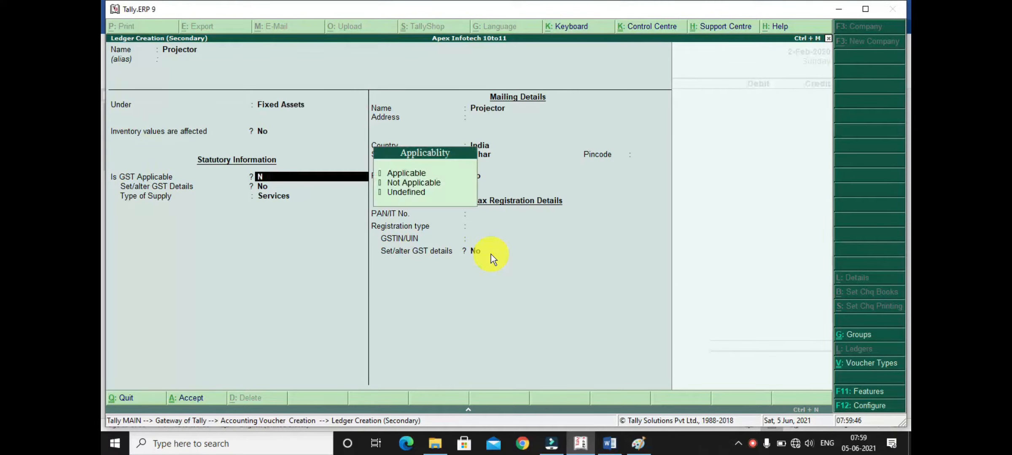
pyautogui.press('Return')
pyautogui.press('Return')
pyautogui.press('Return')
pyautogui.press('Return')
pyautogui.press('Return')
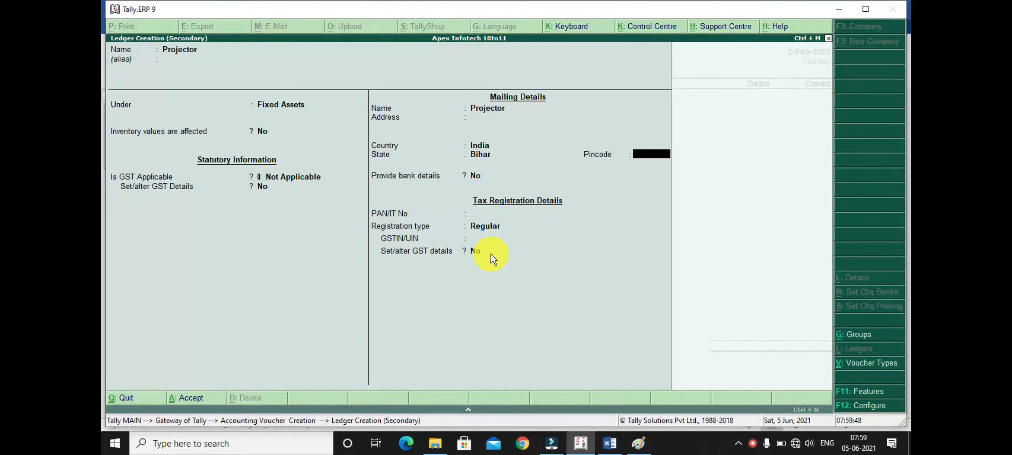
pyautogui.press('Return')
pyautogui.press('Down')
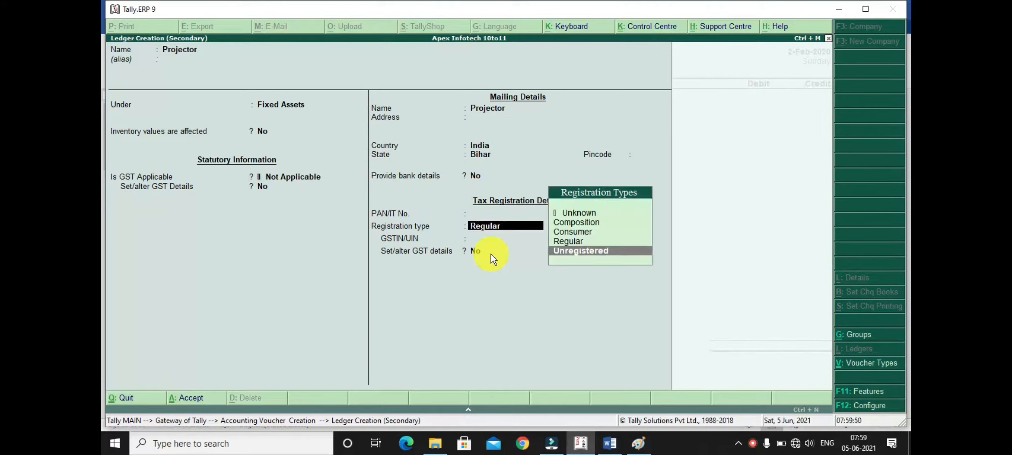
pyautogui.press('Return')
pyautogui.press('Return')
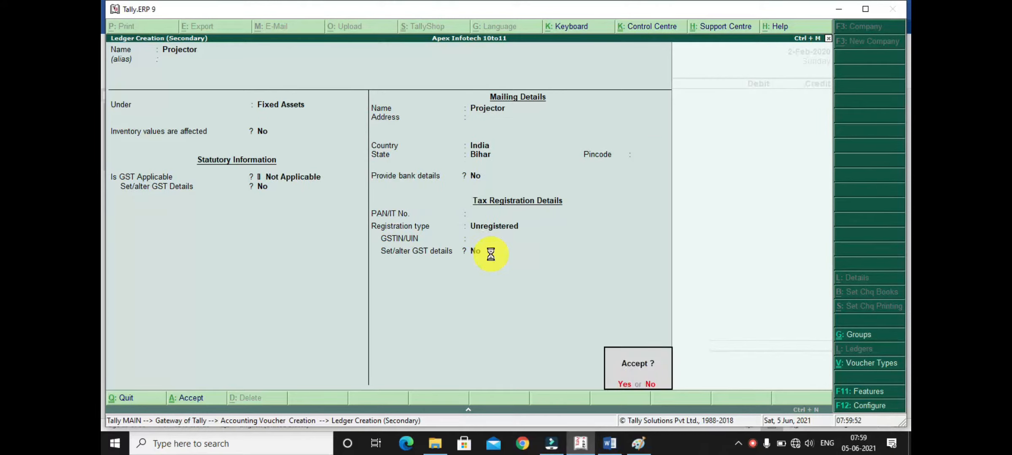
pyautogui.press('Return')
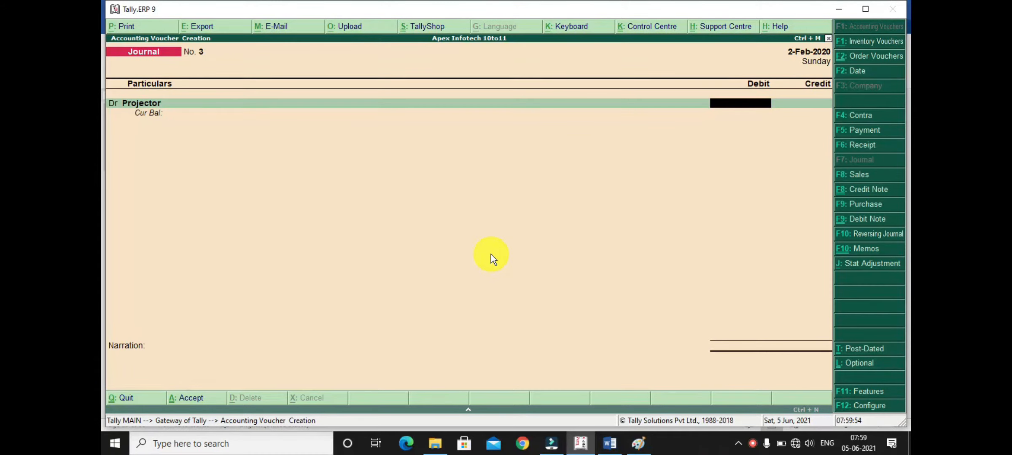
# - Debit the Projector ledger with 100000 in the journal voucher
pyautogui.write('7')
pyautogui.press('BackSpace')
pyautogui.write('100000')
pyautogui.press('Return')
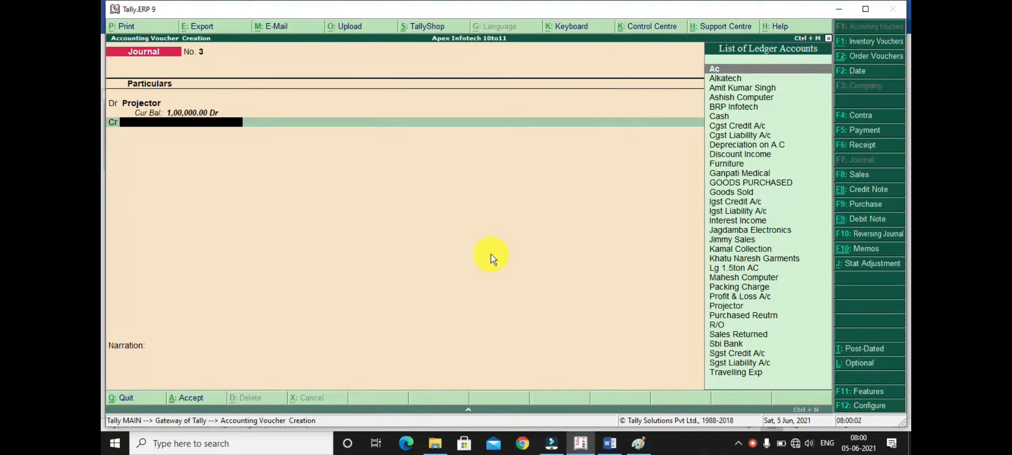
# - Credit Sbi Bank with 30000 and accept its bank allocation as a cheque without an instrument number
pyautogui.write('Sbi')
pyautogui.press('Return')
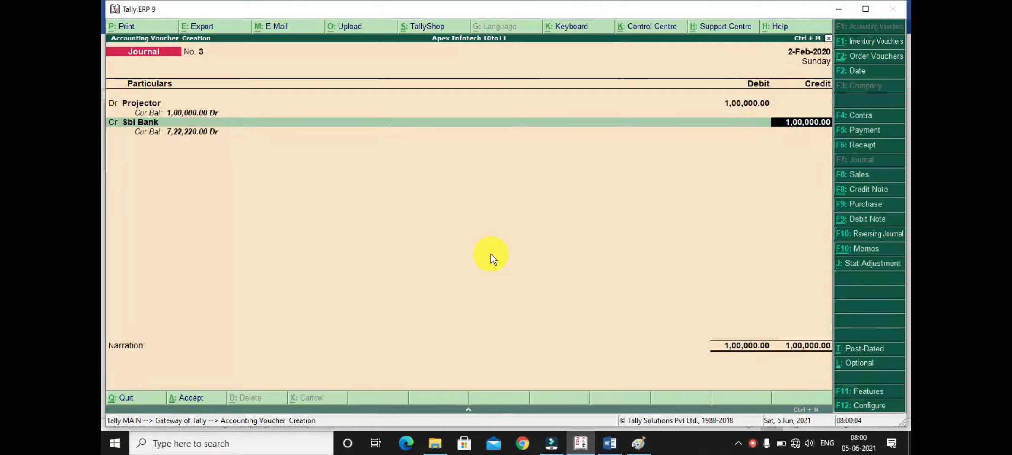
pyautogui.press('BackSpace')
pyautogui.write('30000')
pyautogui.press('Return')
pyautogui.press('Return')
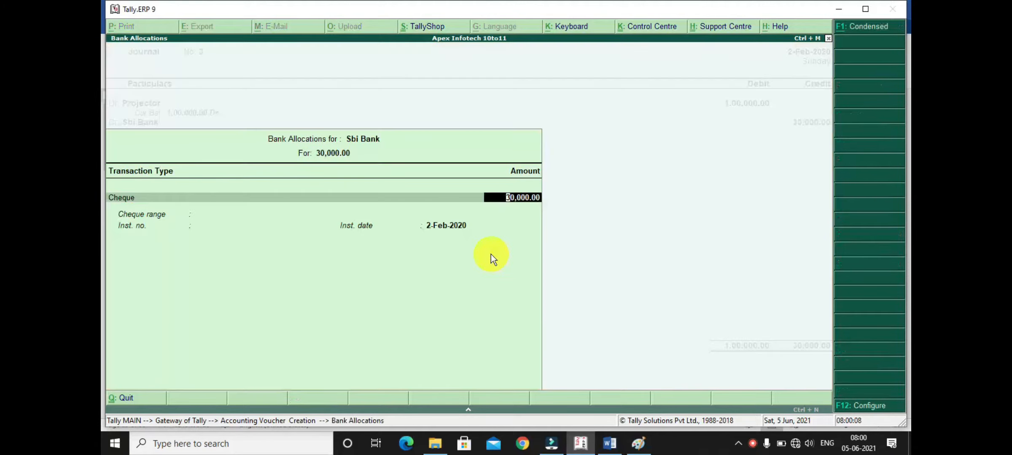
pyautogui.press('Return')
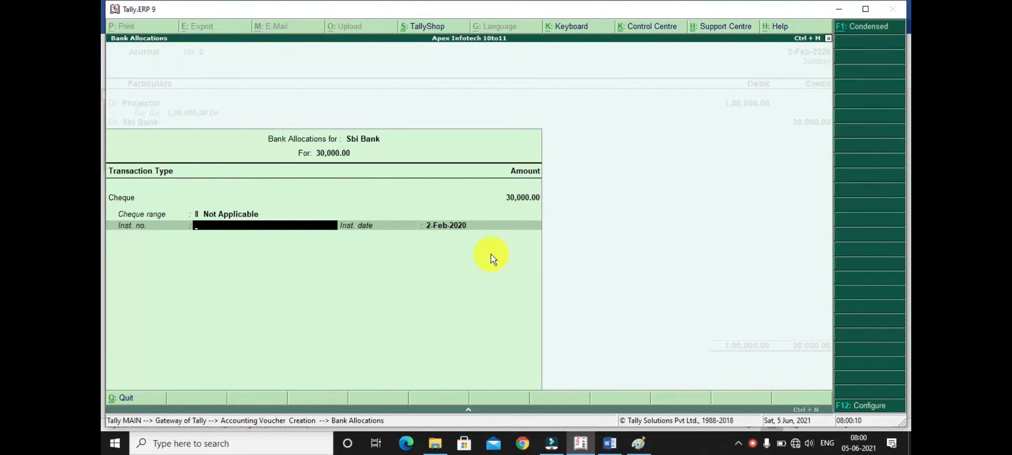
pyautogui.press('Return')
pyautogui.press('Return')
pyautogui.press('Return')
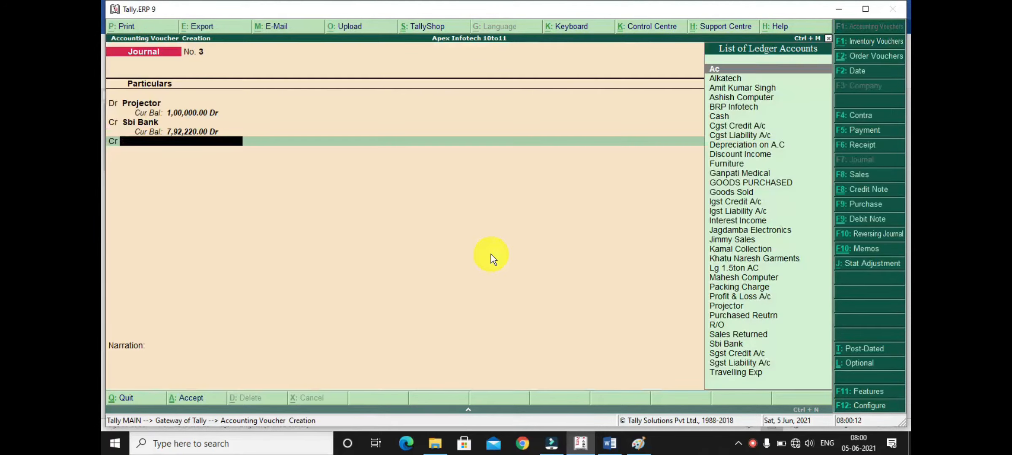
# - Credit Jimmy Sales with the remaining 70,000 as a new bill reference and save the journal voucher
pyautogui.write('Jimm')
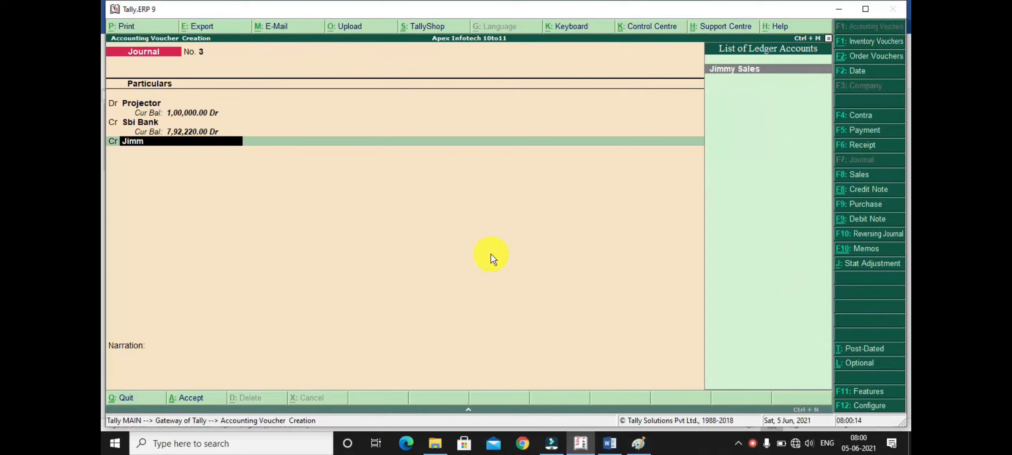
pyautogui.press('Return')
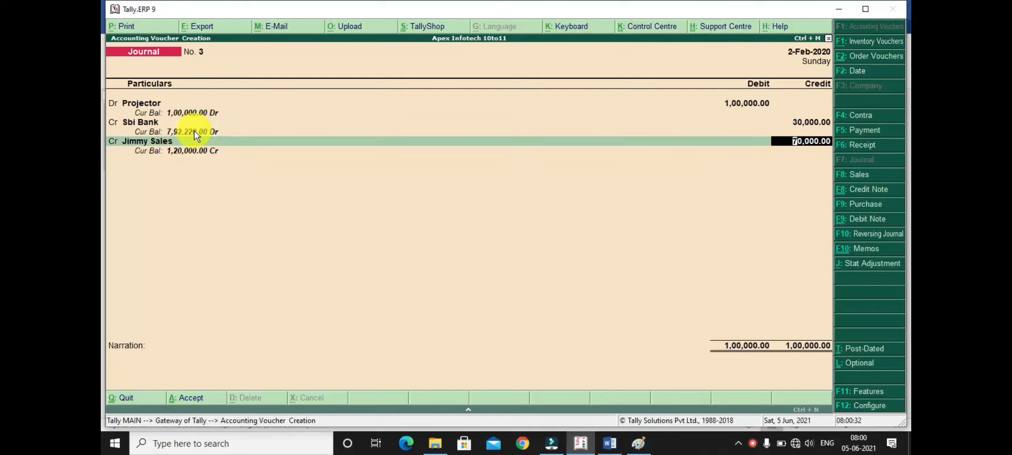
pyautogui.press('Return')
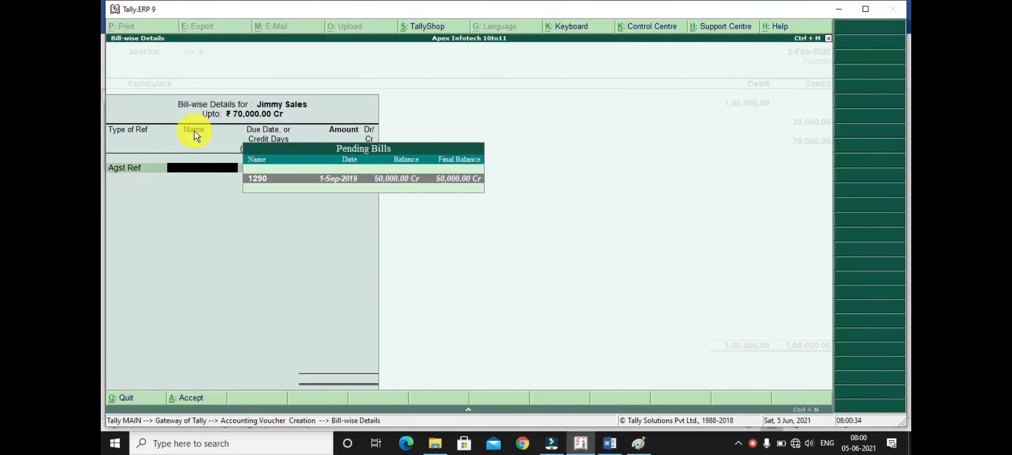
pyautogui.press('BackSpace')
pyautogui.press('Down')
pyautogui.press('Return')
pyautogui.press('Return')
pyautogui.press('Return')
pyautogui.press('Return')
pyautogui.press('Return')
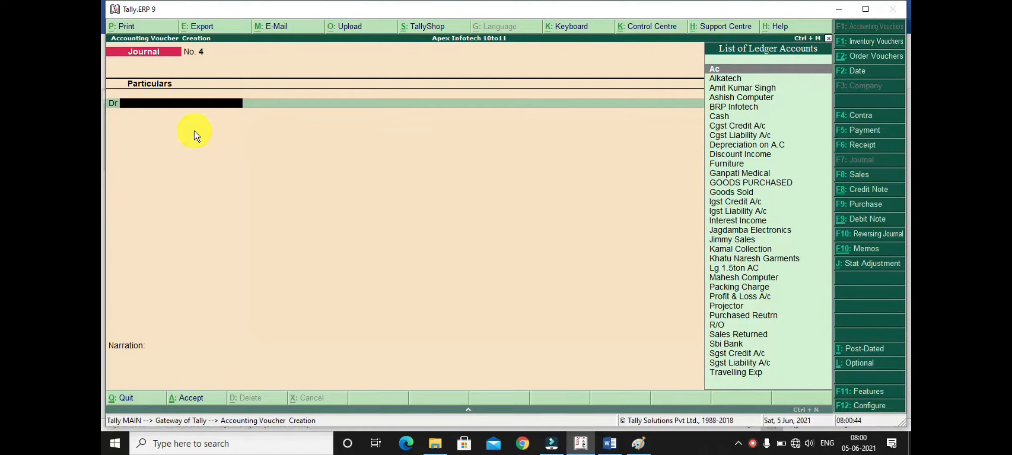
# - Start a Payment voucher, set its date to 1/3/20, and mark it as post-dated
pyautogui.press('F5')
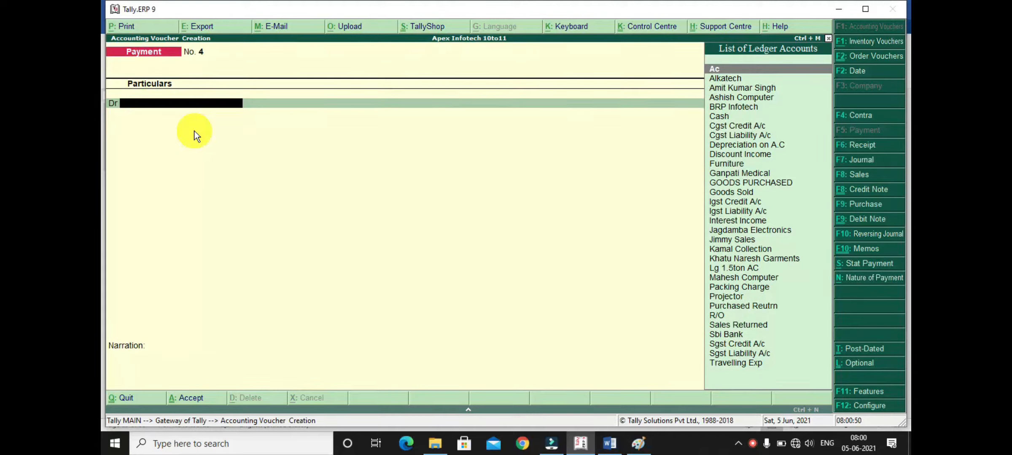
pyautogui.press('F2')
pyautogui.write('1')
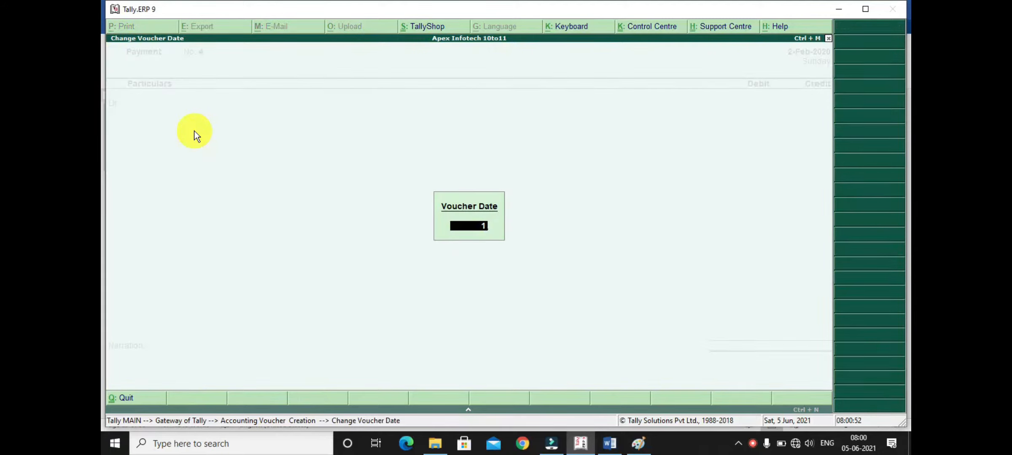
pyautogui.write('/3/20')
pyautogui.press('Return')
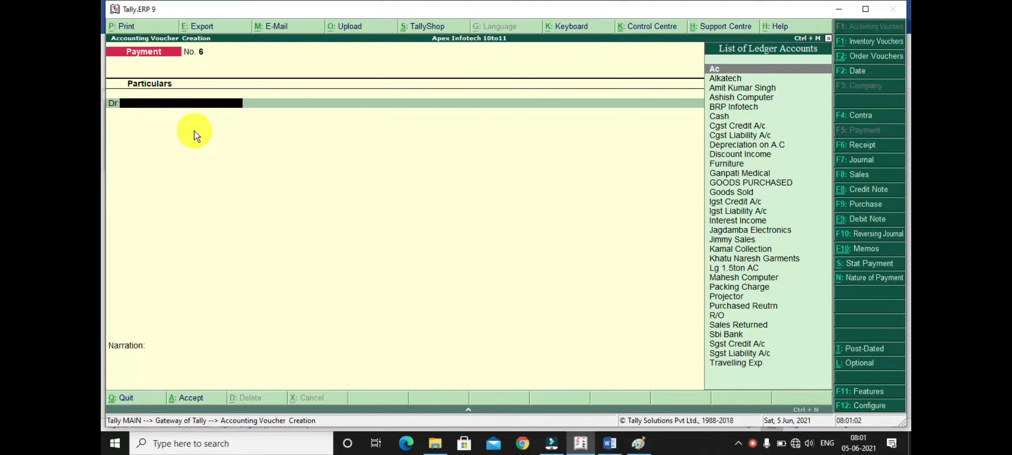
pyautogui.hotkey('ctrl', 't')
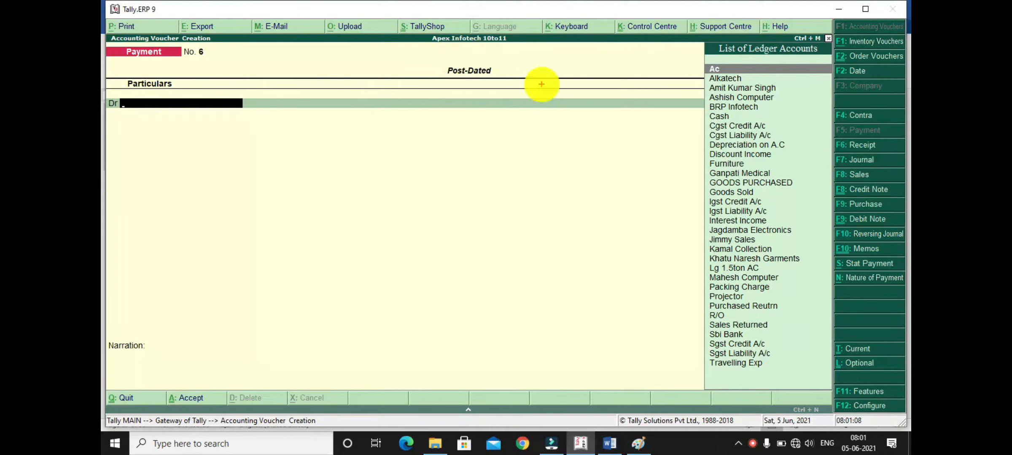
pyautogui.moveTo(437, 56); pyautogui.dragTo(504, 90)
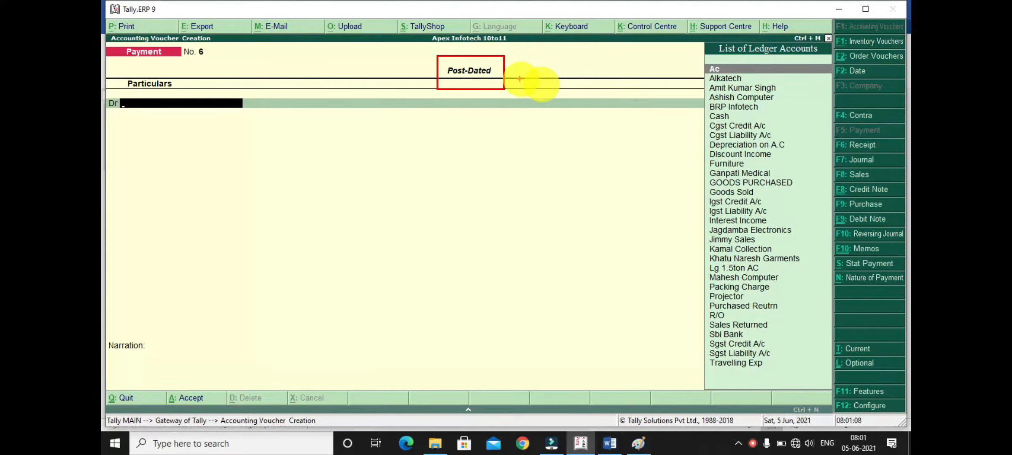
# - Debit Jimmy Sales with 35000 in the post-dated payment voucher, adjusting it against pending bill 3
pyautogui.press('Escape')
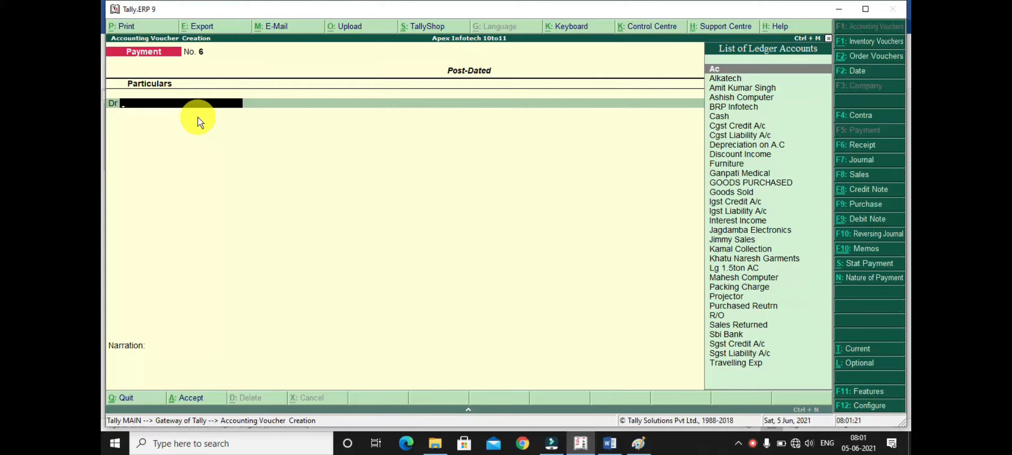
pyautogui.write('jim')
pyautogui.press('Return')
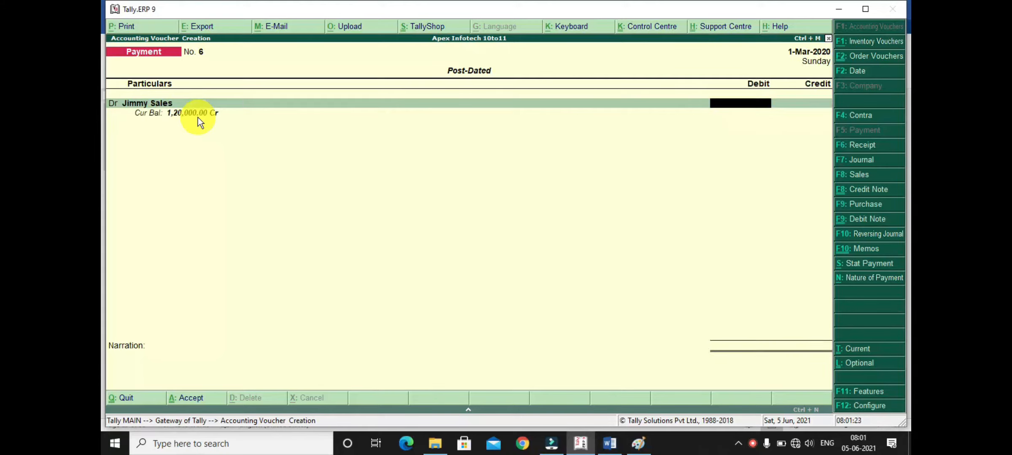
pyautogui.write('35000')
pyautogui.press('Return')
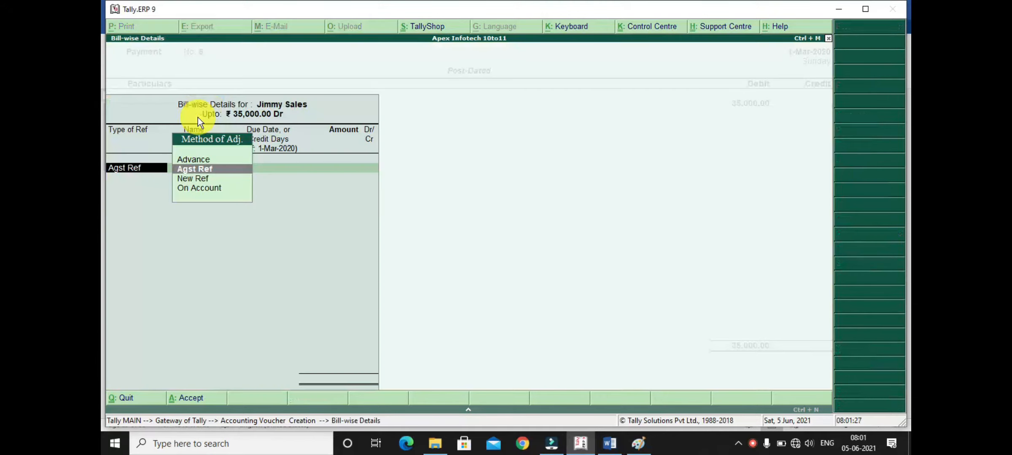
pyautogui.press('Return')
pyautogui.press('Down')
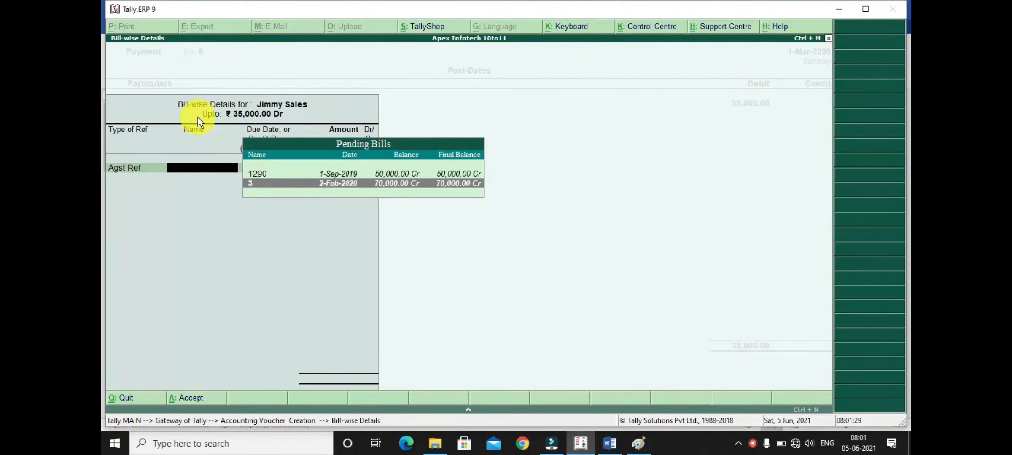
pyautogui.press('Return')
pyautogui.press('Return')
pyautogui.press('Return')
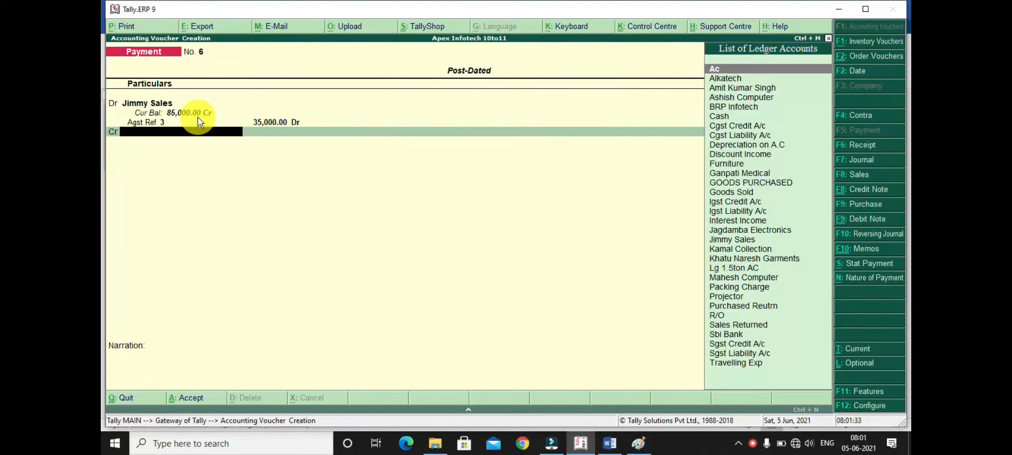
# - Credit Sbi Bank with 35,000 as a cheque without an instrument number, setting the PDC issue date to 2/2/20
pyautogui.write('Sbi')
pyautogui.press('Return')
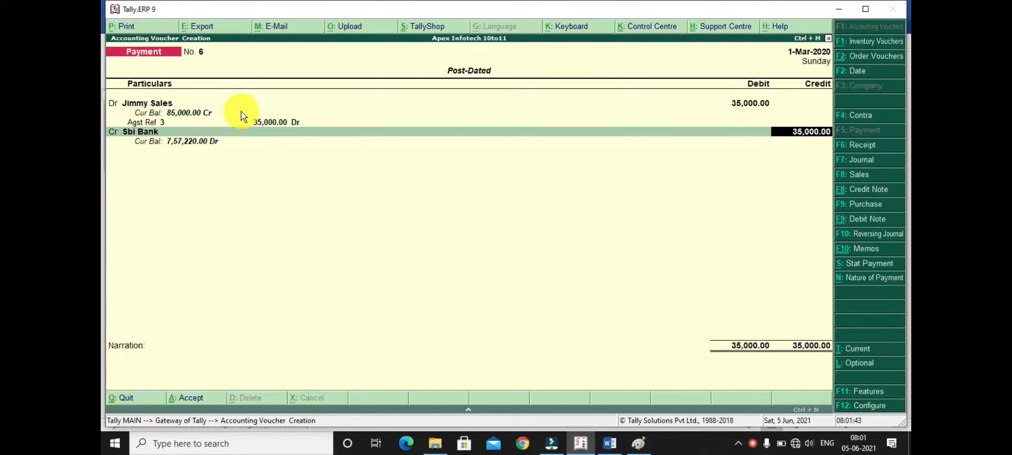
pyautogui.press('Return')
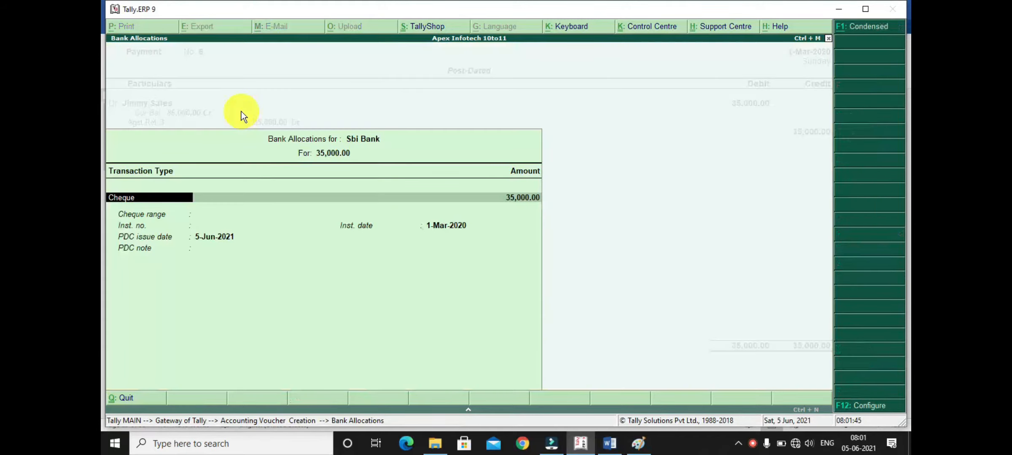
pyautogui.press('Return')
pyautogui.press('Return')
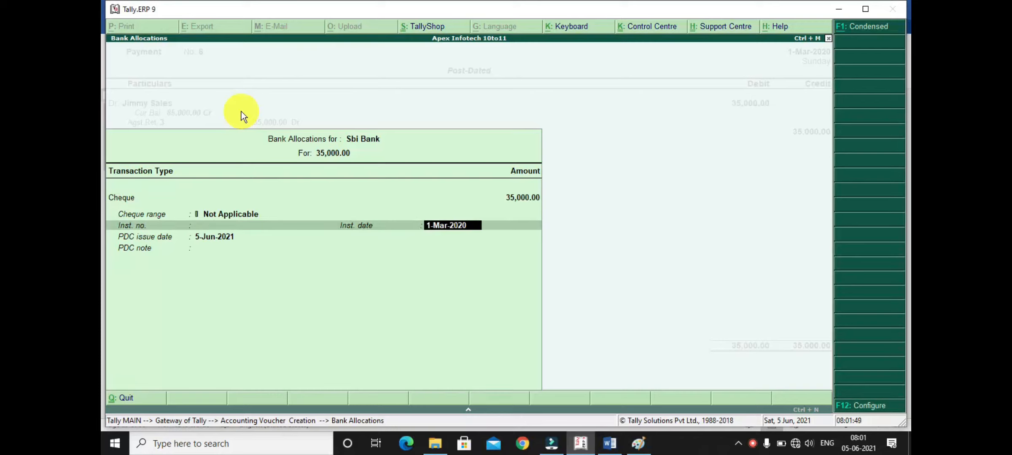
pyautogui.press('Return')
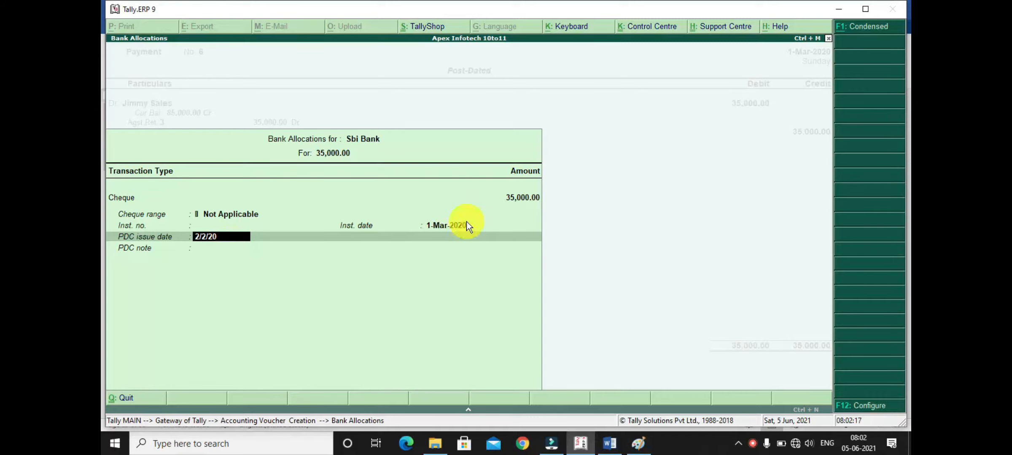
pyautogui.press('Return')
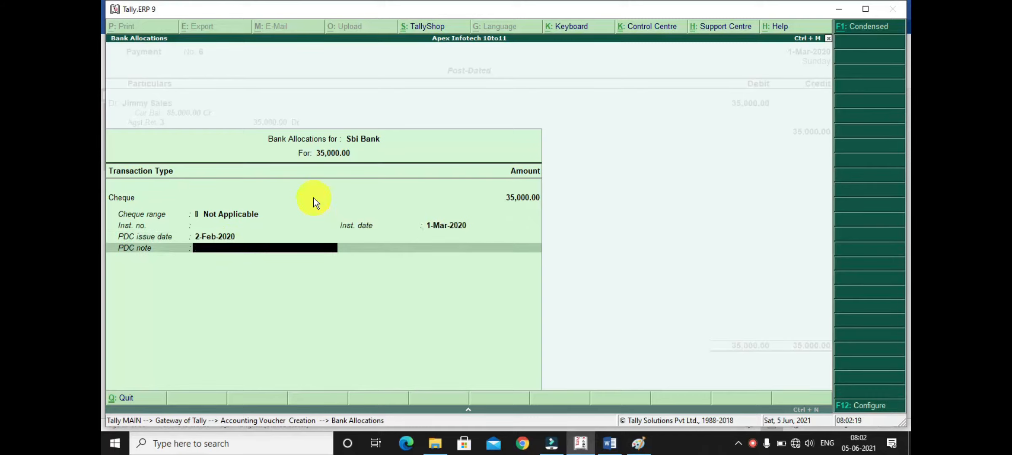
pyautogui.press('Return')
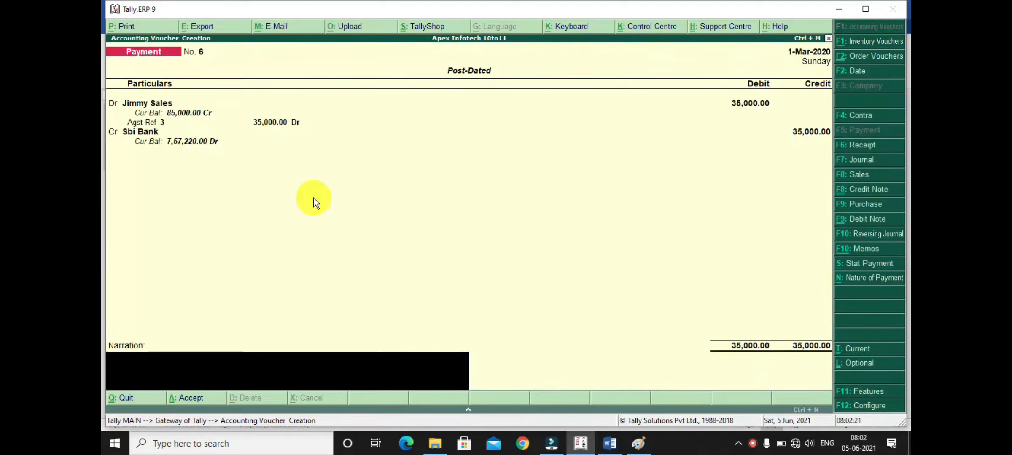
# - Enter the narration "cheque no-238405", taking the number from the question in the Word notes, and save the payment voucher
pyautogui.write('cheque no-')
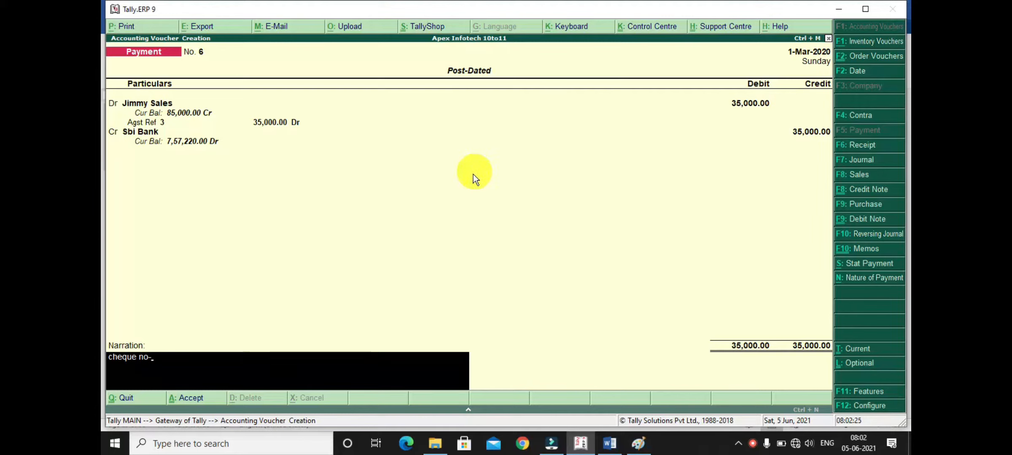
pyautogui.click(609, 447)
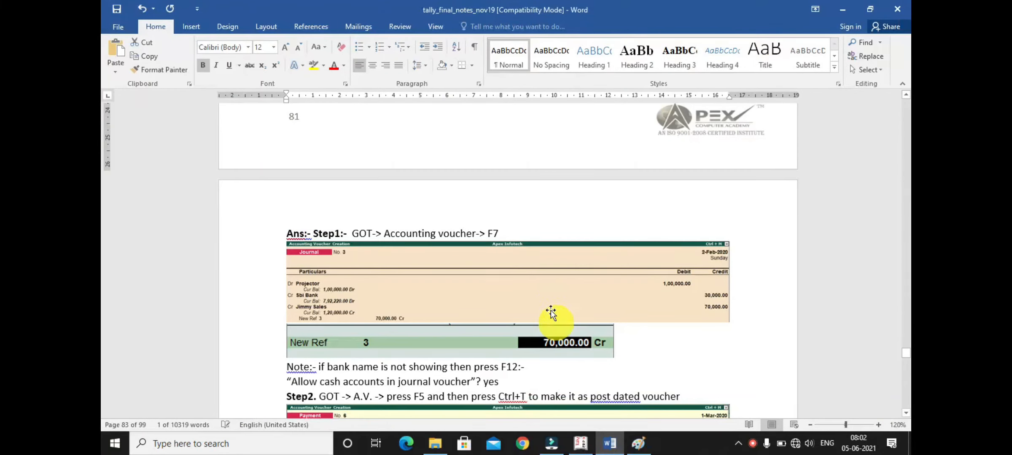
pyautogui.scroll(5, 548, 316)
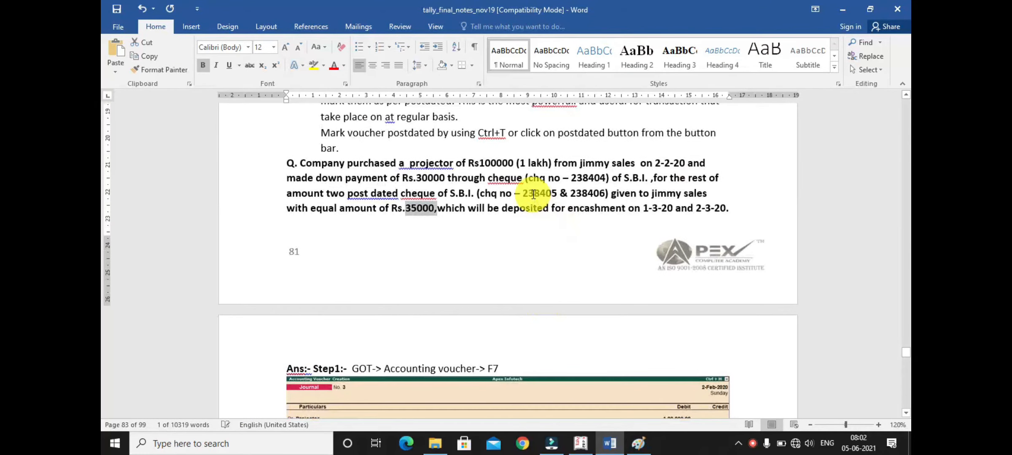
pyautogui.click(580, 442)
pyautogui.write('238405')
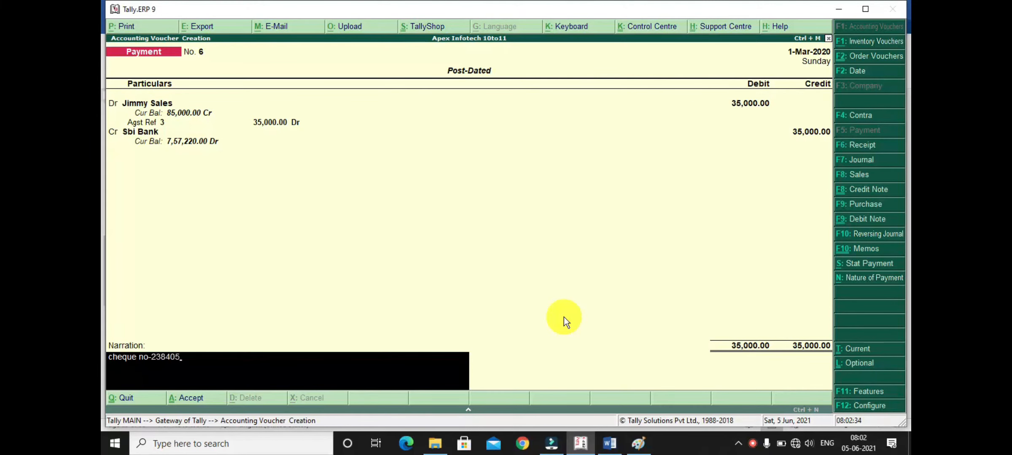
pyautogui.press('Return')
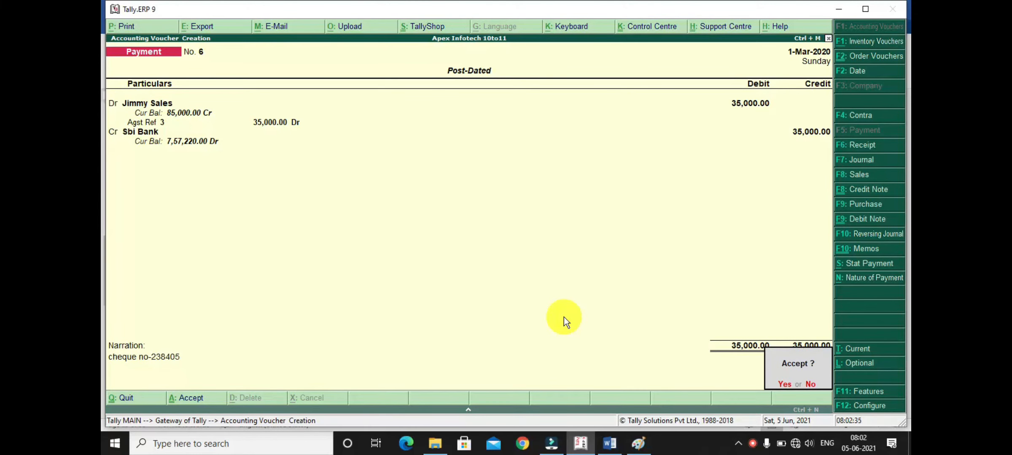
pyautogui.press('Return')
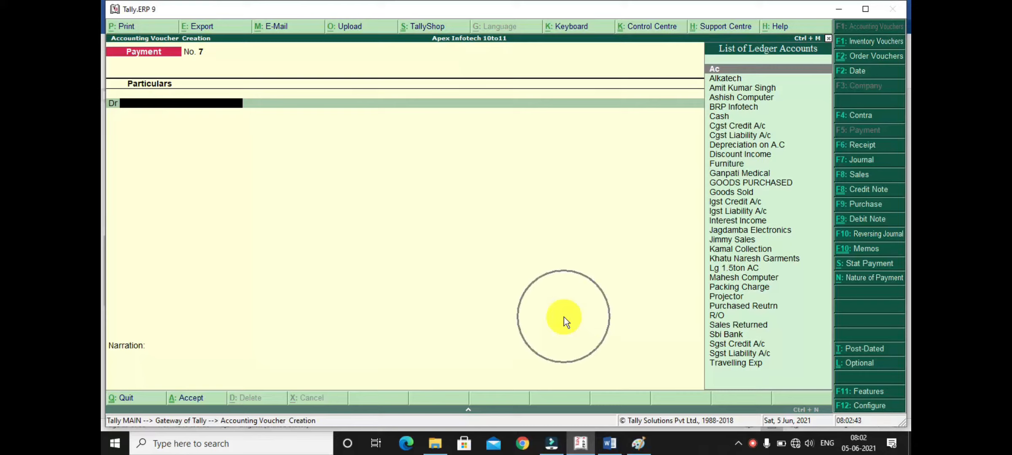
# - Mark the new payment voucher as post-dated, choose Jimmy Sales as the debit ledger, and set the date to 2-Mar-2020
pyautogui.hotkey('ctrl', 't')
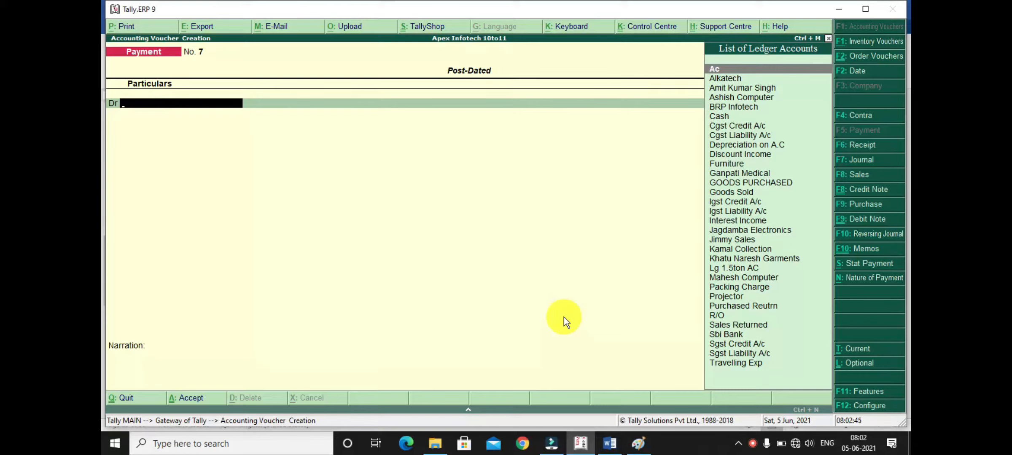
pyautogui.write('jimmy')
pyautogui.press('Return')
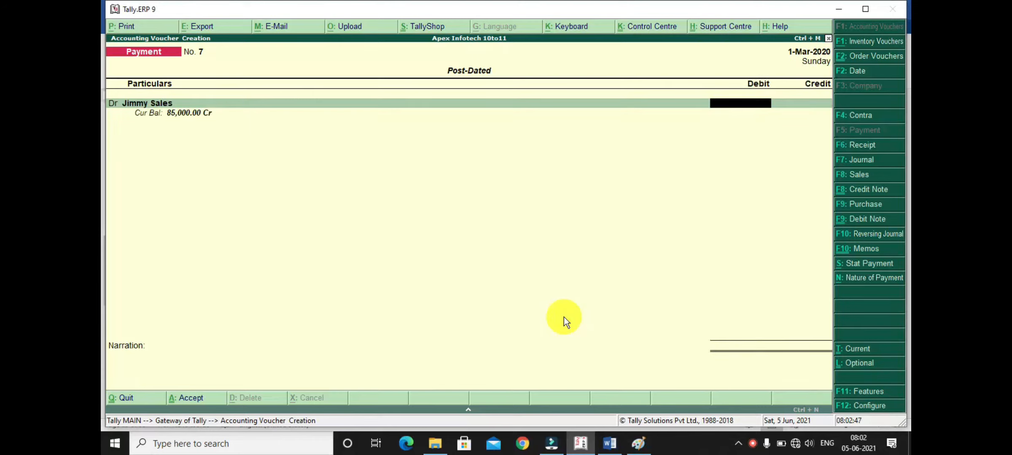
pyautogui.press('F2')
pyautogui.press('Return')
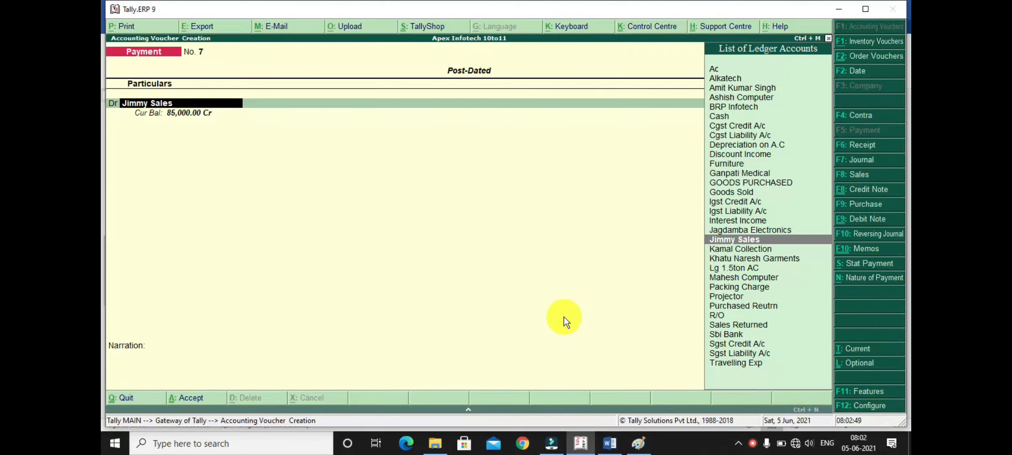
pyautogui.press('Return')
# - Set the Jimmy Sales debit to 35000 and adjust it against the remaining balance of bill 3
pyautogui.write('35000')
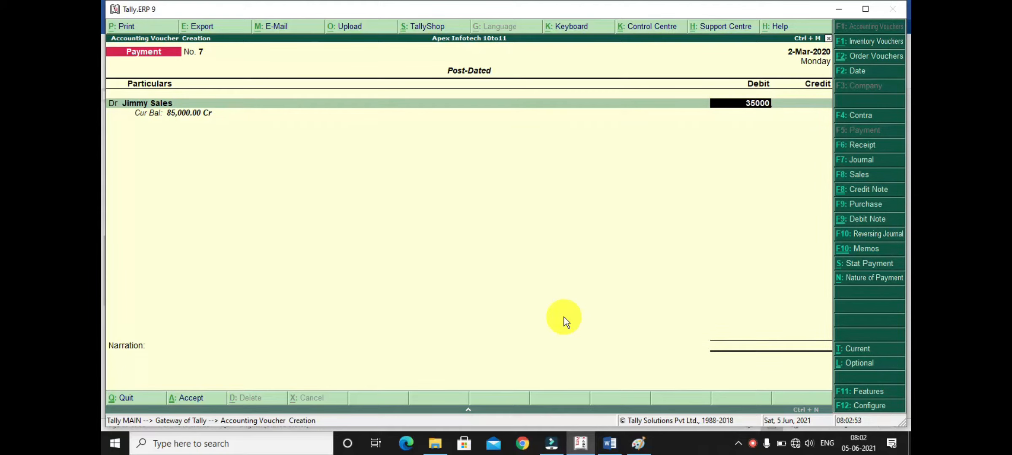
pyautogui.press('Return')
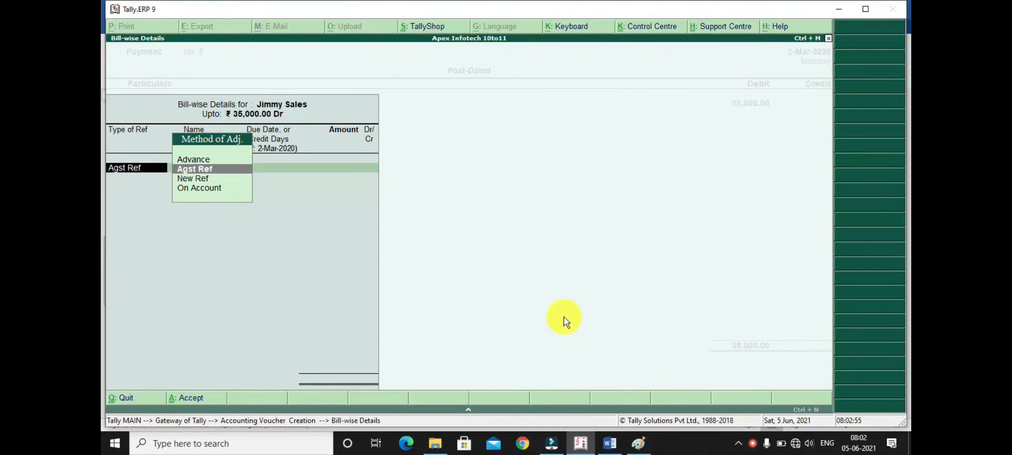
pyautogui.press('Down')
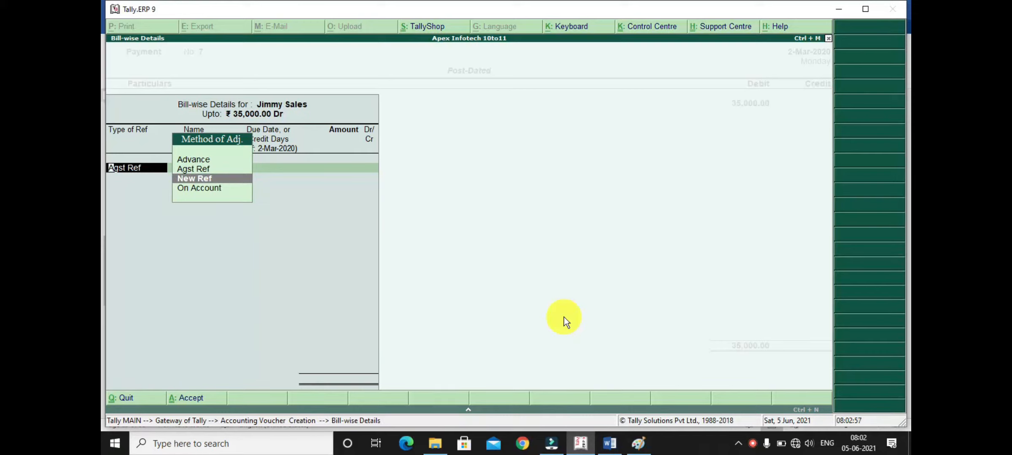
pyautogui.press('Up')
pyautogui.press('Return')
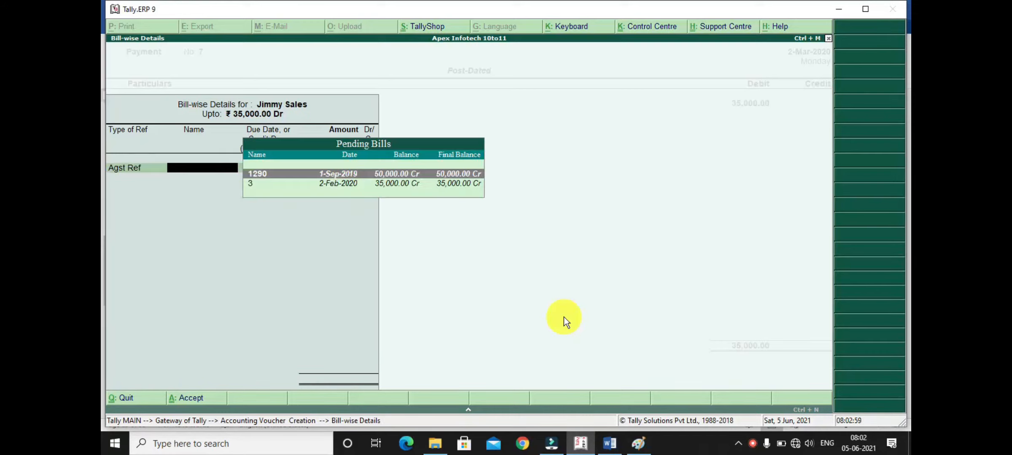
pyautogui.press('Down')
pyautogui.press('Return')
pyautogui.press('Return')
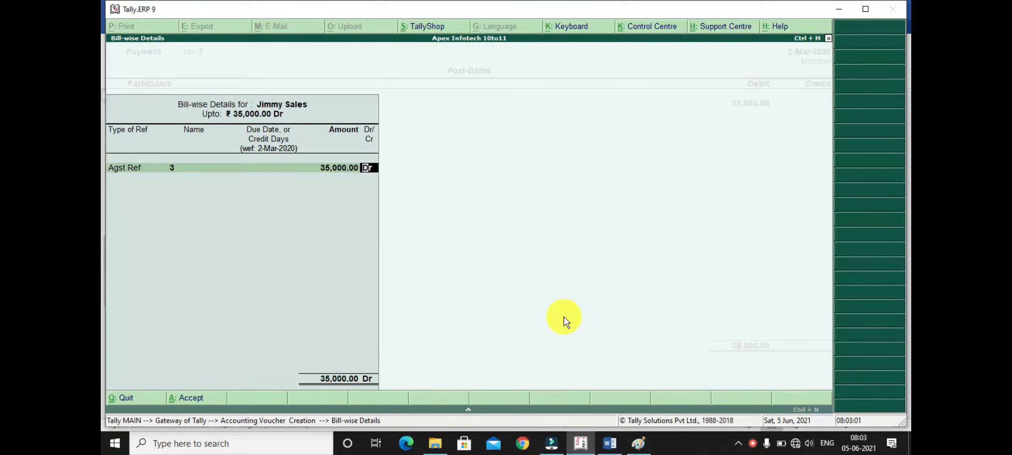
pyautogui.press('Return')
# - Credit Sbi Bank with 35,000 by cheque, leaving the instrument number empty and setting the PDC issue date to 2/2/20
pyautogui.press('Return')
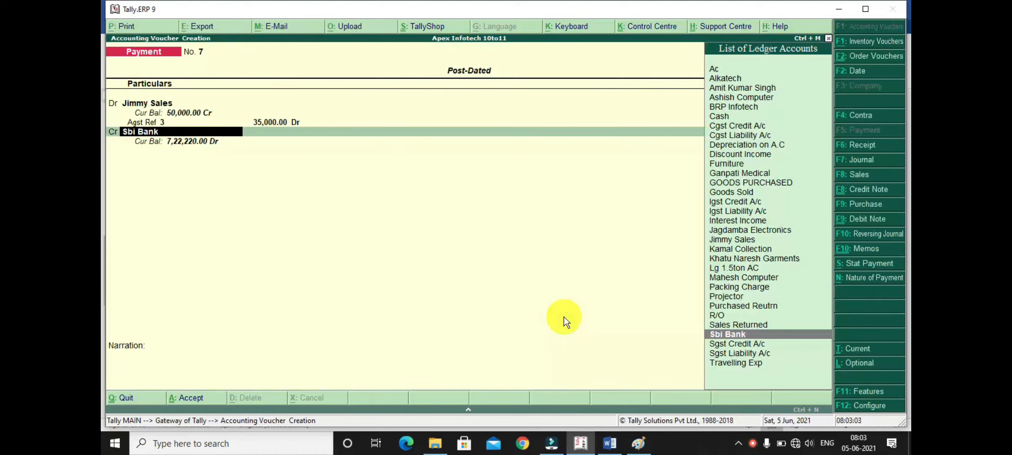
pyautogui.press('Return')
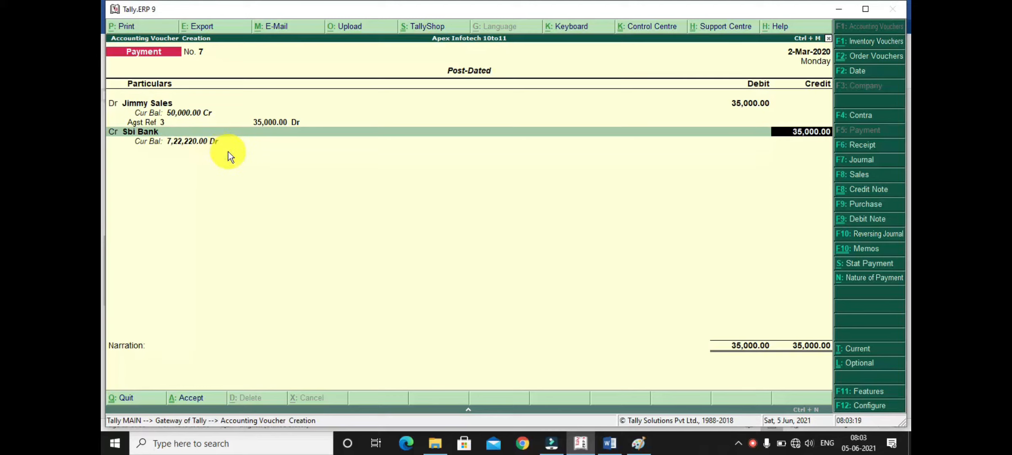
pyautogui.press('Return')
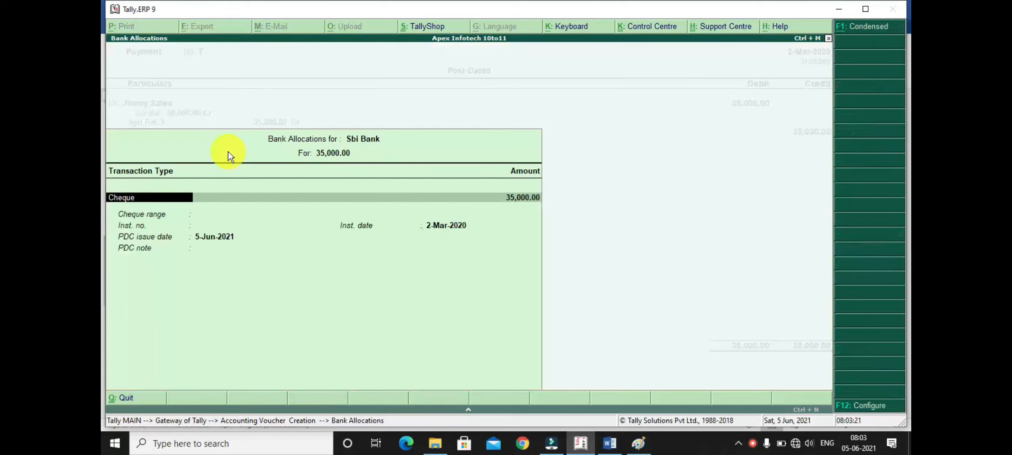
pyautogui.press('Return')
pyautogui.press('Return')
pyautogui.press('Return')
pyautogui.press('Return')
pyautogui.write('2/')
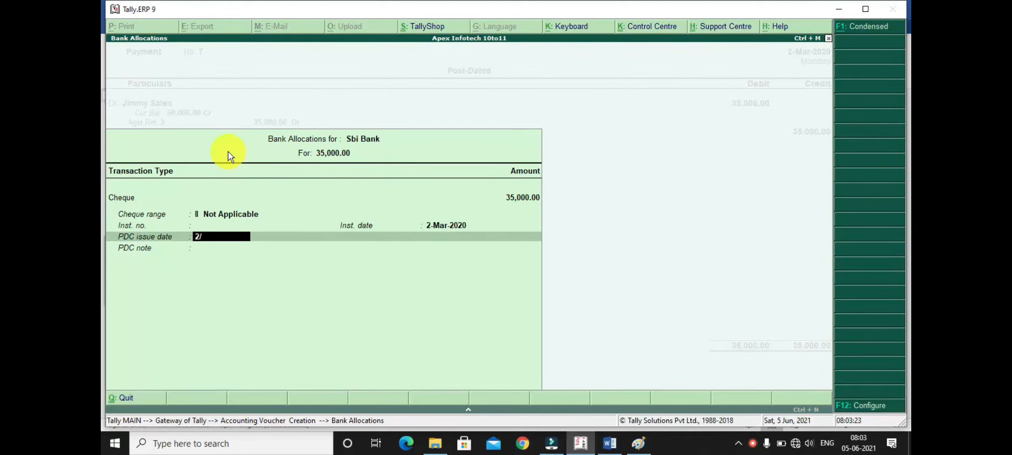
pyautogui.write('2/20')
pyautogui.press('BackSpace')
pyautogui.write('0')
pyautogui.press('Return')
pyautogui.press('Return')
pyautogui.press('Return')
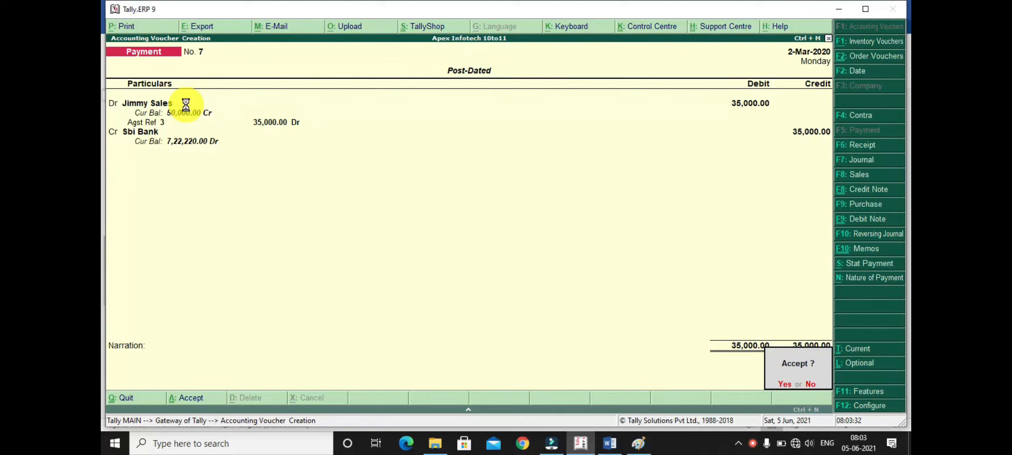
# - Save the second post-dated payment voucher without a narration and return to the Gateway of Tally
pyautogui.press('Escape')
pyautogui.press('Return')
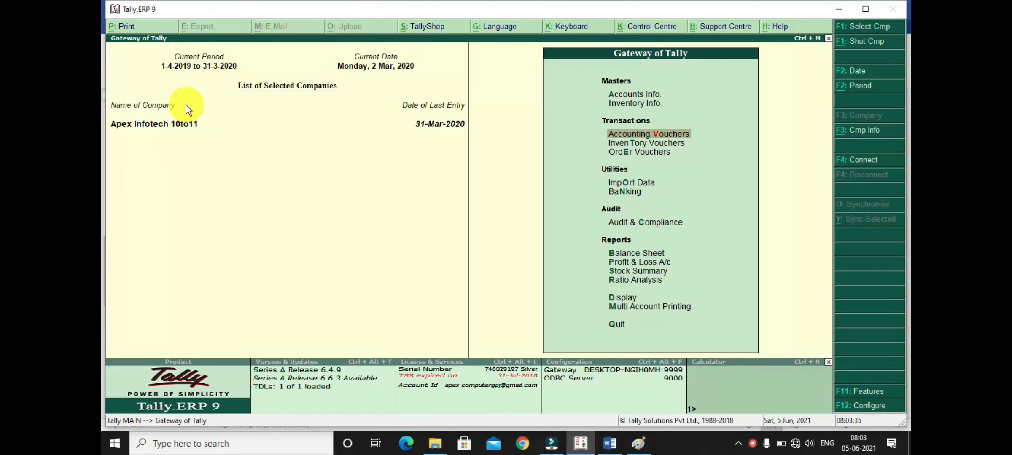
# - Examine the Bank Accounts balance under Current Assets in the detailed balance sheet, then return to the Gateway of Tally
pyautogui.press('b')
pyautogui.hotkey('alt', 'F1')
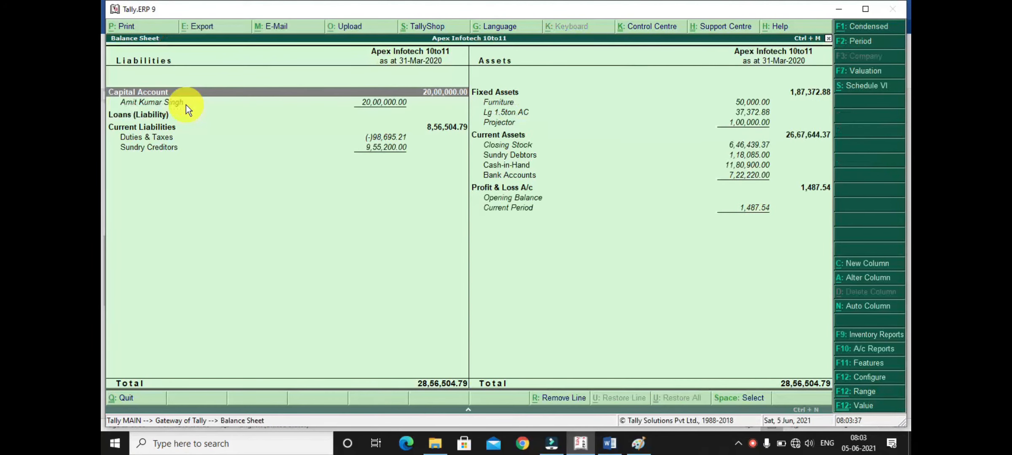
pyautogui.press('Right')
pyautogui.press('Down')
pyautogui.press('Down')
pyautogui.press('Down')
pyautogui.press('Down')
pyautogui.press('Down')
pyautogui.press('Down')
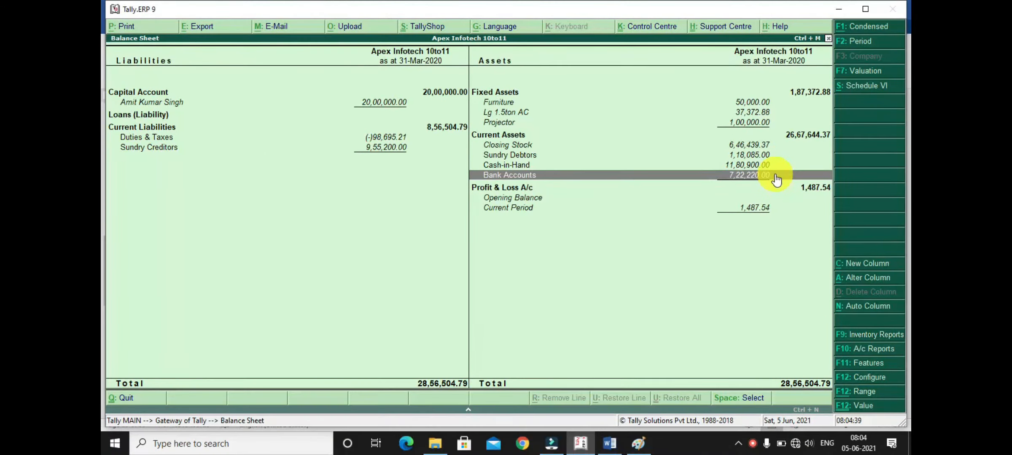
pyautogui.press('Escape')
pyautogui.press('Escape')
pyautogui.press('n')
# - Open the Day Book to examine the recorded vouchers
pyautogui.press('d')
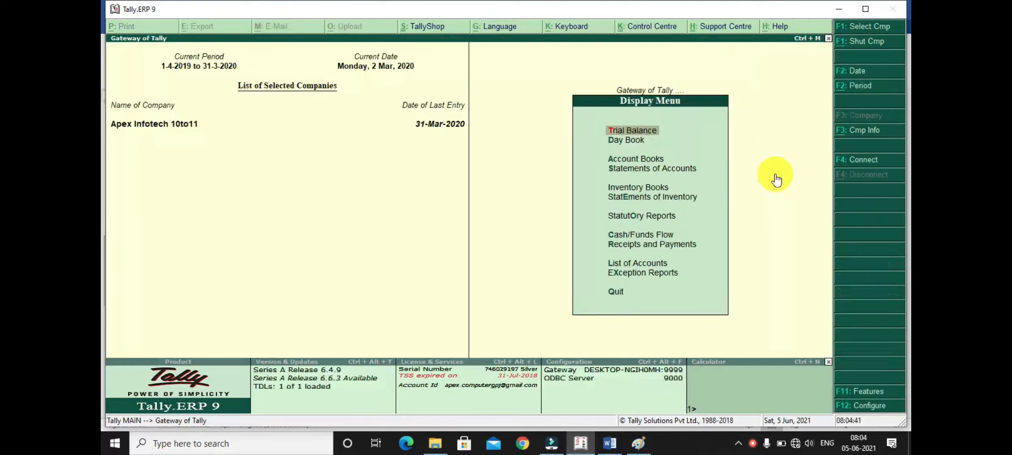
pyautogui.press('d')
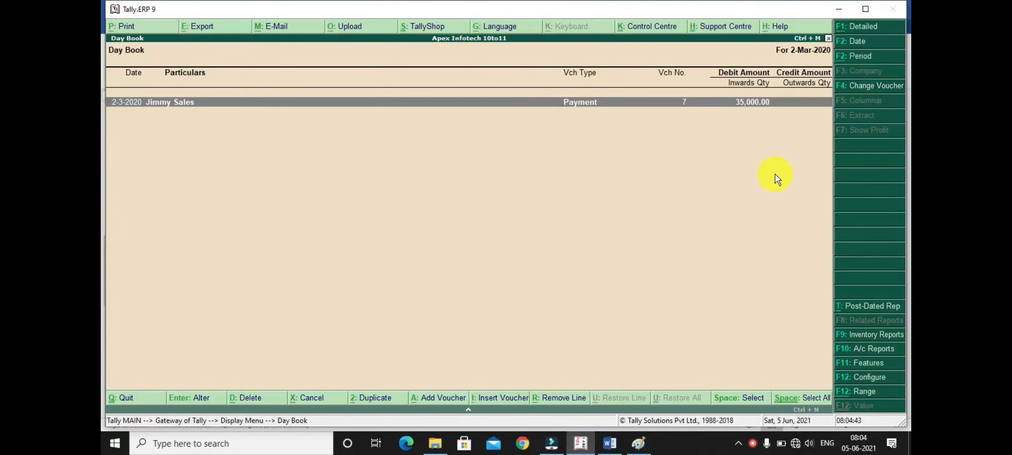
# - Change the Day Book date to 31/3/2020 to examine that day's vouchers, then return to the Gateway of Tally
pyautogui.press('F2')
pyautogui.write('31/3/2')
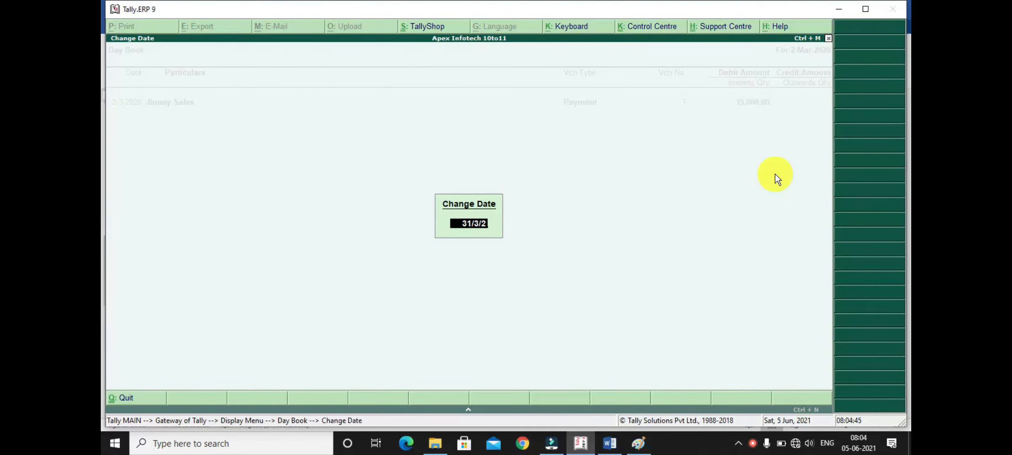
pyautogui.write('020')
pyautogui.press('Return')
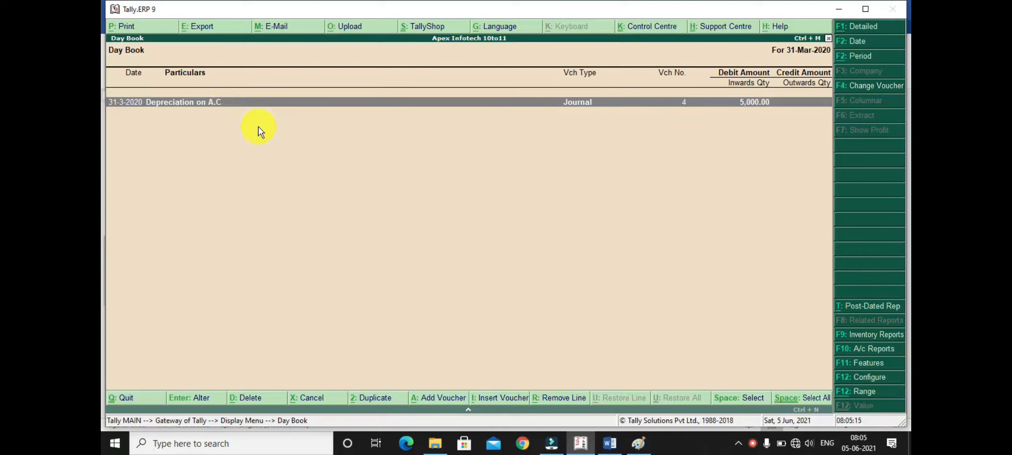
pyautogui.press('Escape')
pyautogui.press('Escape')
pyautogui.press('Escape')
pyautogui.press('Escape')
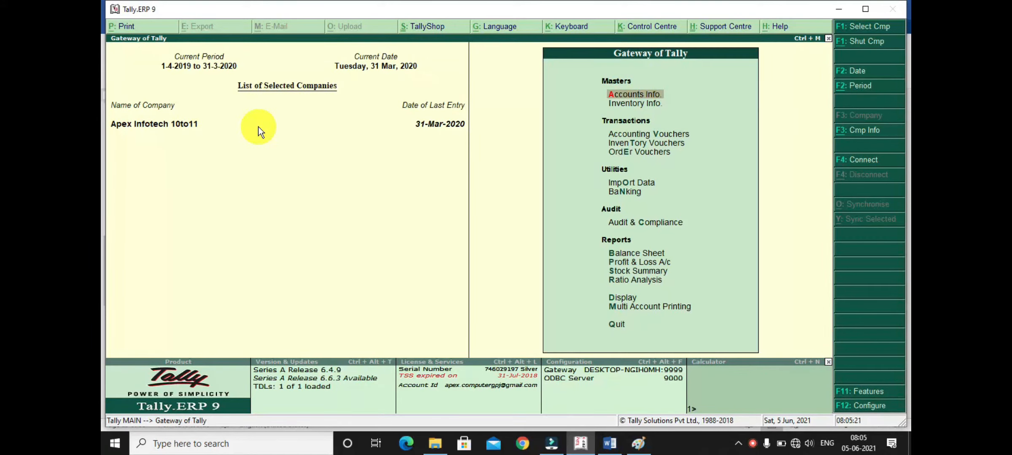
pyautogui.hotkey('alt', 'F3')
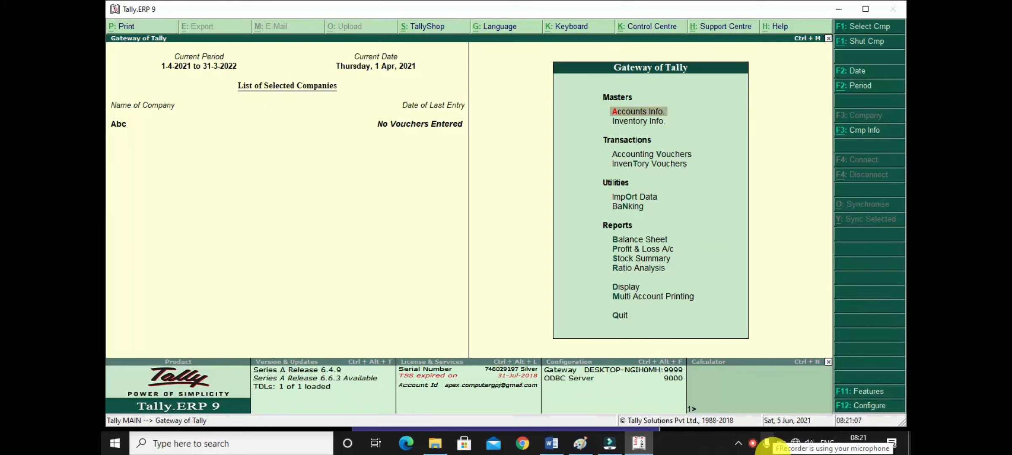
# - Examine the detailed balance sheet of company Abc, including its Bank Accounts balance, then return to the Gateway of Tally
pyautogui.click(632, 157)
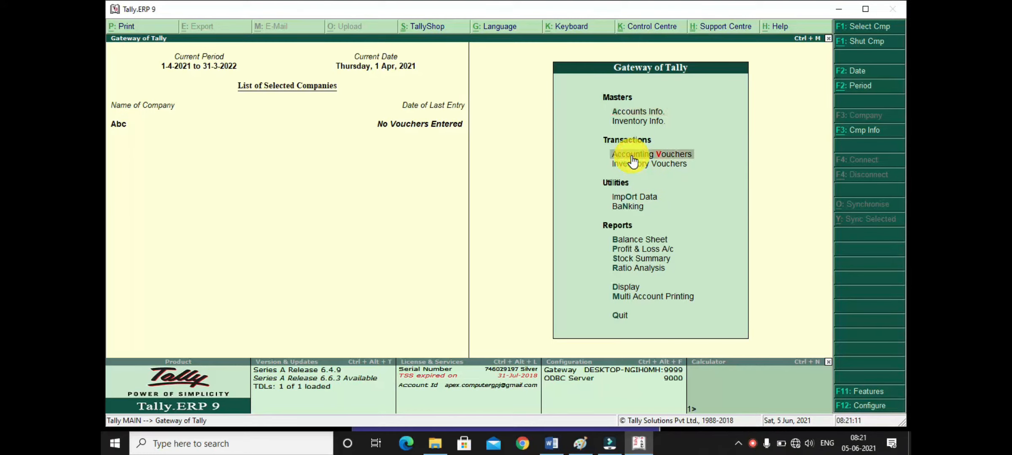
pyautogui.press('b')
pyautogui.hotkey('alt', 'F1')
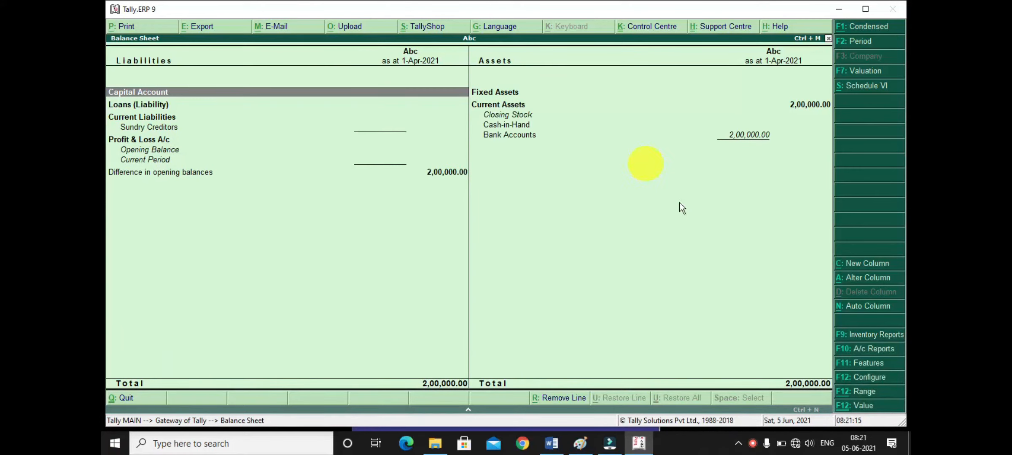
pyautogui.press('Escape')
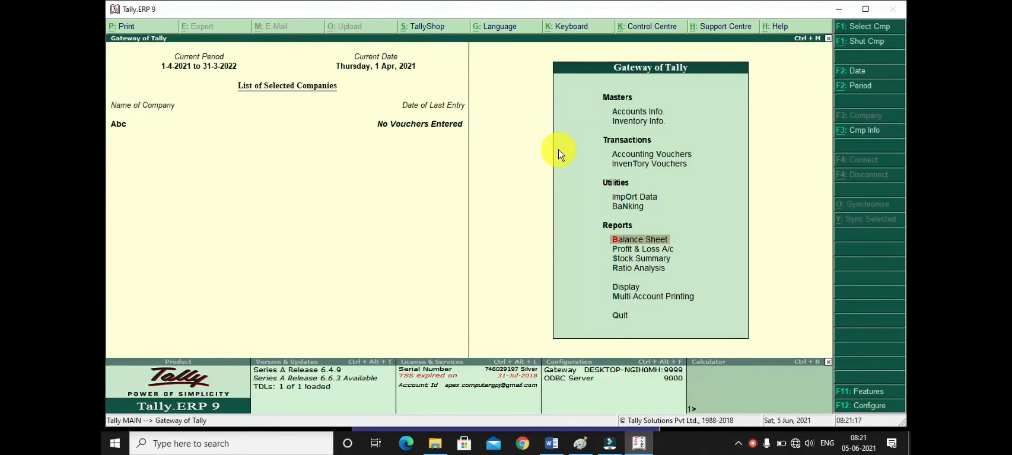
# - Start a journal voucher in company Abc and debit the Projector ledger with 1,00,000
pyautogui.press('Up')
pyautogui.press('Up')
pyautogui.press('Up')
pyautogui.press('Up')
pyautogui.press('Return')
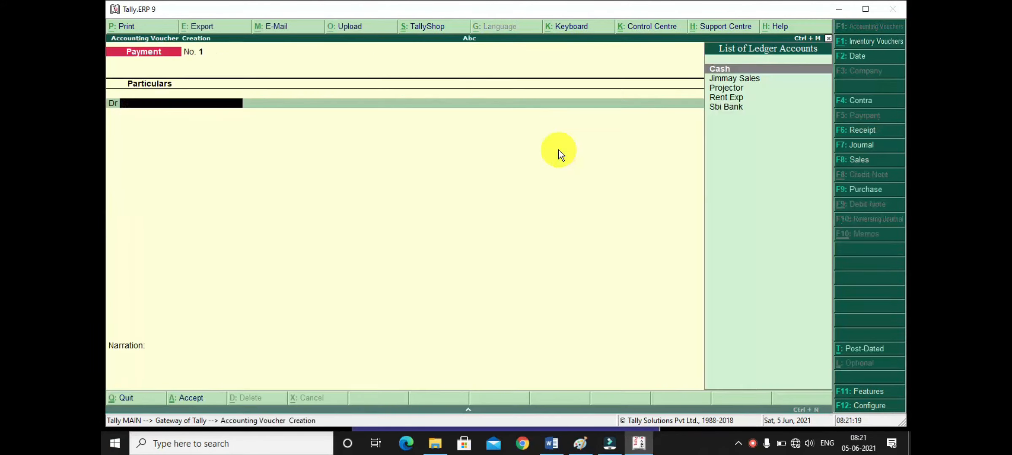
pyautogui.press('F7')
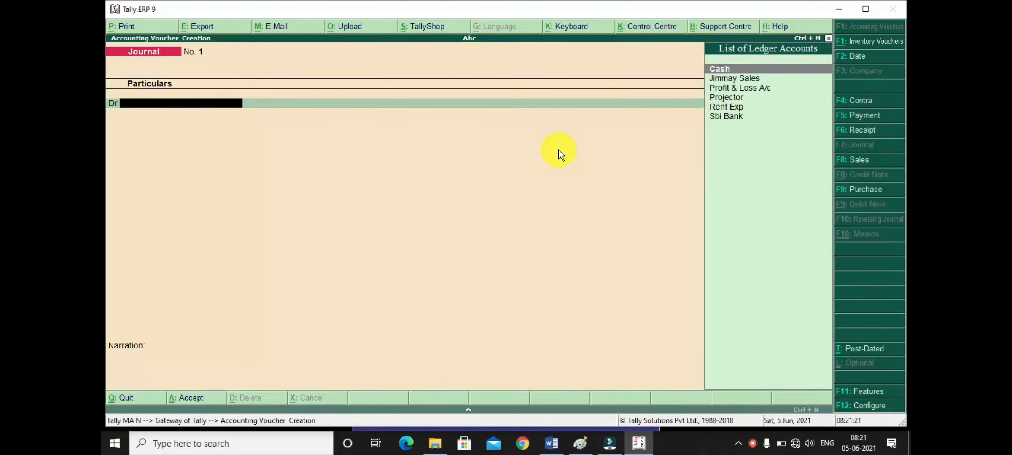
pyautogui.write('Pro')
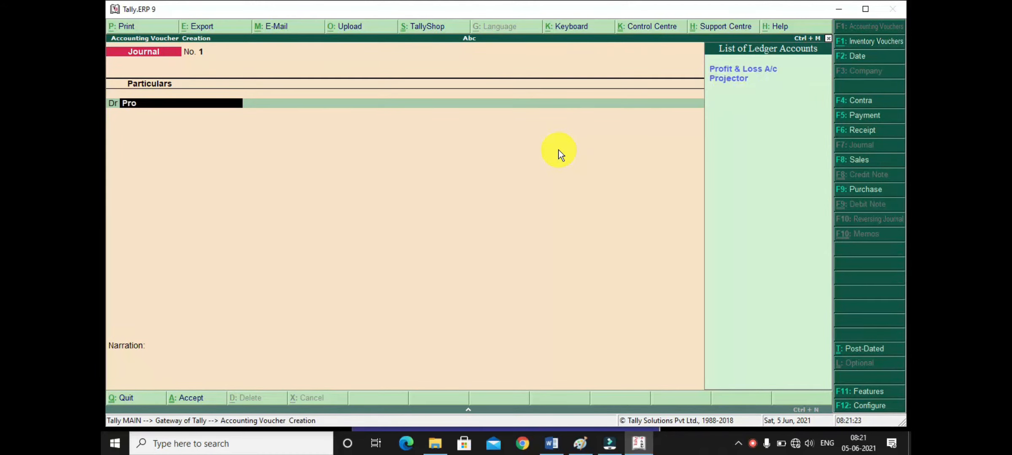
pyautogui.press('Down')
pyautogui.press('Return')
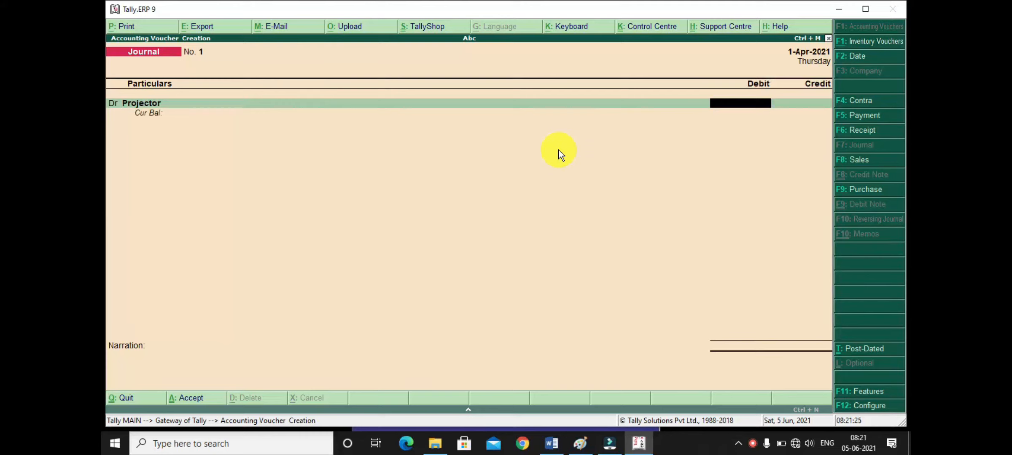
pyautogui.write('100000')
pyautogui.press('Return')
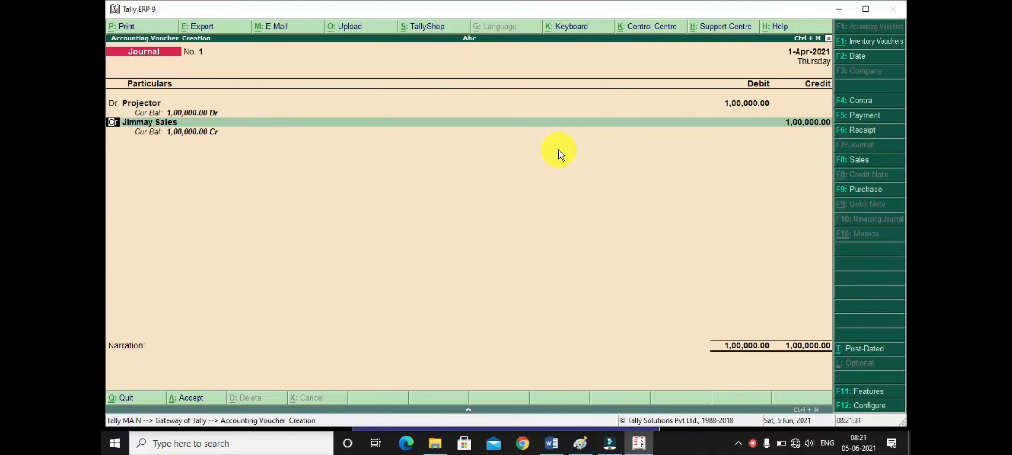
# - Replace the journal's credit ledger with Sbi Bank for 30,000, allocated by cheque without an instrument number
pyautogui.press('Return')
pyautogui.write('Sb')
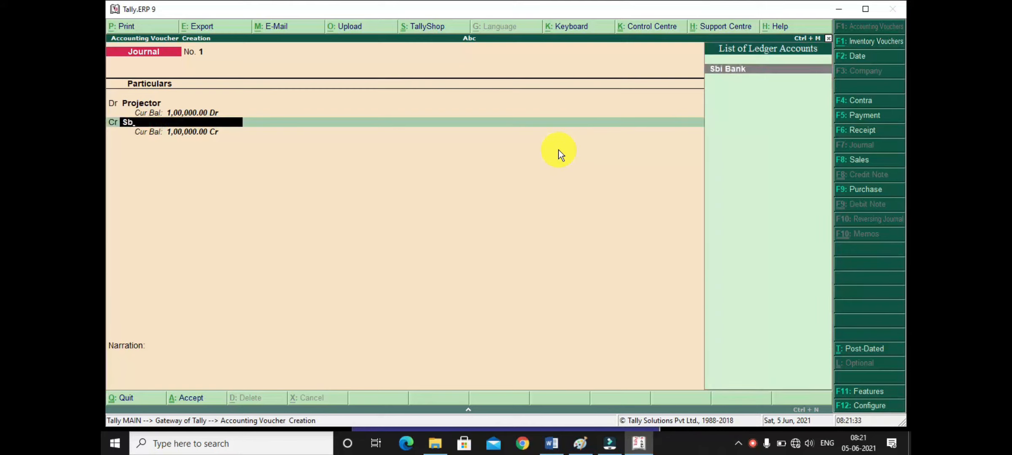
pyautogui.press('Return')
pyautogui.write('30000')
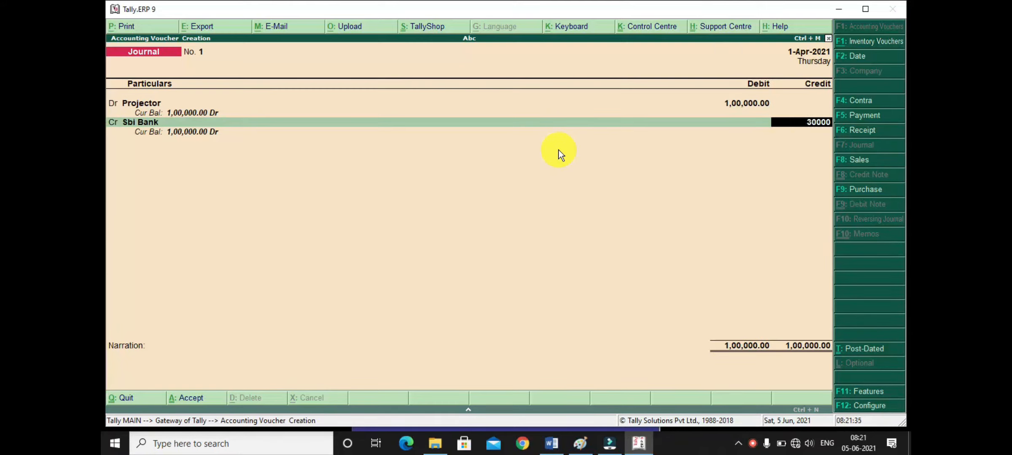
pyautogui.press('Return')
pyautogui.press('Return')
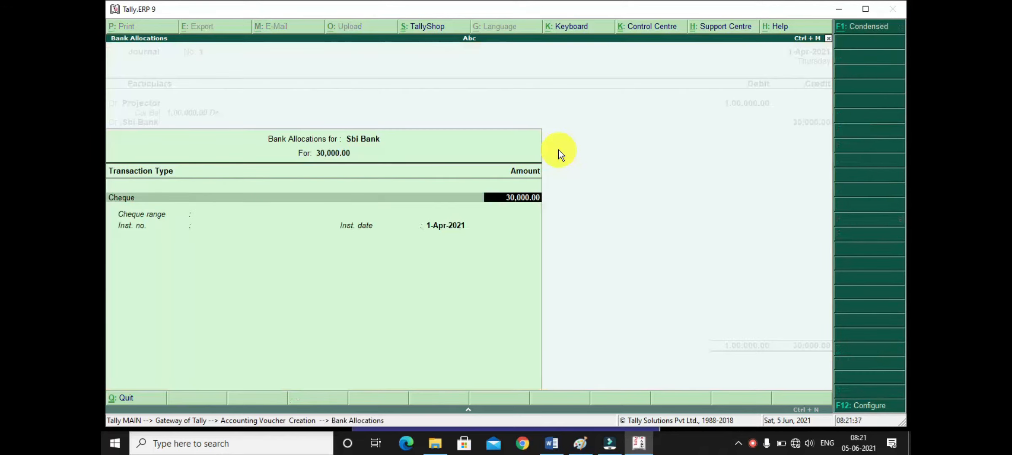
pyautogui.press('Return')
pyautogui.press('Return')
pyautogui.press('Return')
pyautogui.press('Return')
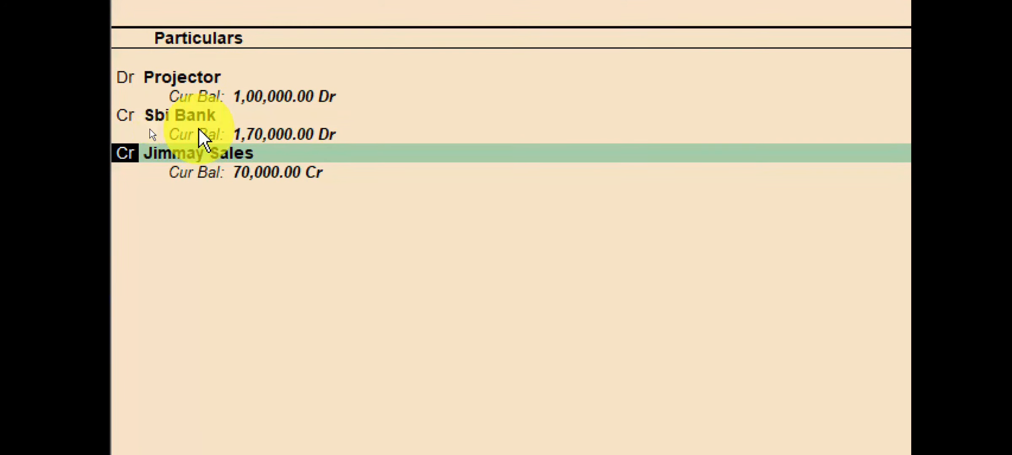
pyautogui.hotkey('ctrl', '4')
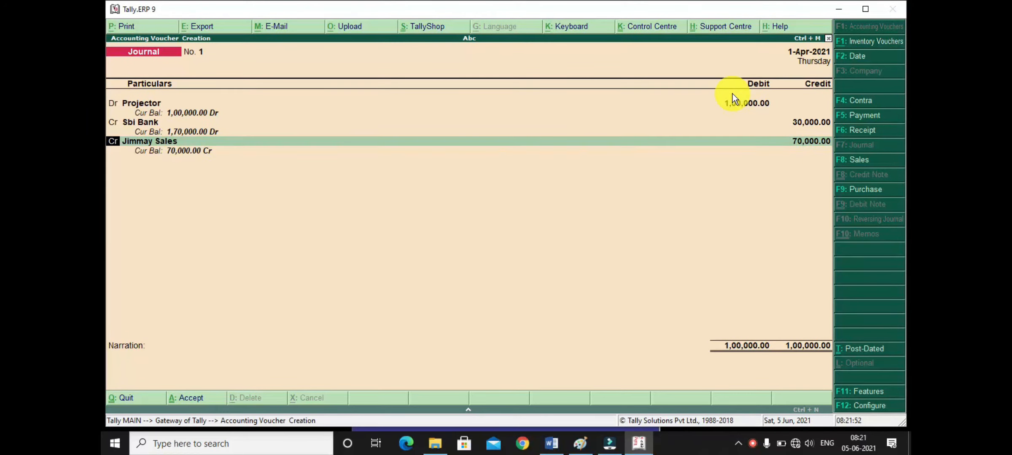
# - Credit Jimmay Sales with the remaining 70,000 as a New Ref bill named 1
pyautogui.press('Return')
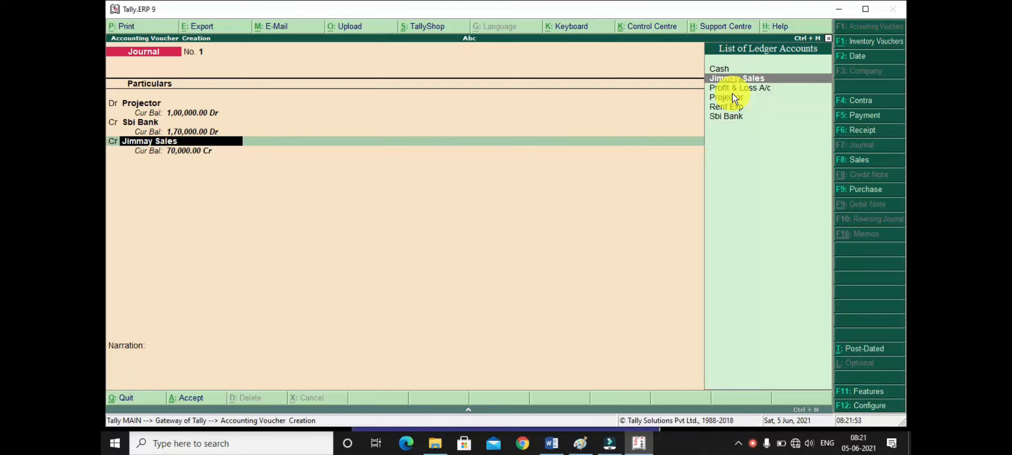
pyautogui.press('Return')
pyautogui.press('Return')
pyautogui.press('Up')
pyautogui.press('Up')
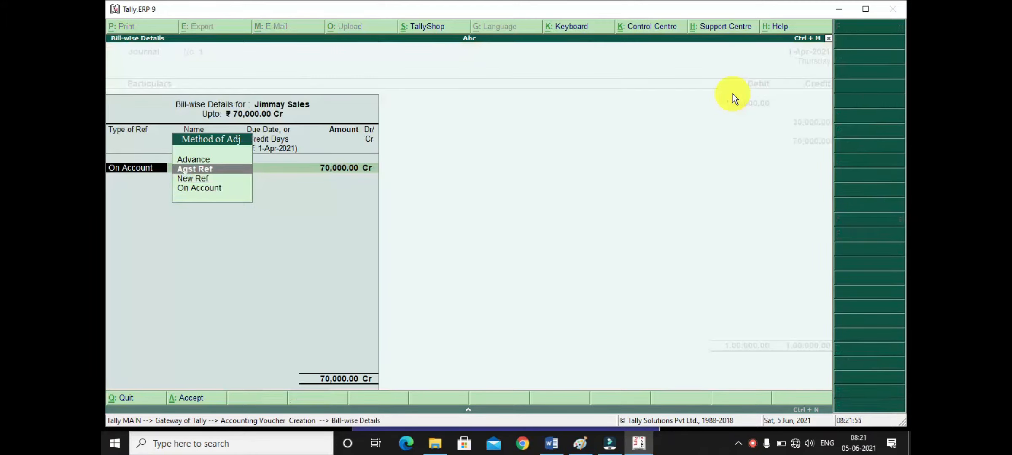
pyautogui.write('n')
pyautogui.press('Return')
# - Save the projector journal voucher without a narration and return to the Gateway of Tally
pyautogui.press('Return')
pyautogui.press('Return')
pyautogui.press('Return')
pyautogui.press('Return')
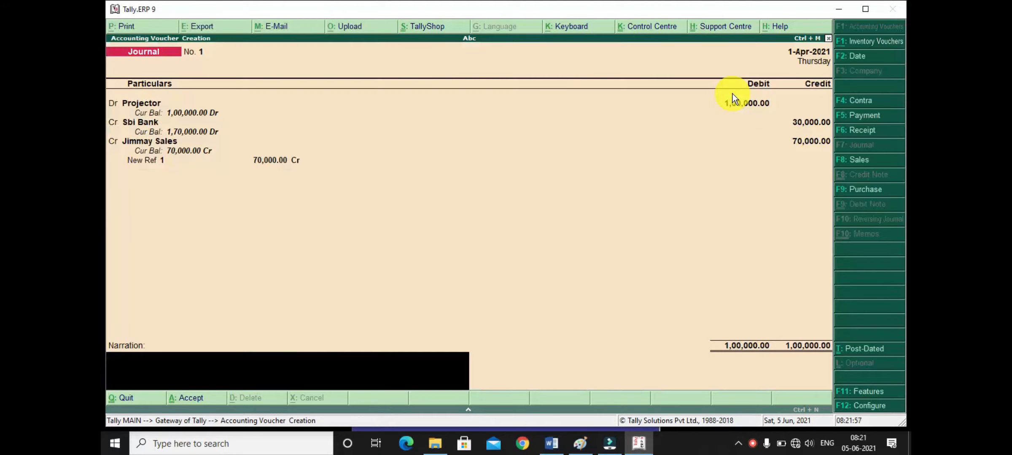
pyautogui.press('Return')
pyautogui.press('Return')
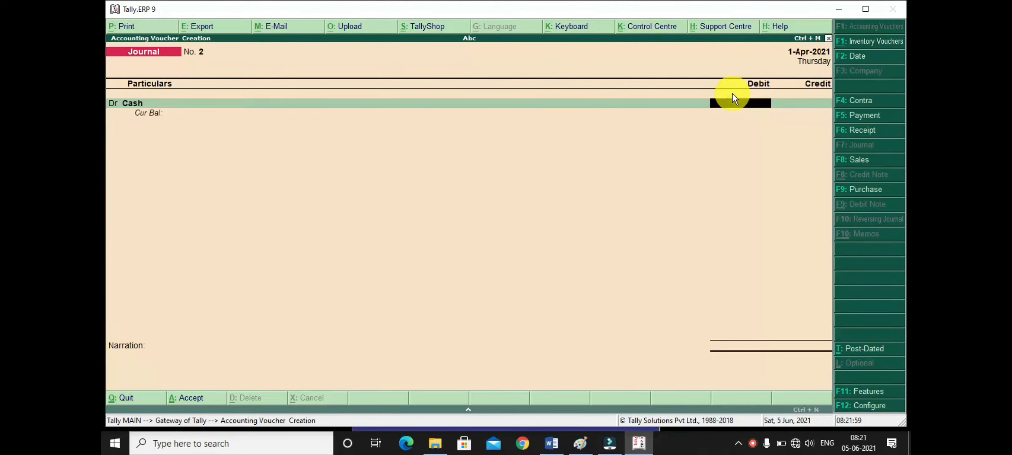
pyautogui.press('Escape')
pyautogui.press('Return')
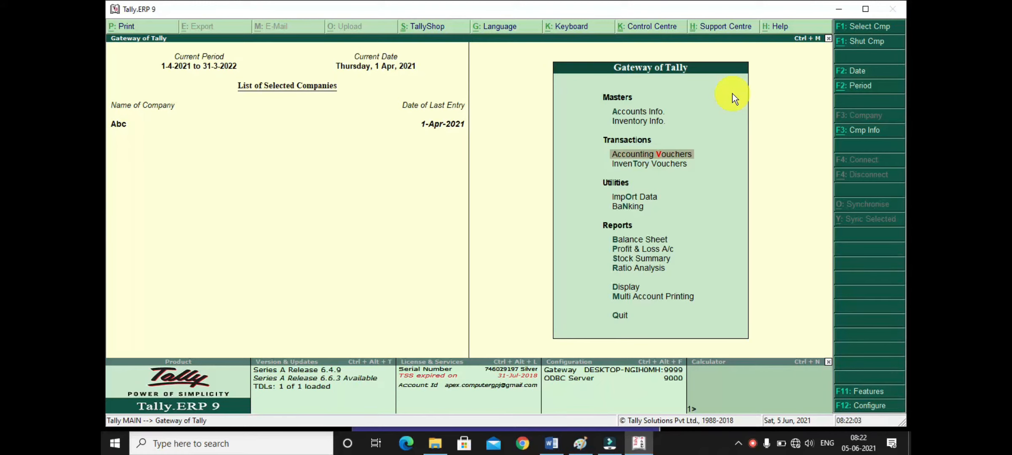
# - Examine the projector, bank and sundry creditor balances in the detailed balance sheet, then return to the Gateway of Tally
pyautogui.press('b')
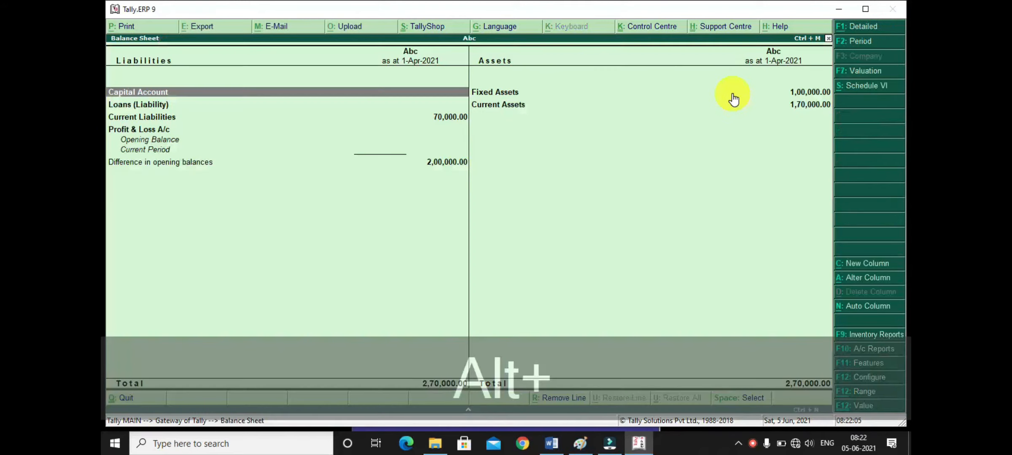
pyautogui.hotkey('alt', 'F1')
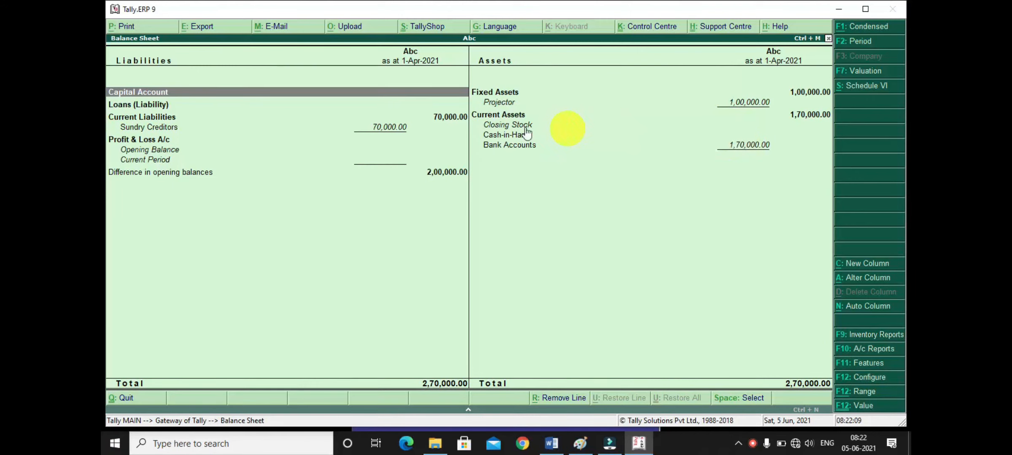
pyautogui.click(438, 116)
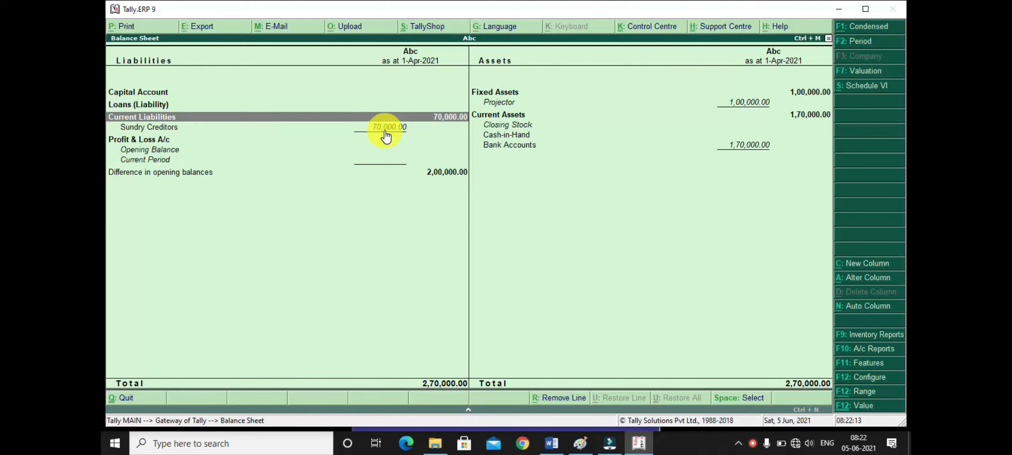
pyautogui.press('Escape')
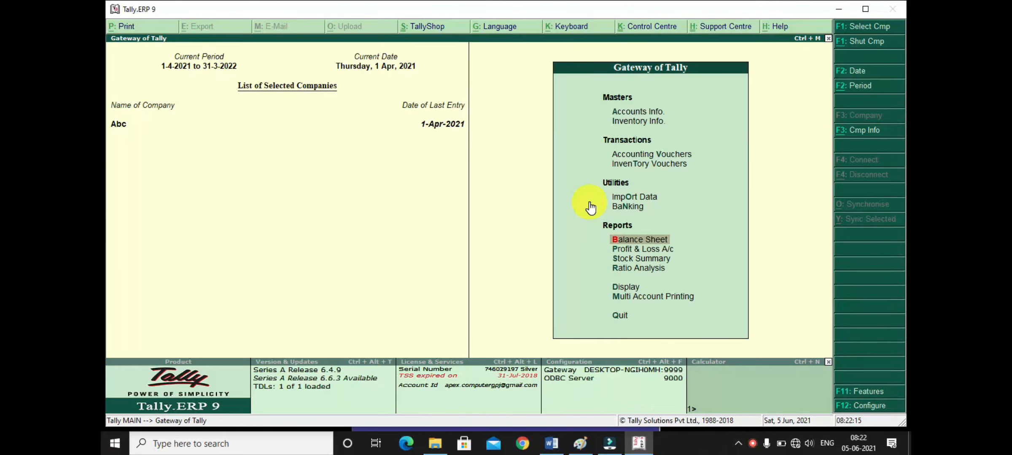
# - Start a payment voucher dated 1/5/21 and mark it as post-dated
pyautogui.press('Up')
pyautogui.press('Up')
pyautogui.press('Up')
pyautogui.press('Up')
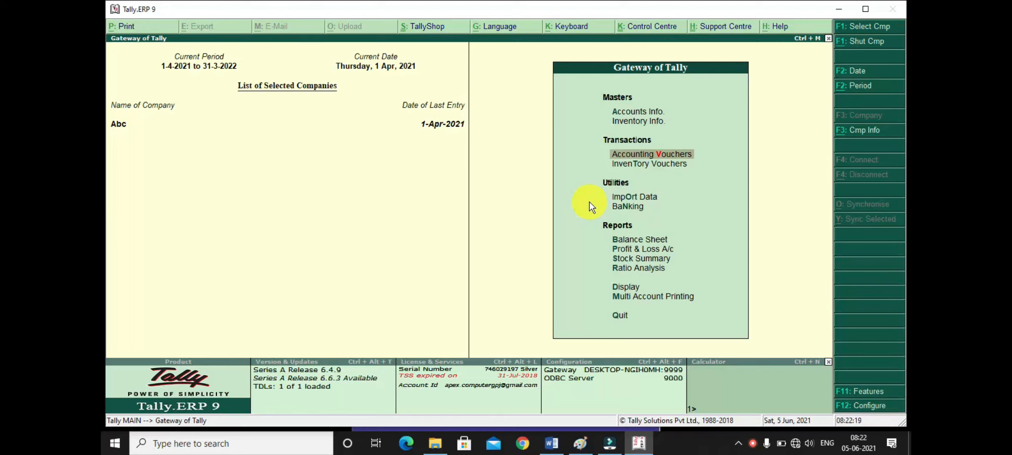
pyautogui.press('Return')
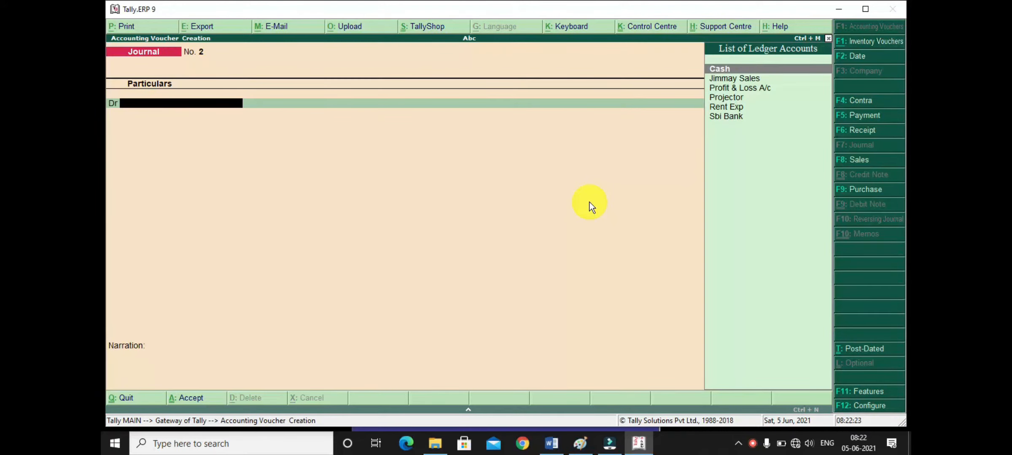
pyautogui.press('F5')
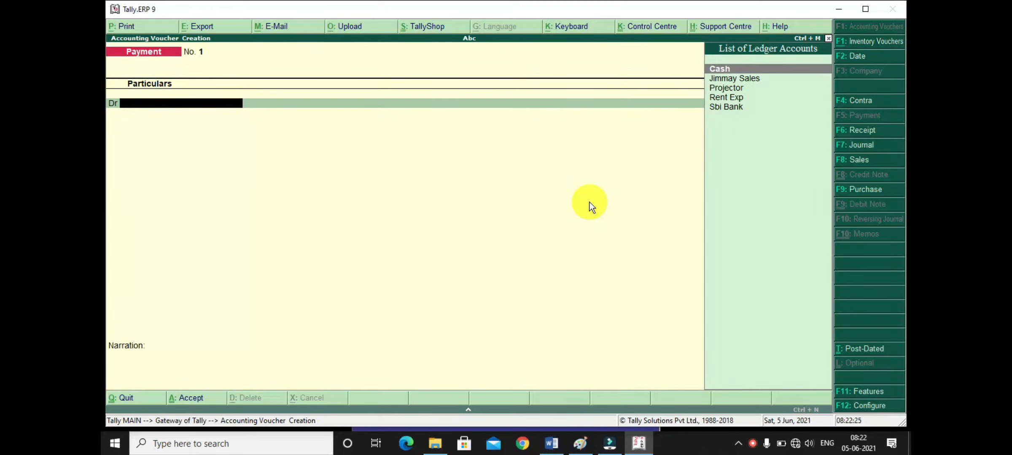
pyautogui.press('F2')
pyautogui.write('1/5/21')
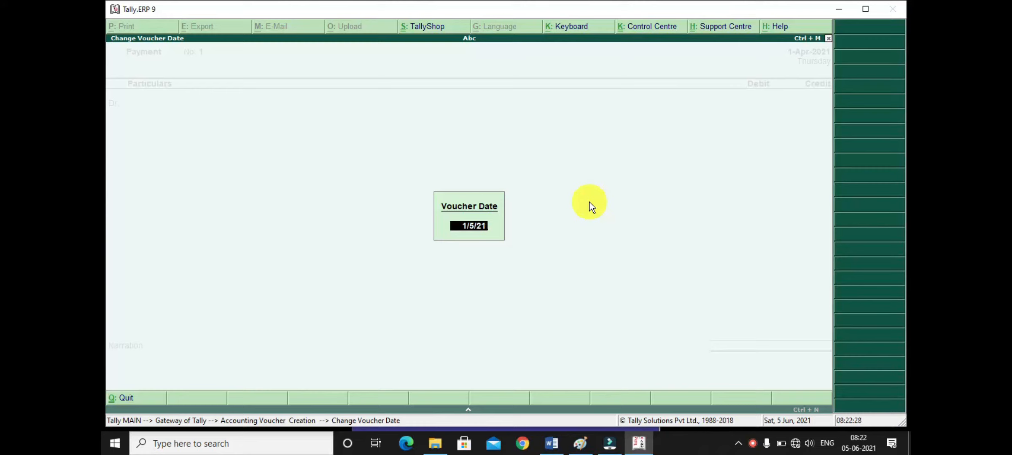
pyautogui.press('Return')
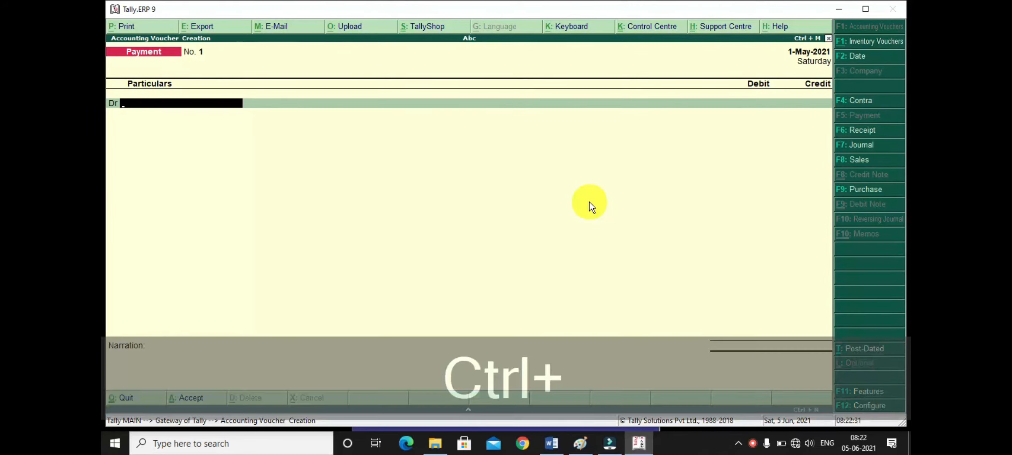
pyautogui.hotkey('ctrl', 't')
# - Debit Jimmay Sales with 35,000 in the payment voucher, adjusted against pending bill 1
pyautogui.write('Jimm')
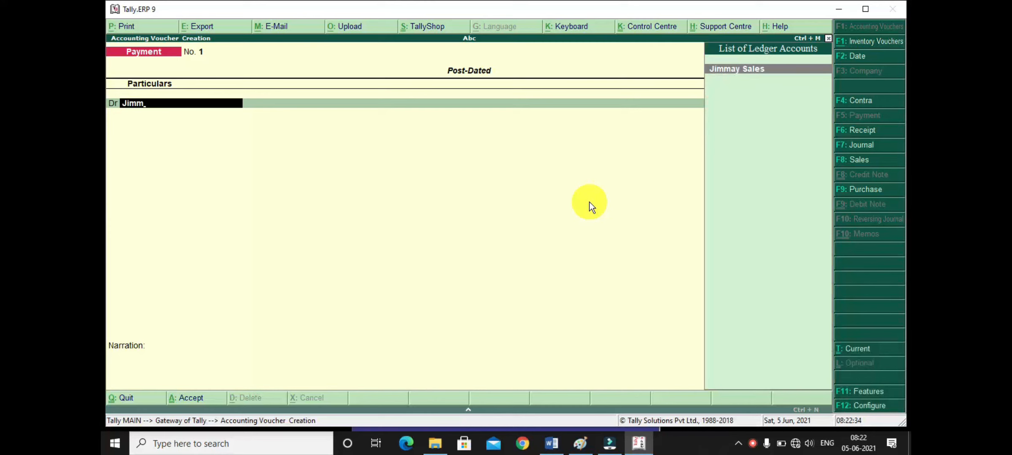
pyautogui.press('Return')
pyautogui.write('350000')
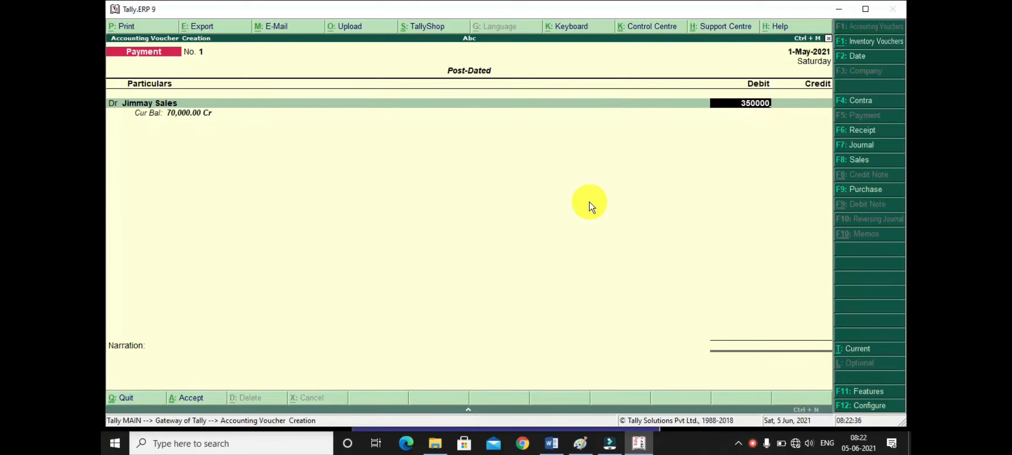
pyautogui.press('BackSpace')
pyautogui.press('Return')
pyautogui.press('Return')
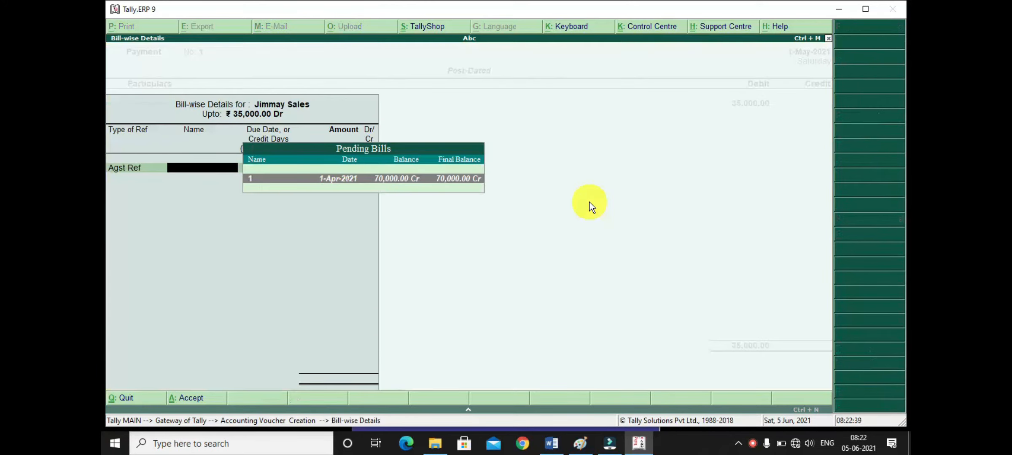
pyautogui.press('Return')
pyautogui.press('Return')
pyautogui.press('Return')
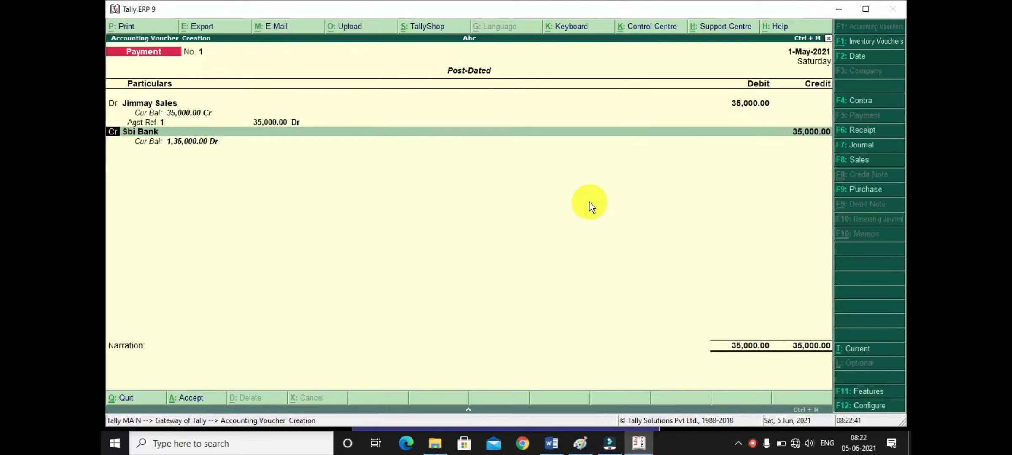
# - Credit Sbi Bank with 35,000 and open its cheque allocation
pyautogui.press('Return')
pyautogui.press('Return')
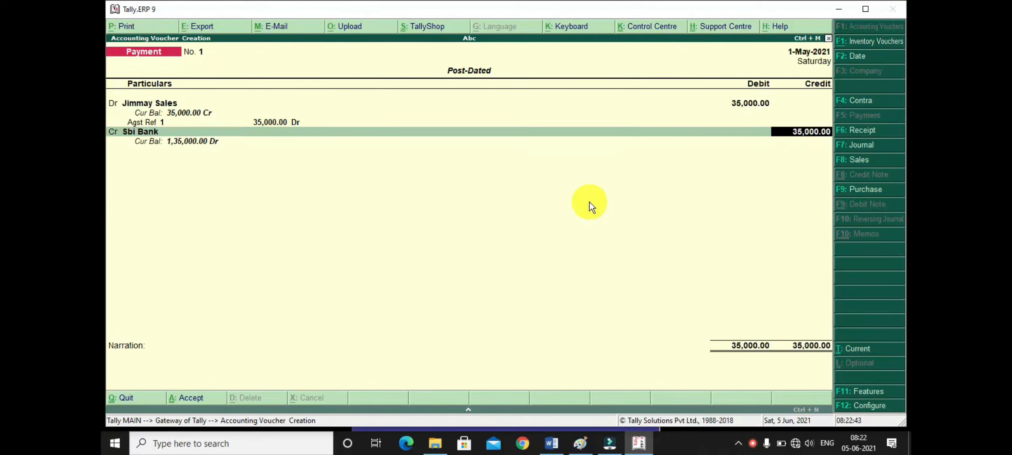
pyautogui.press('Return')
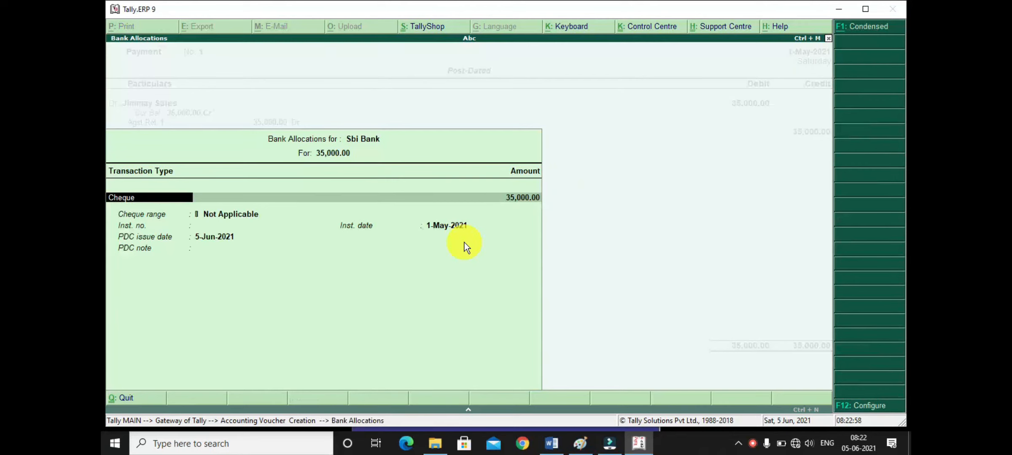